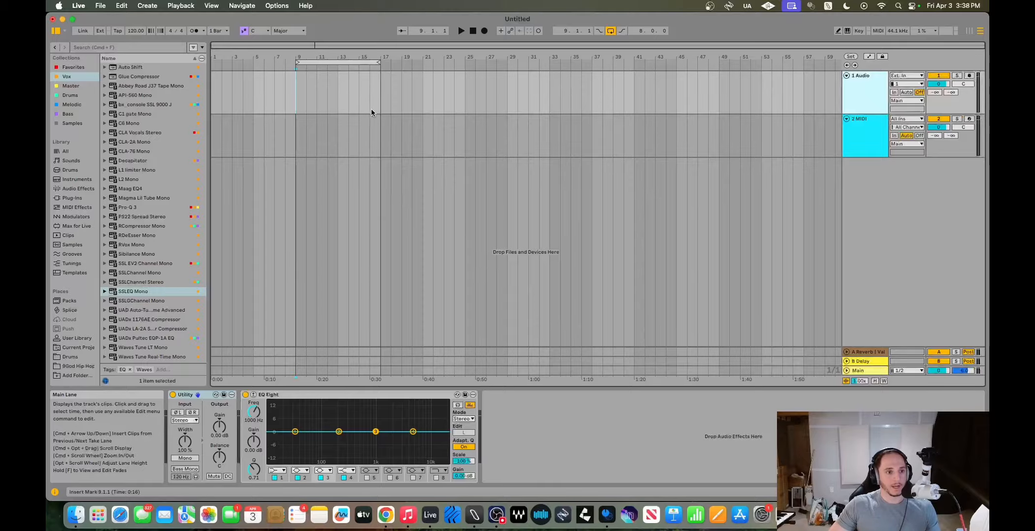
Switch from the Arrangement View to Session View with the MIDI track selected, and enlarge the mixer section vertically
click(855, 139)
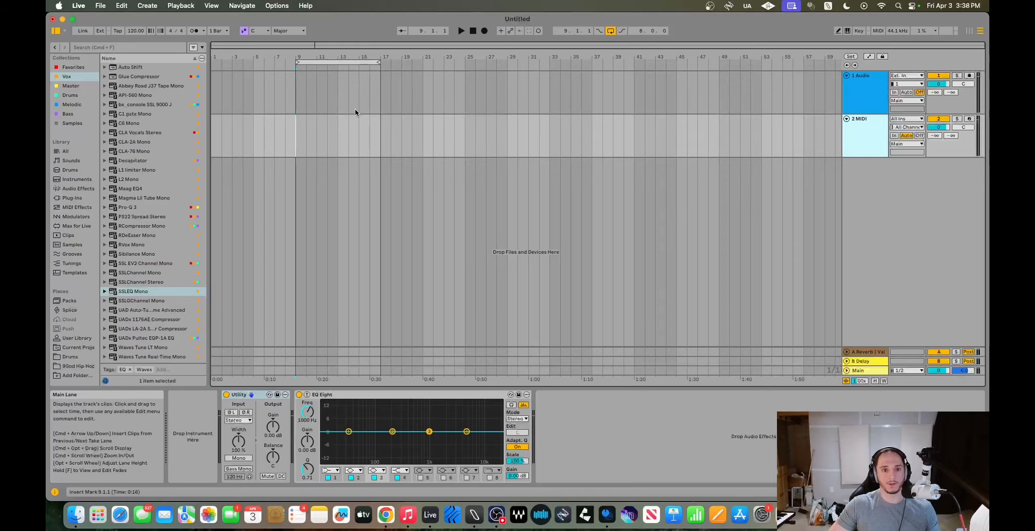
key(Tab)
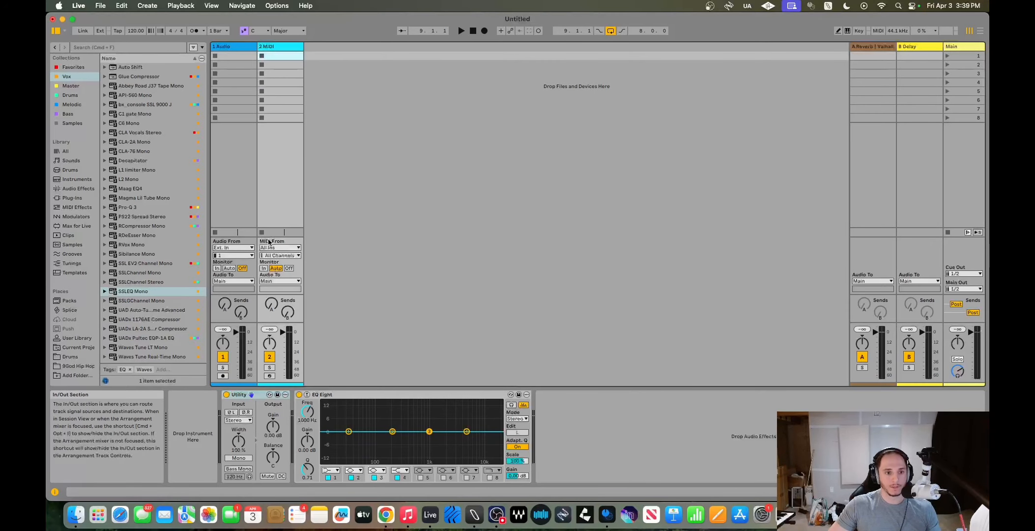
drag(281, 316, 283, 212)
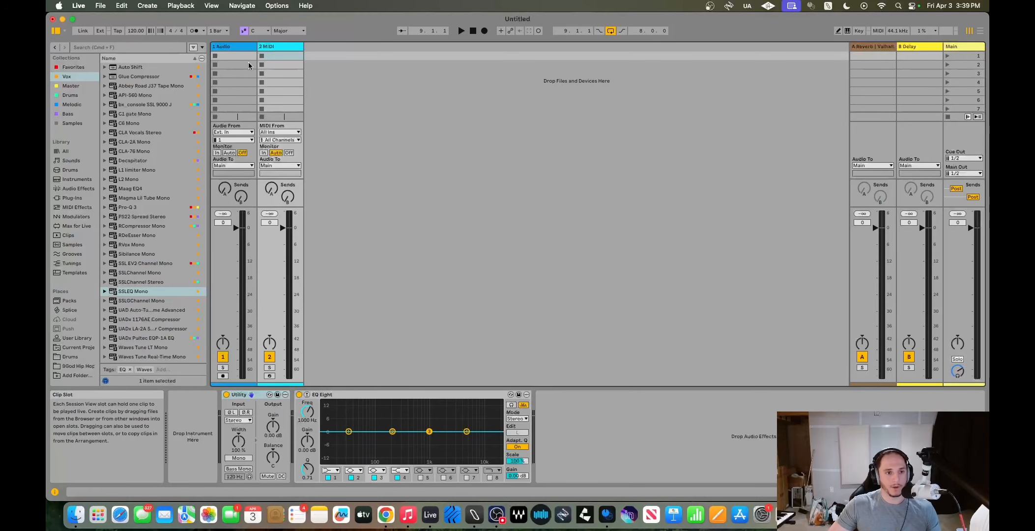
Check the available input channels and input types in the Audio track's Audio From settings
click(237, 140)
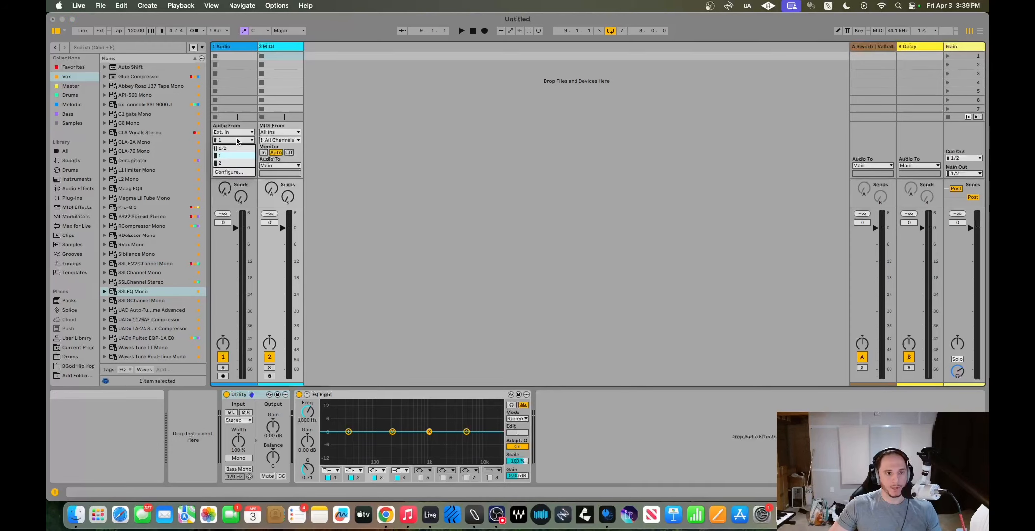
click(237, 140)
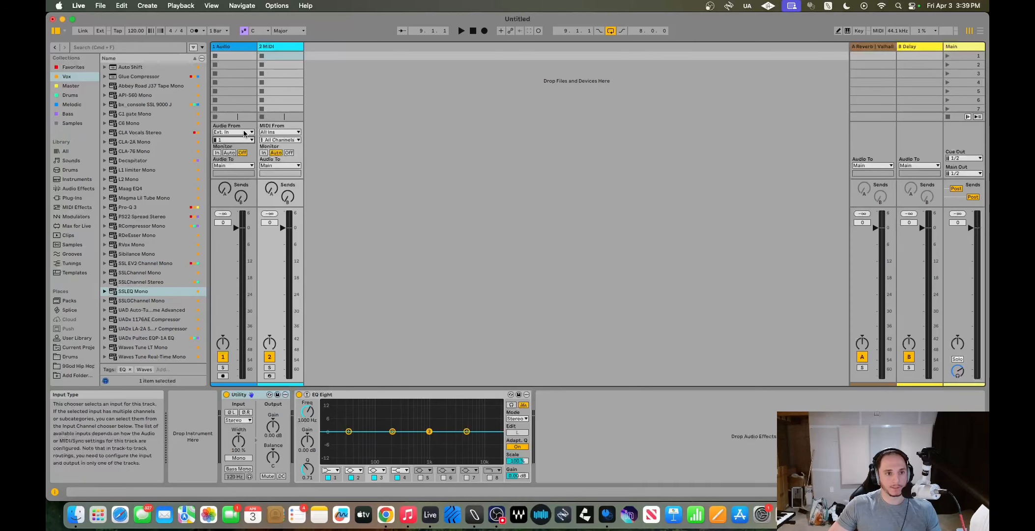
click(245, 133)
click(245, 132)
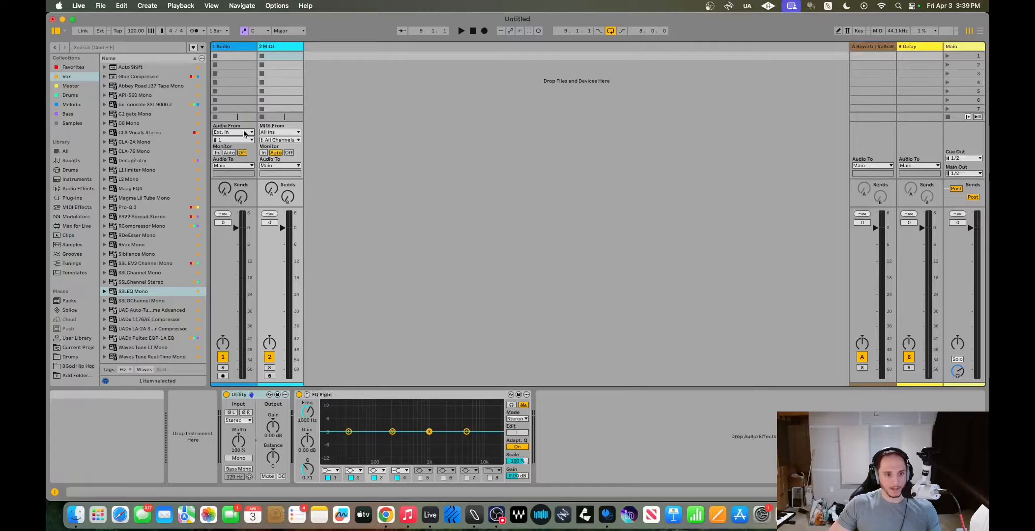
Compare the Arrangement and Session Views, finishing in the Arrangement View
key(Tab)
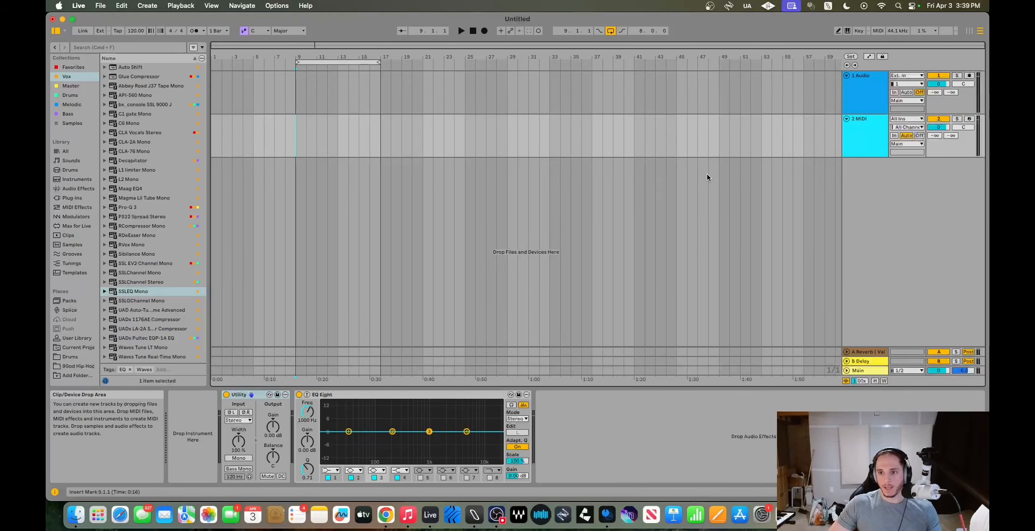
key(Tab)
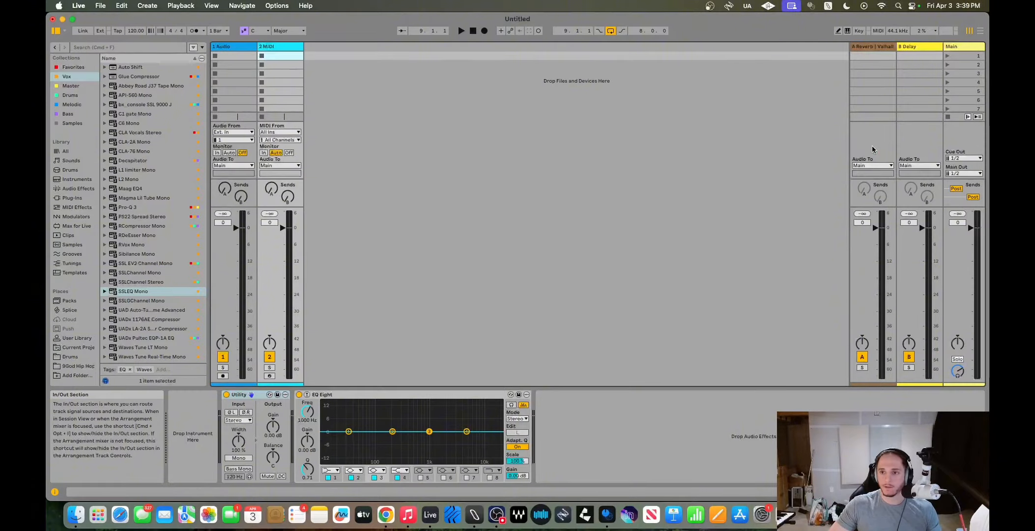
key(Tab)
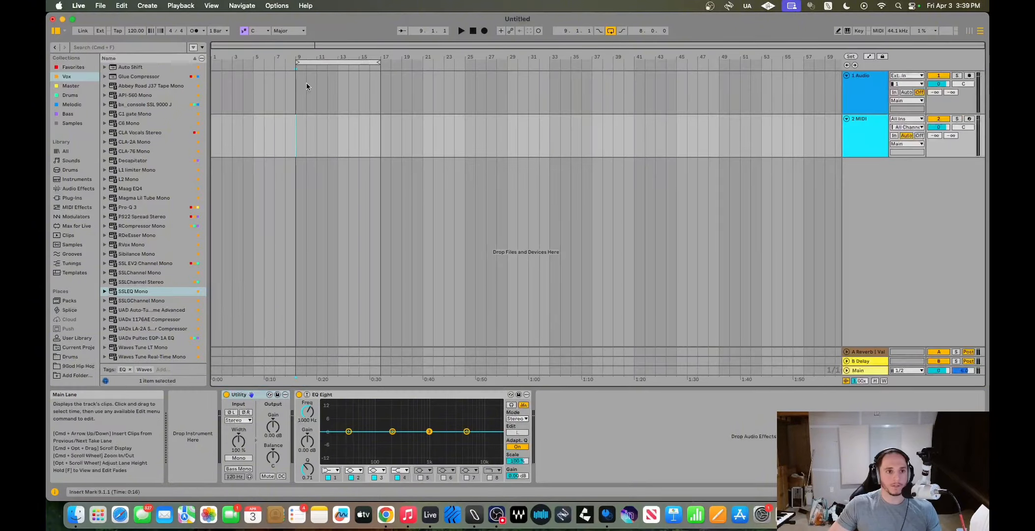
Show the mixer below the tracks in the Arrangement View
click(273, 5)
mouse_move(216, 4)
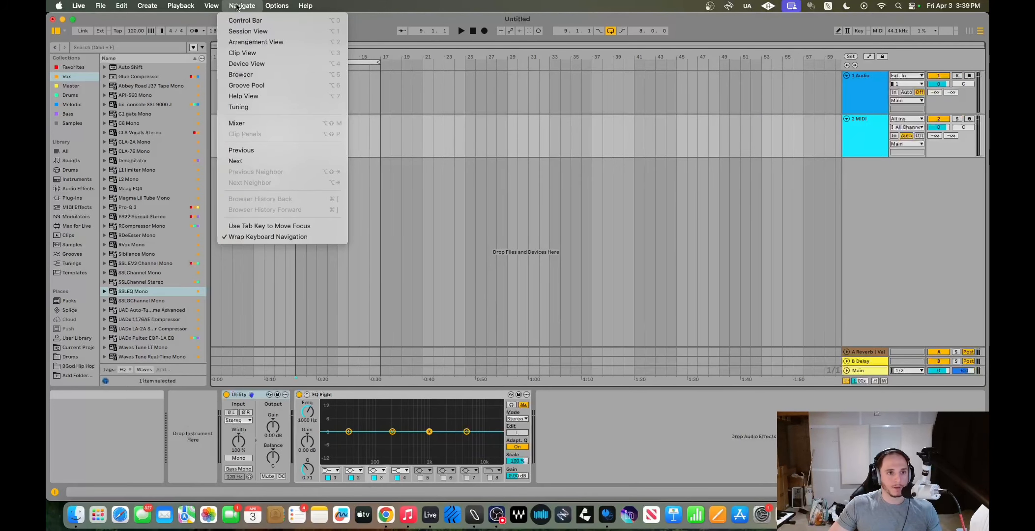
click(272, 122)
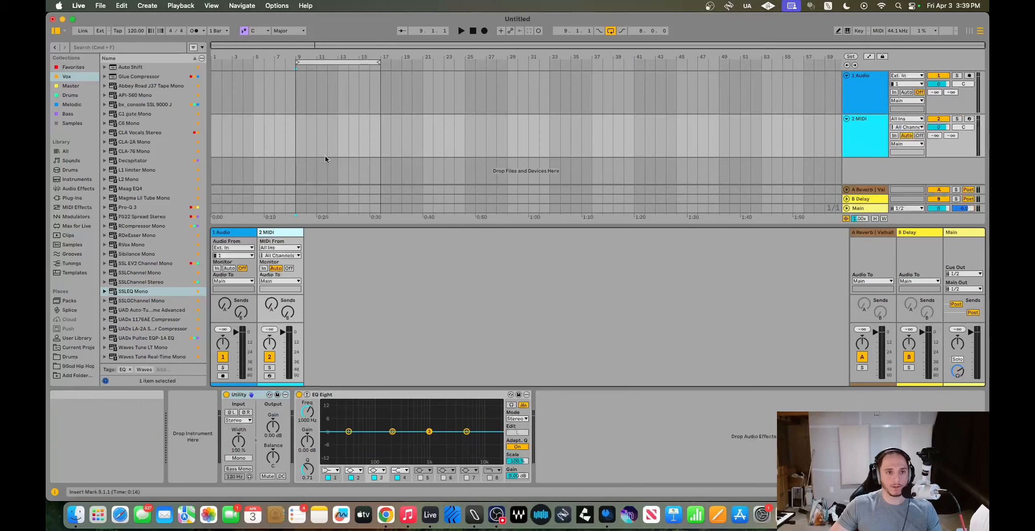
Move the focus to the mixer again, and collapse it out of the Arrangement View
click(276, 6)
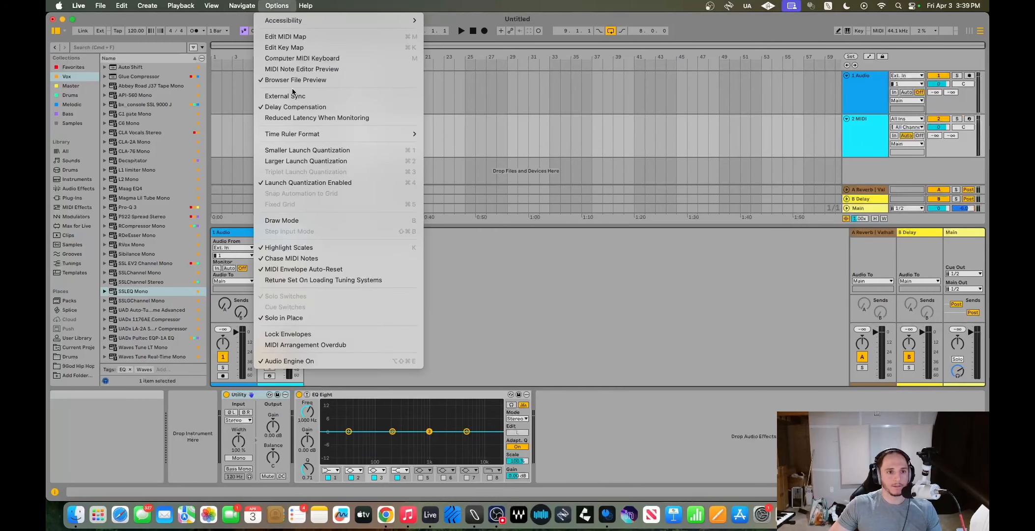
mouse_move(242, 6)
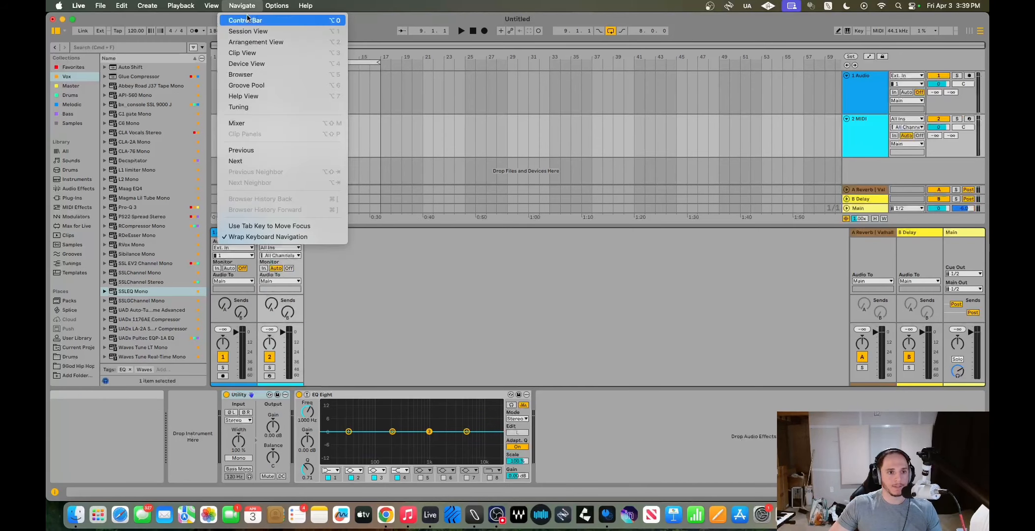
click(278, 123)
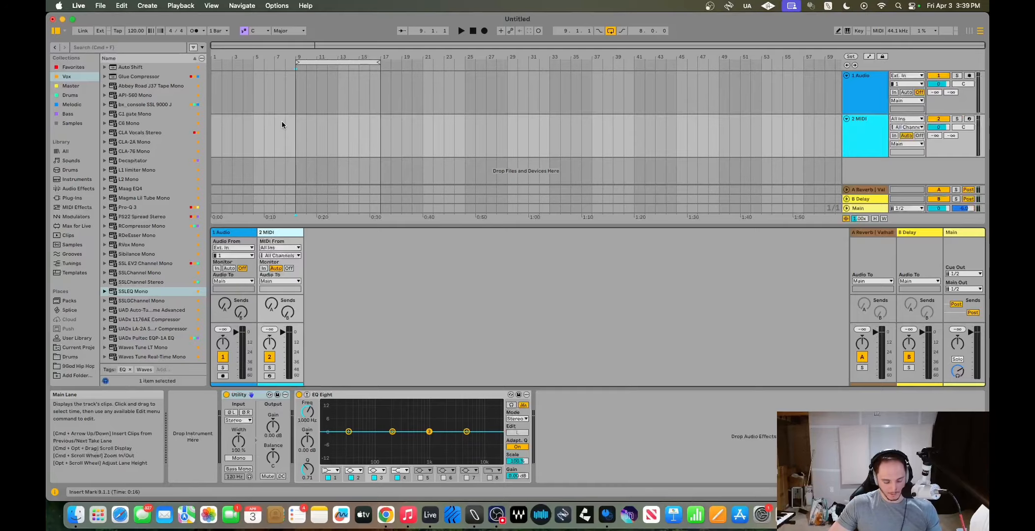
key(Tab)
key(Tab)
click(246, 7)
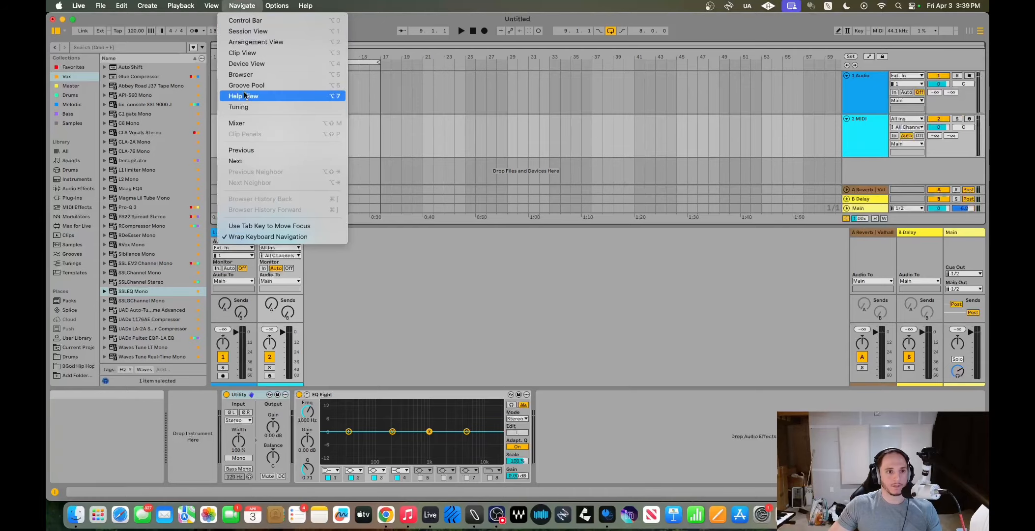
click(245, 121)
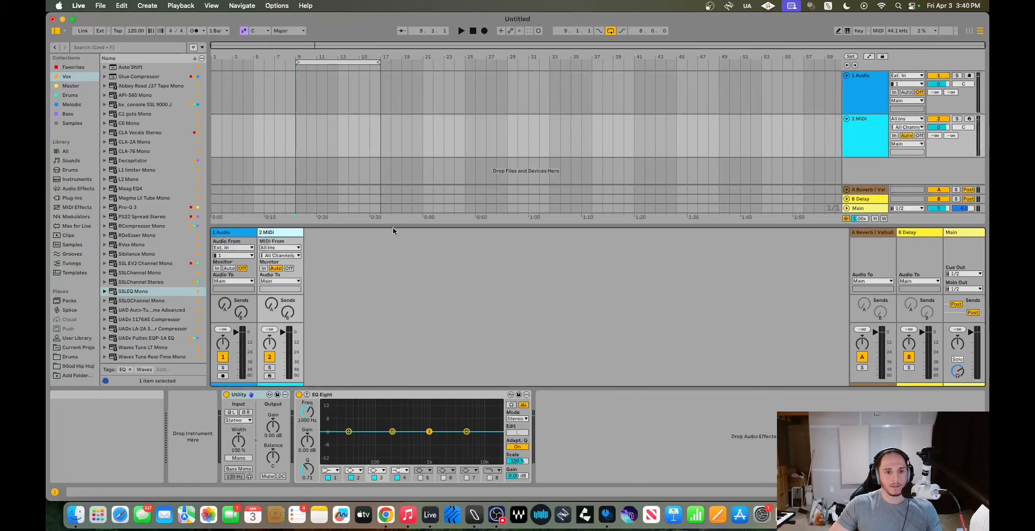
drag(393, 227, 418, 404)
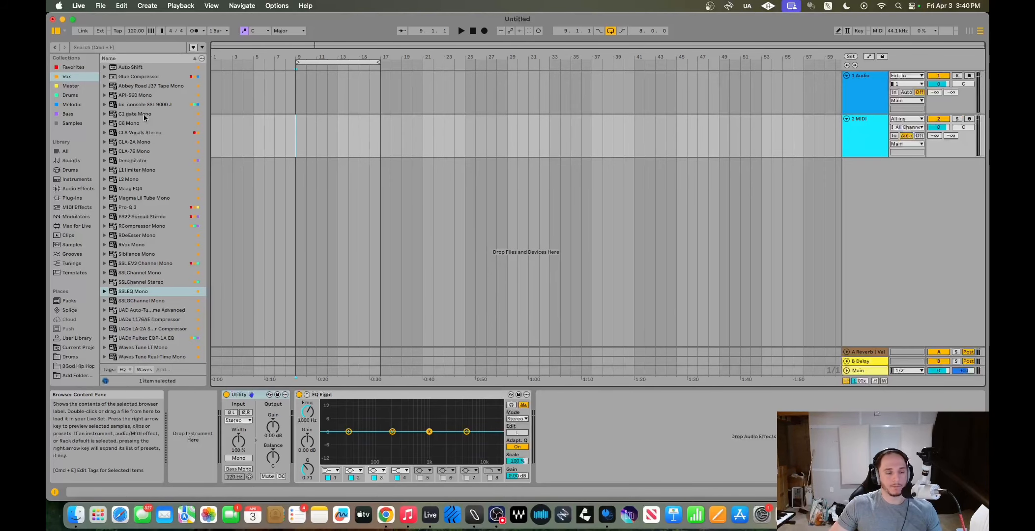
Browse the Drums and Bass collections and look through the list of built-in Audio Effects
click(84, 95)
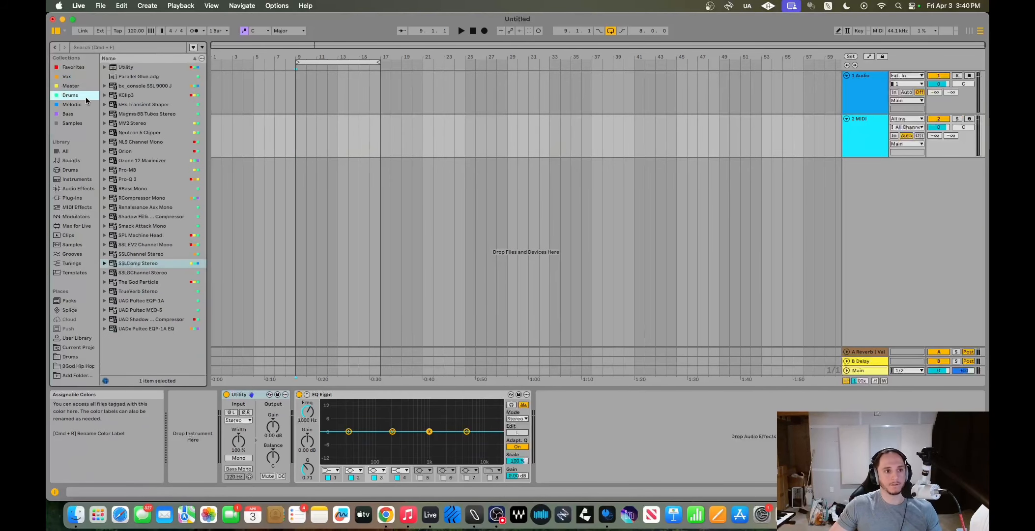
click(85, 114)
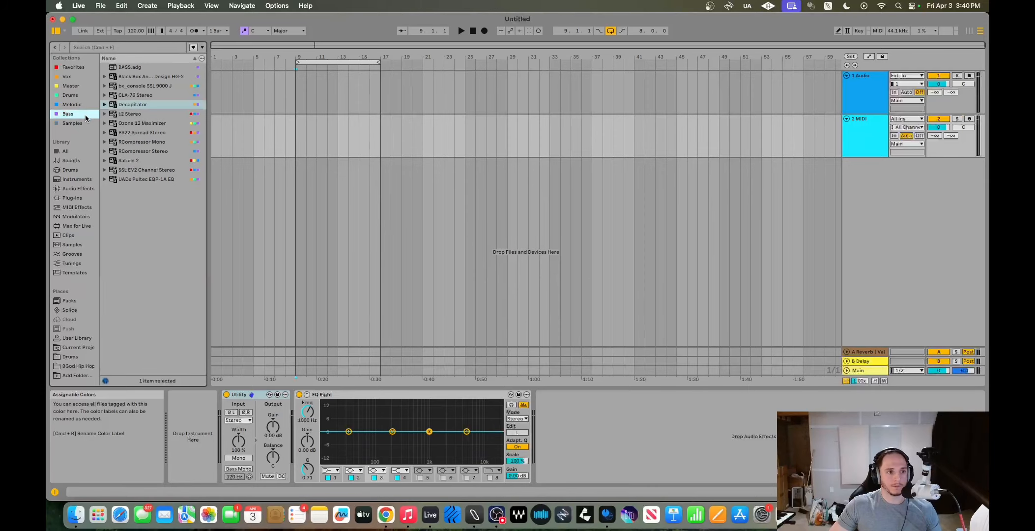
click(79, 189)
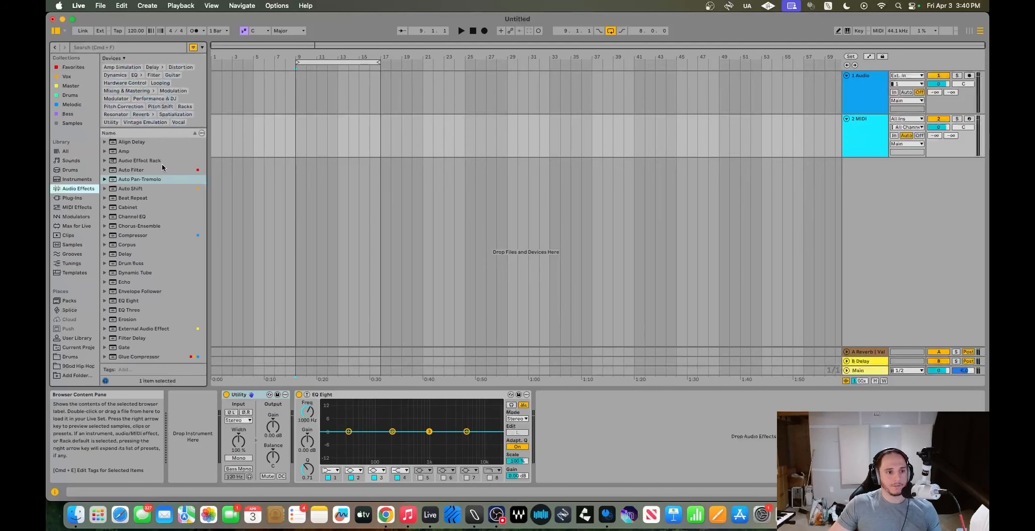
scroll(161, 163, down, 3)
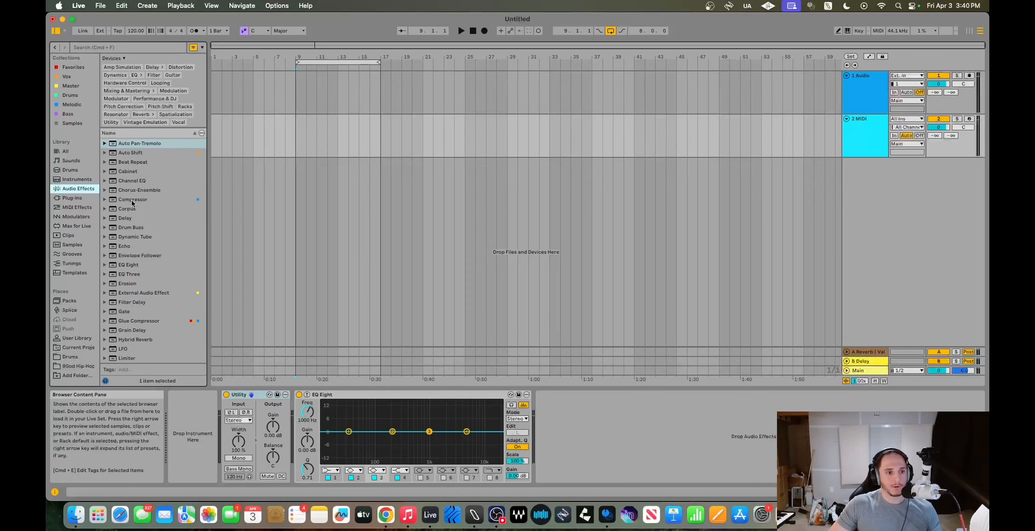
scroll(132, 201, up, 3)
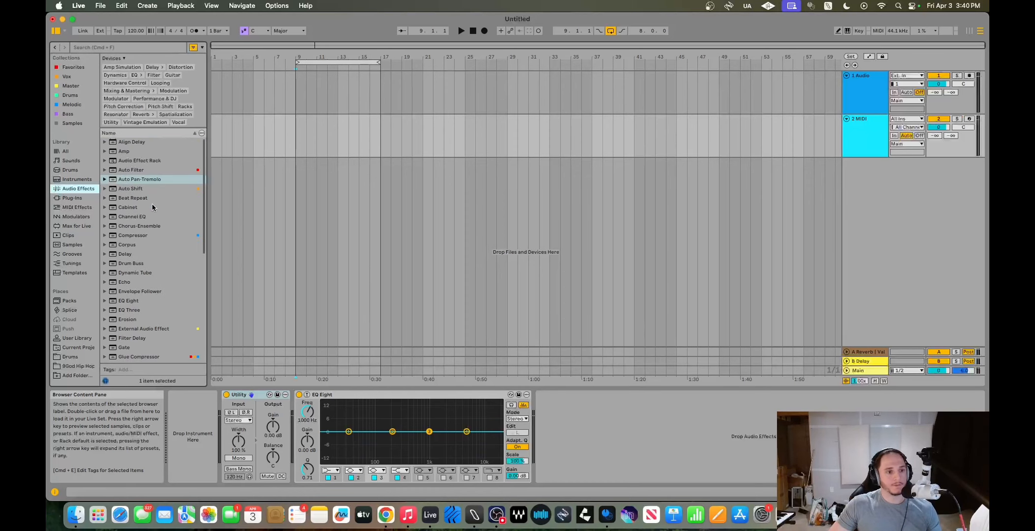
scroll(150, 188, down, 6)
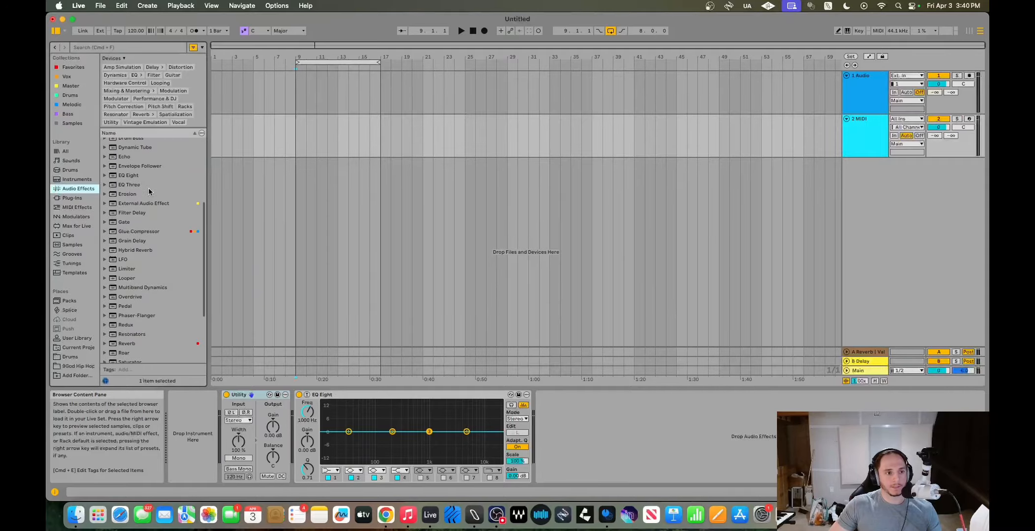
Look through the library's Drums samples, Instruments and Plug-Ins categories
click(89, 170)
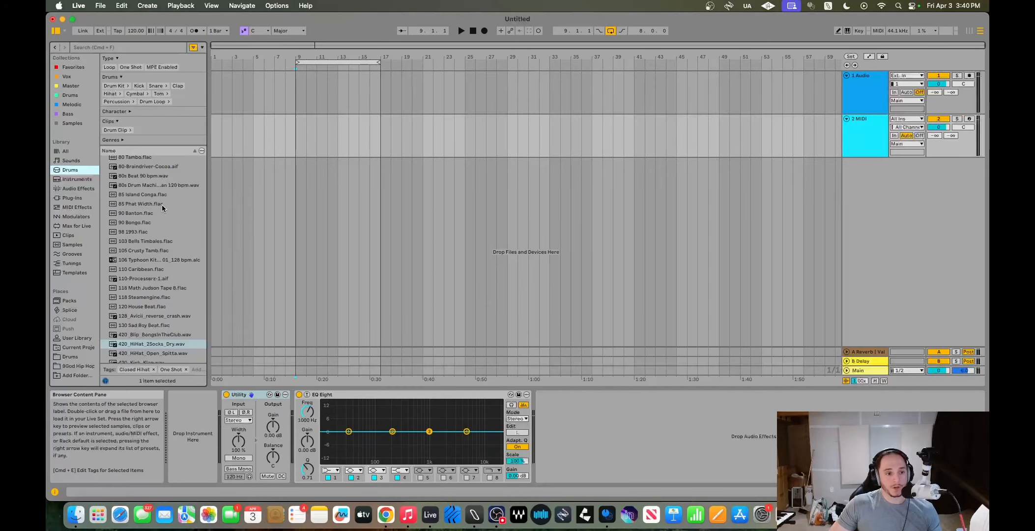
scroll(161, 205, down, 15)
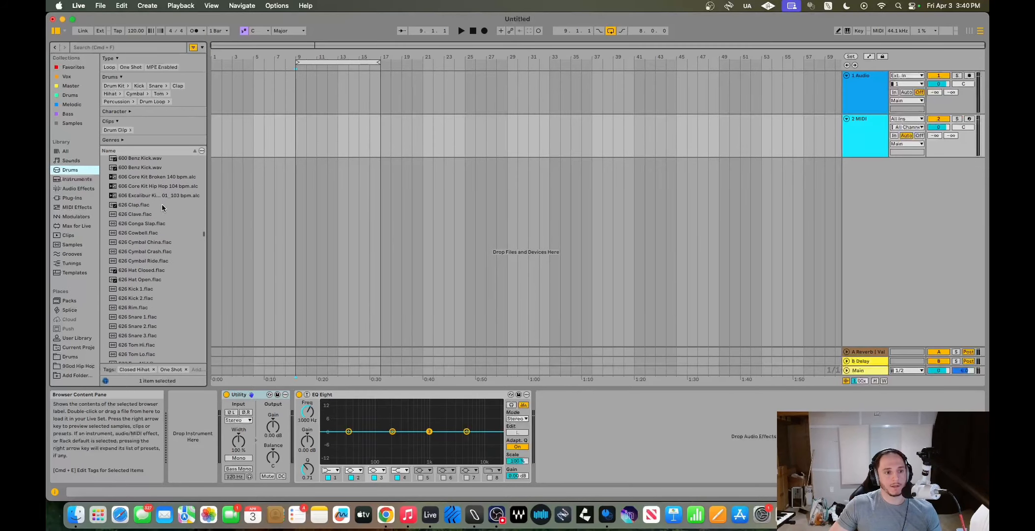
scroll(162, 205, down, 10)
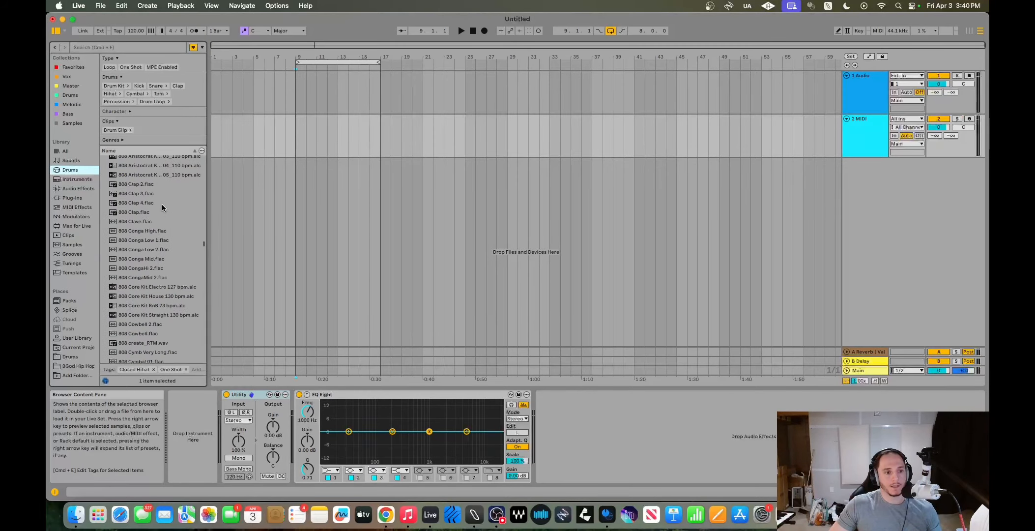
scroll(162, 203, down, 10)
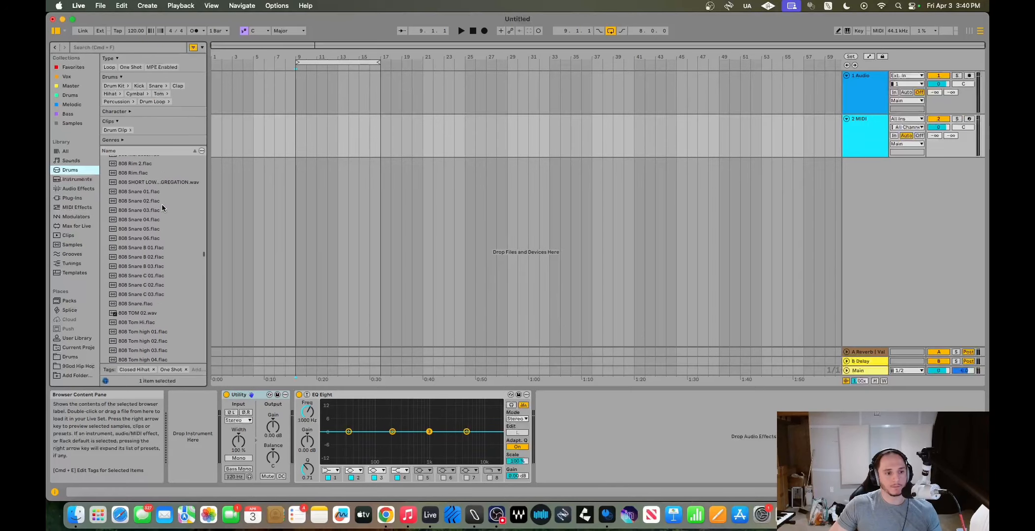
click(76, 179)
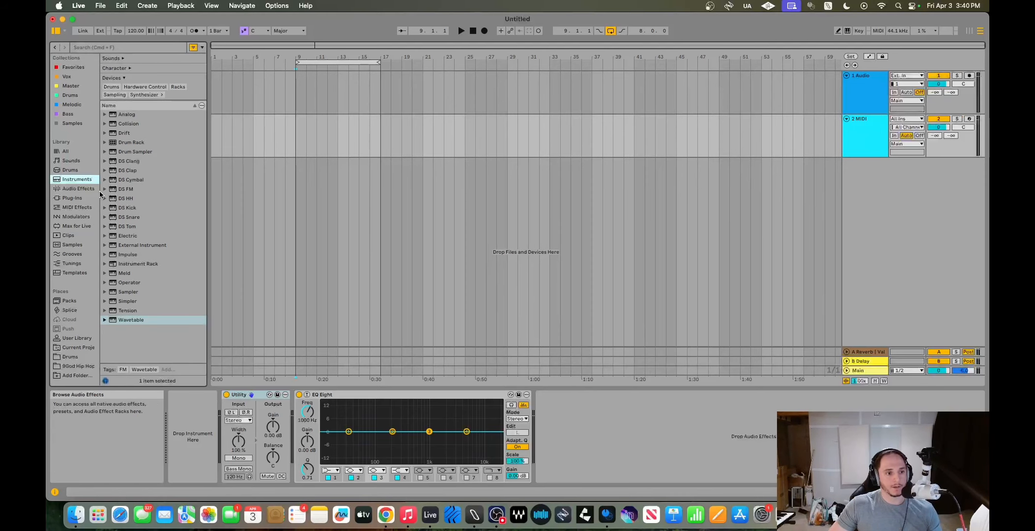
click(88, 200)
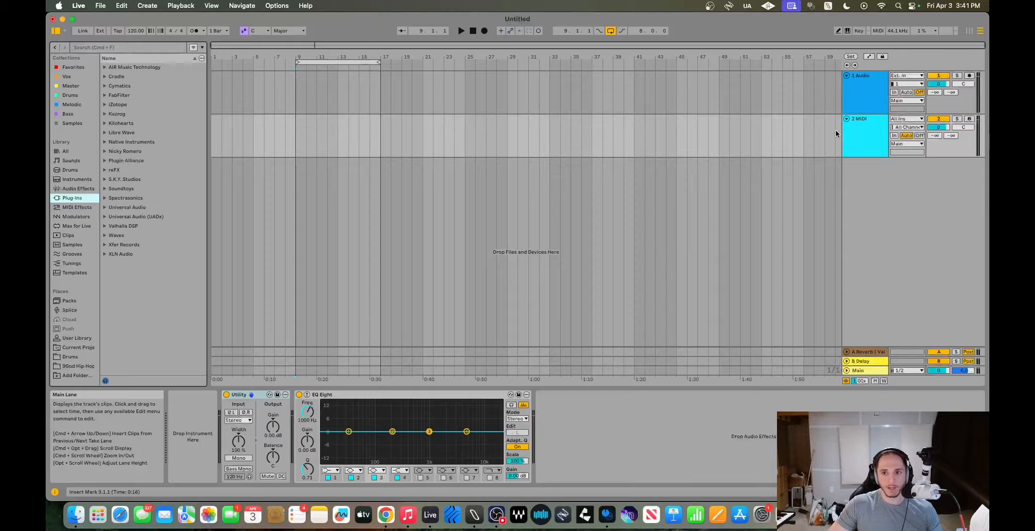
Duplicate the first Audio track
click(853, 128)
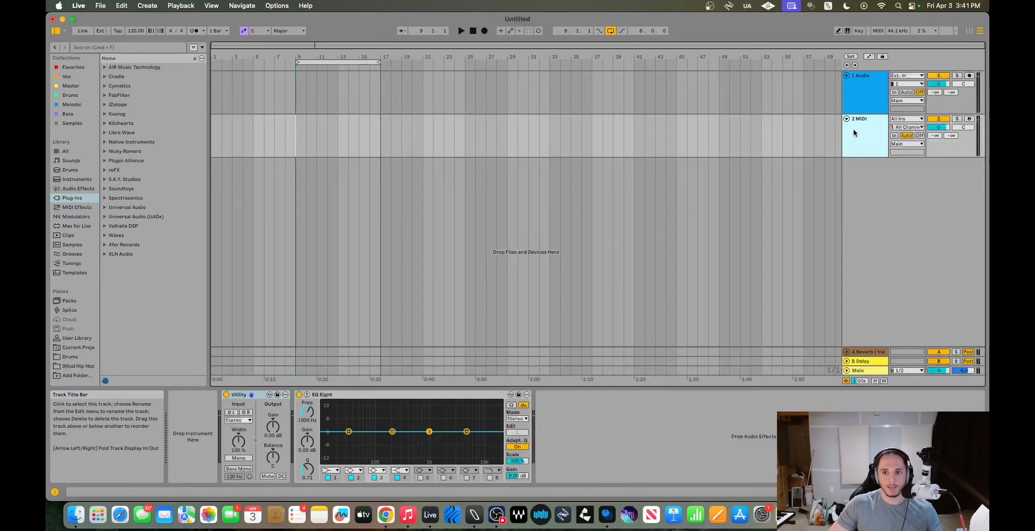
click(852, 95)
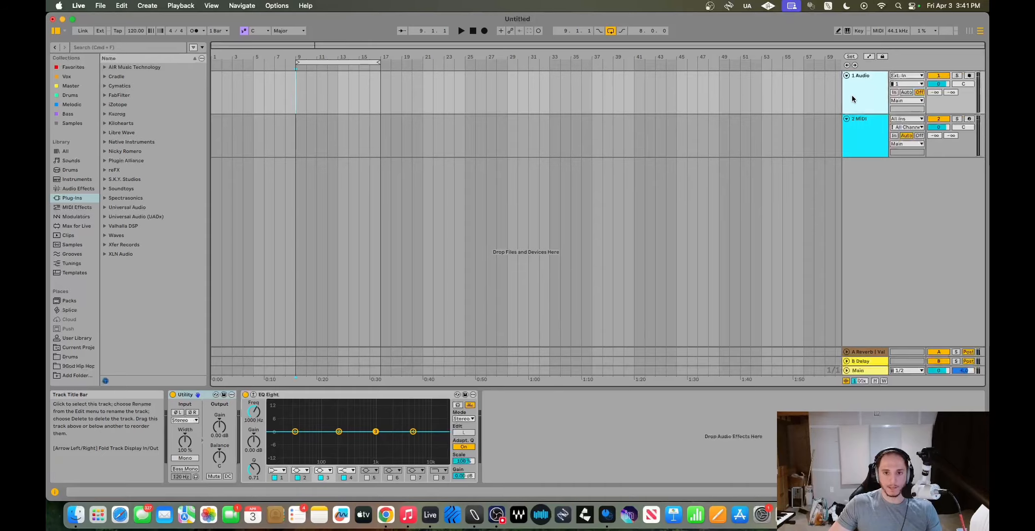
key(super+d)
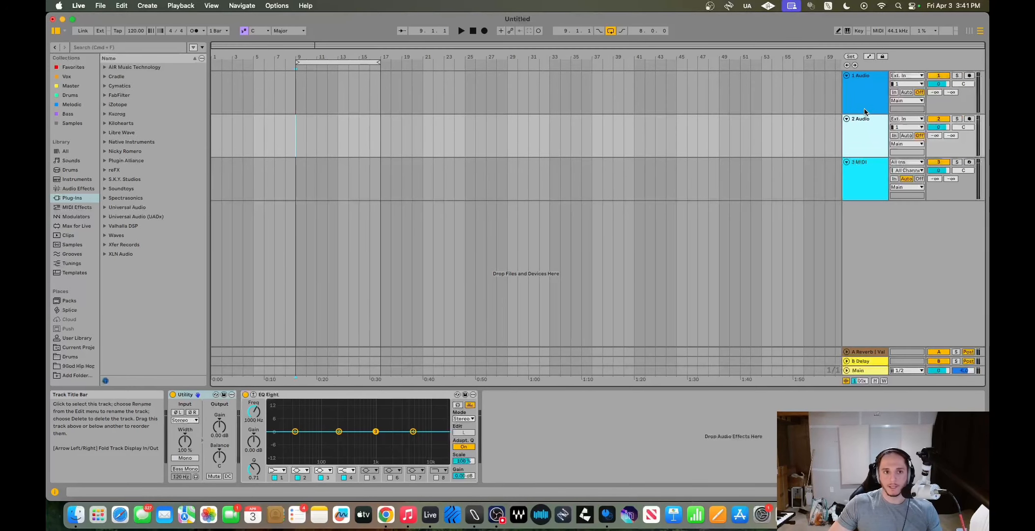
Review the available track-creation commands and the Edit commands, including Duplicate
click(143, 5)
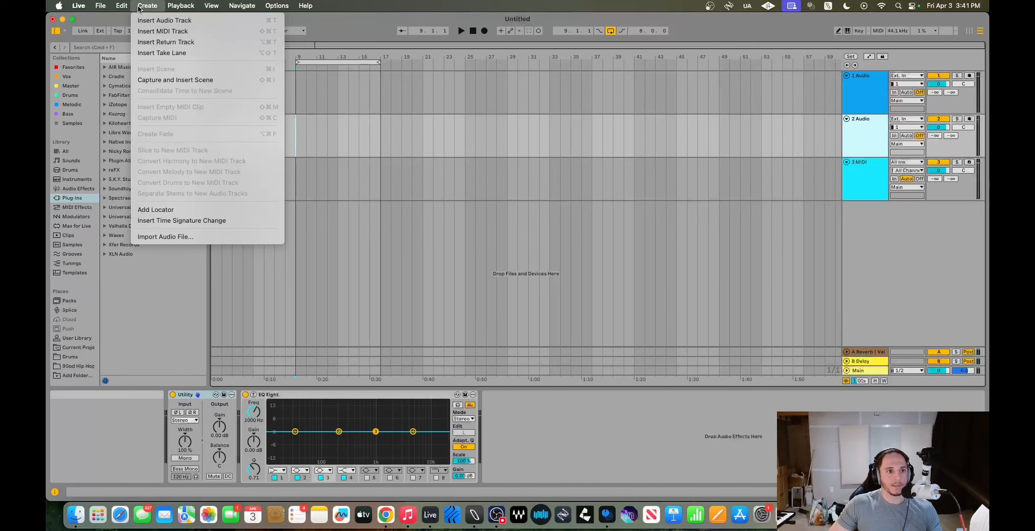
mouse_move(121, 7)
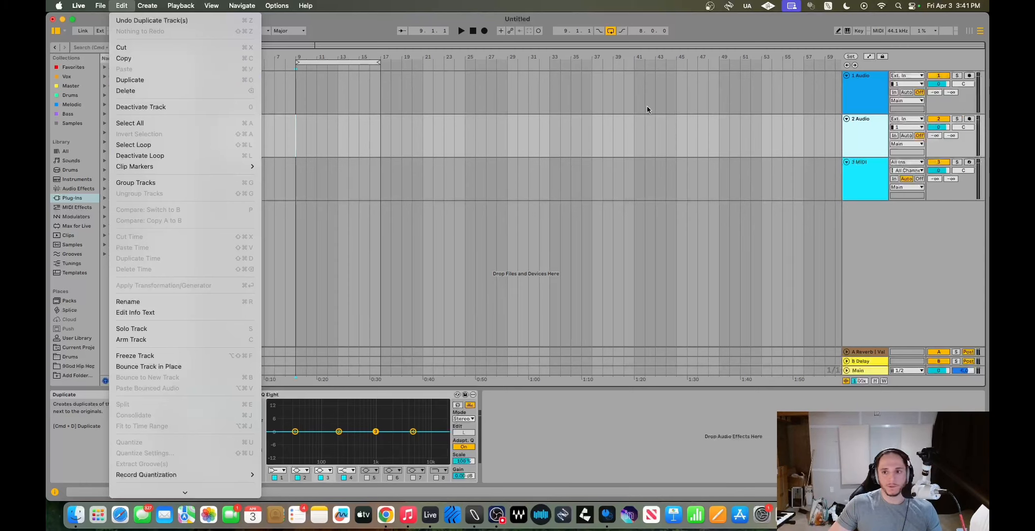
click(870, 94)
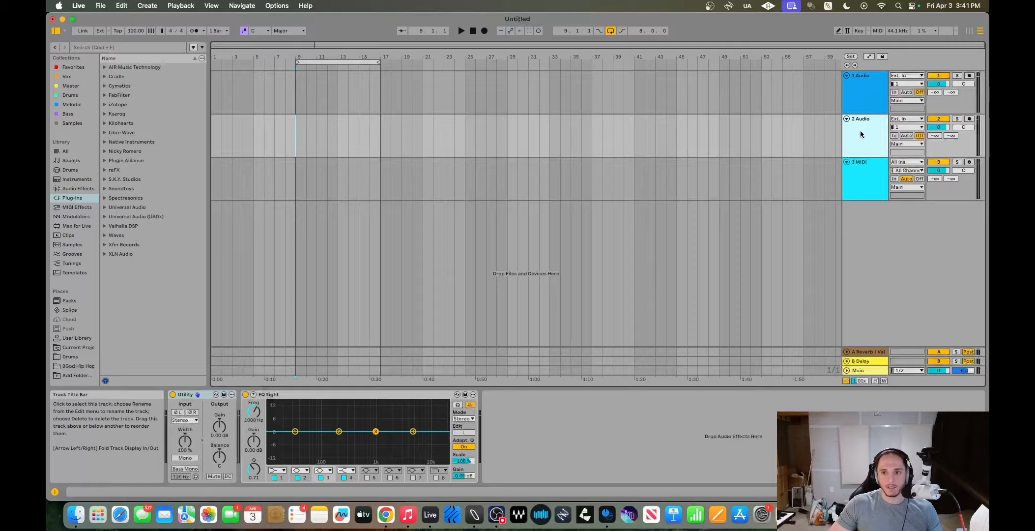
Delete both Audio tracks and insert a new audio track below the remaining MIDI track
shift+click(863, 99)
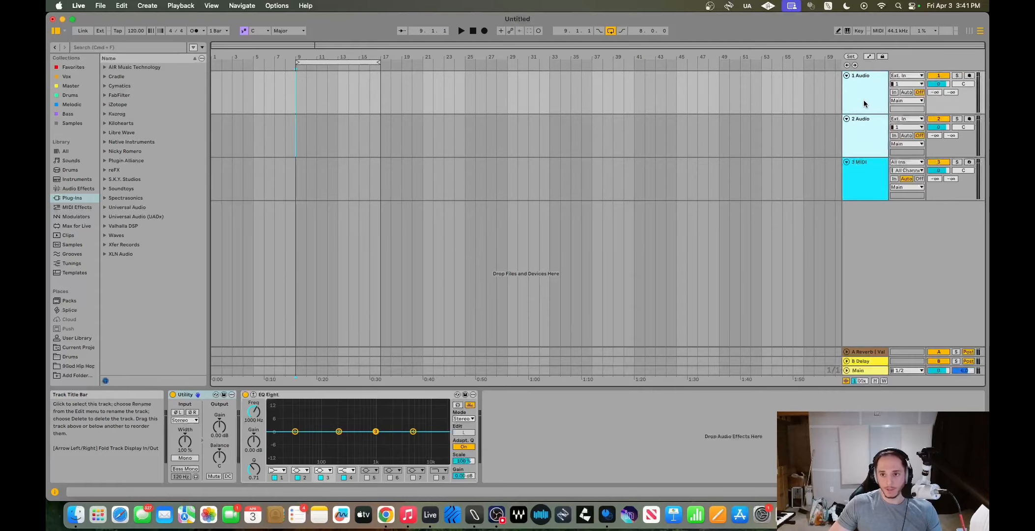
key(Delete)
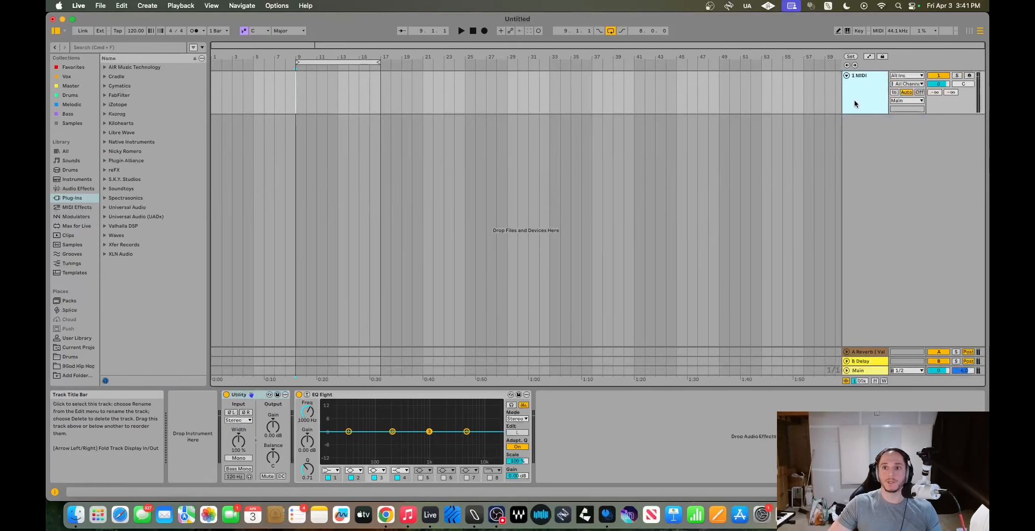
click(150, 5)
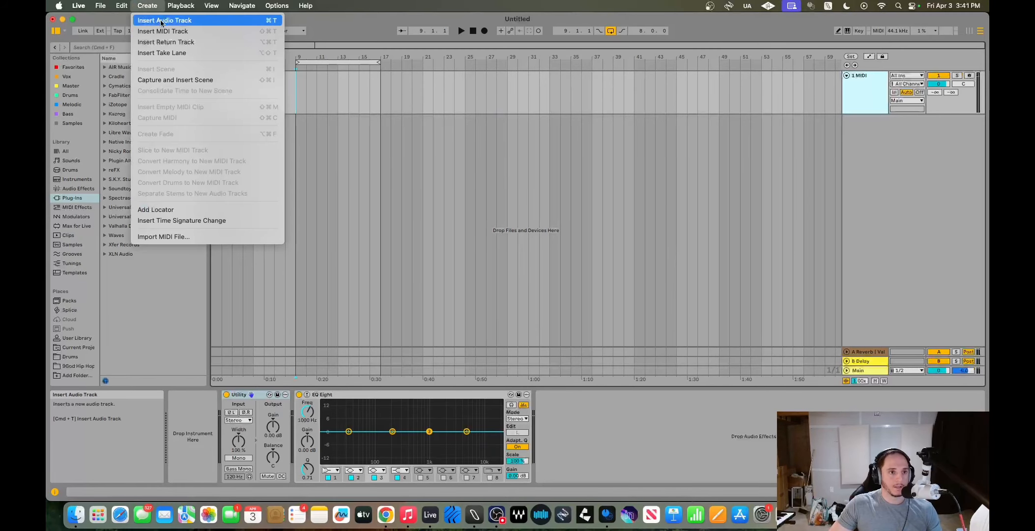
click(161, 20)
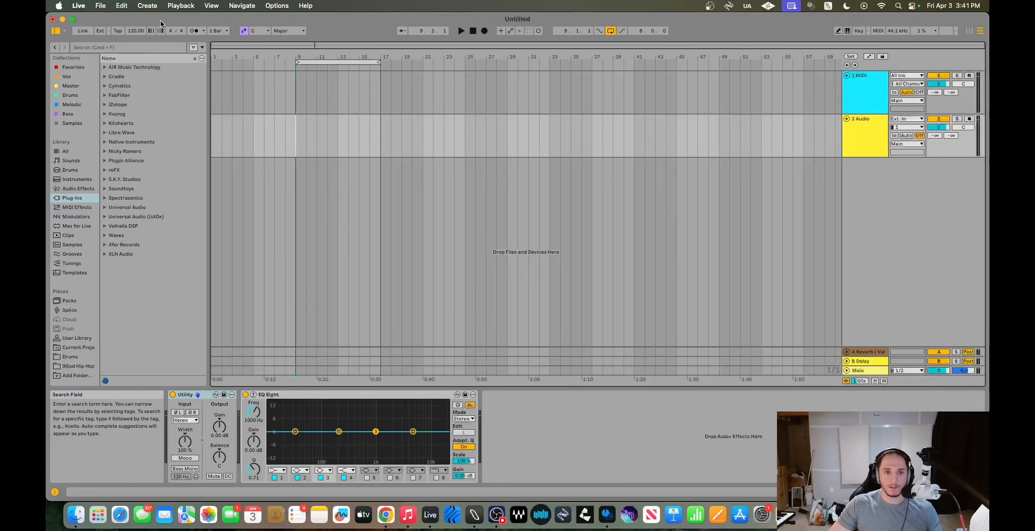
Insert another audio track below the 2 Audio track and delete it again
click(147, 9)
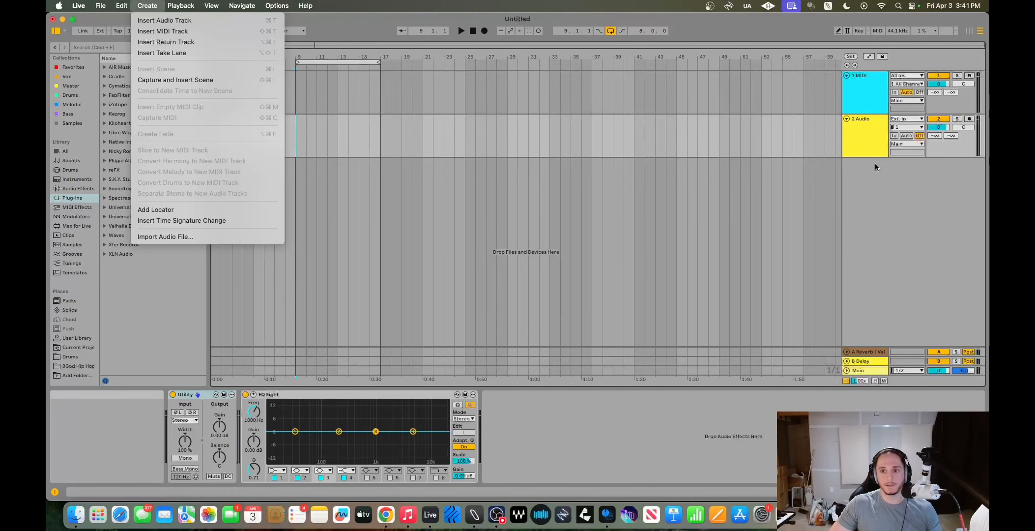
click(872, 141)
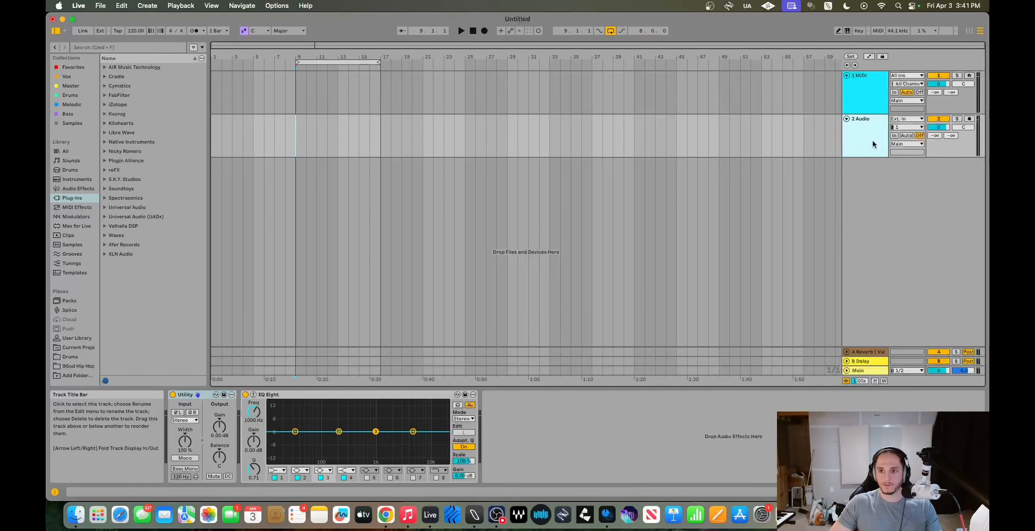
key(super+t)
click(864, 170)
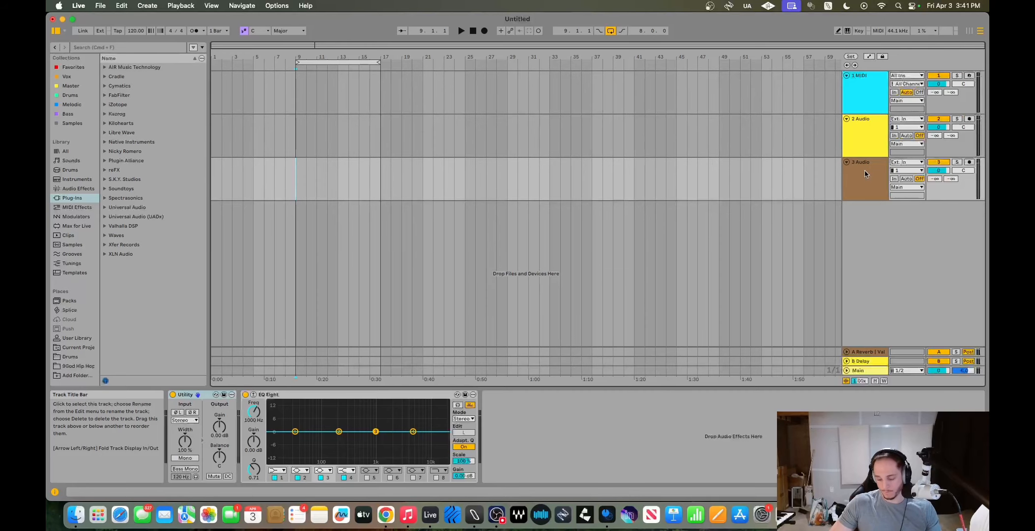
key(Delete)
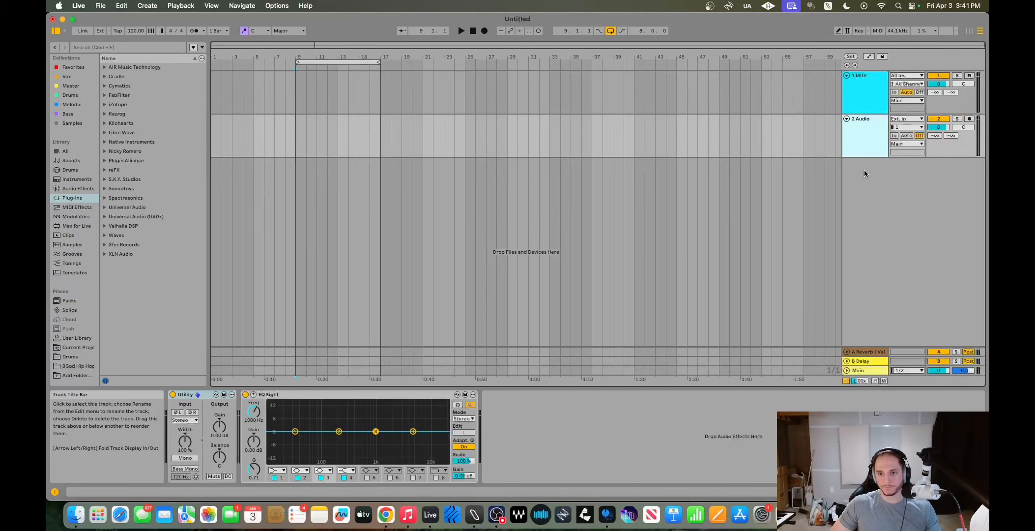
Insert a MIDI track below the 2 Audio track and delete it again
click(159, 8)
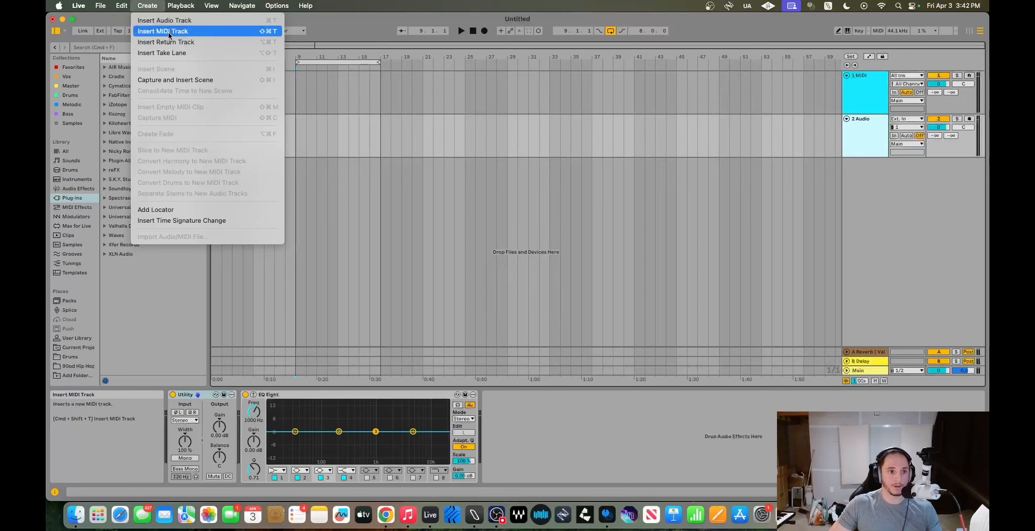
click(881, 139)
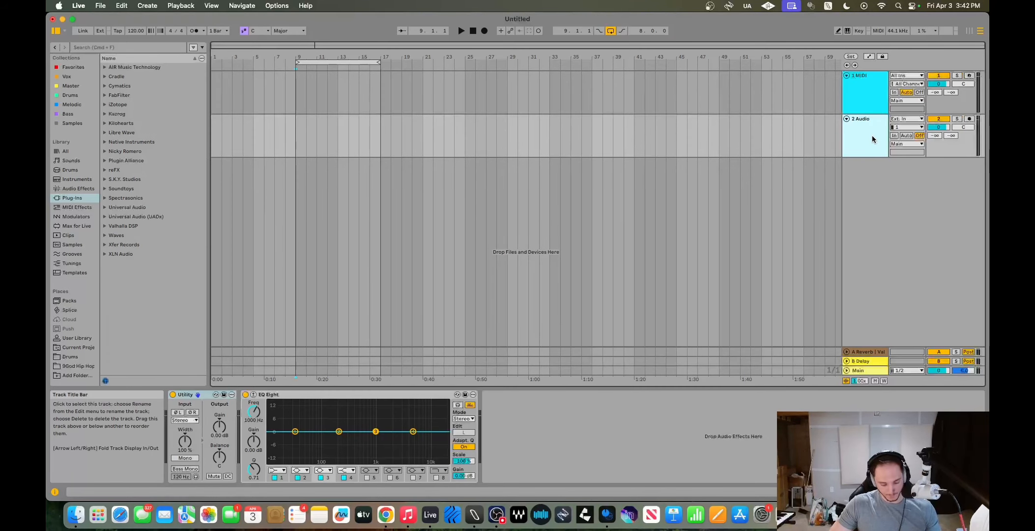
key(super+shift+t)
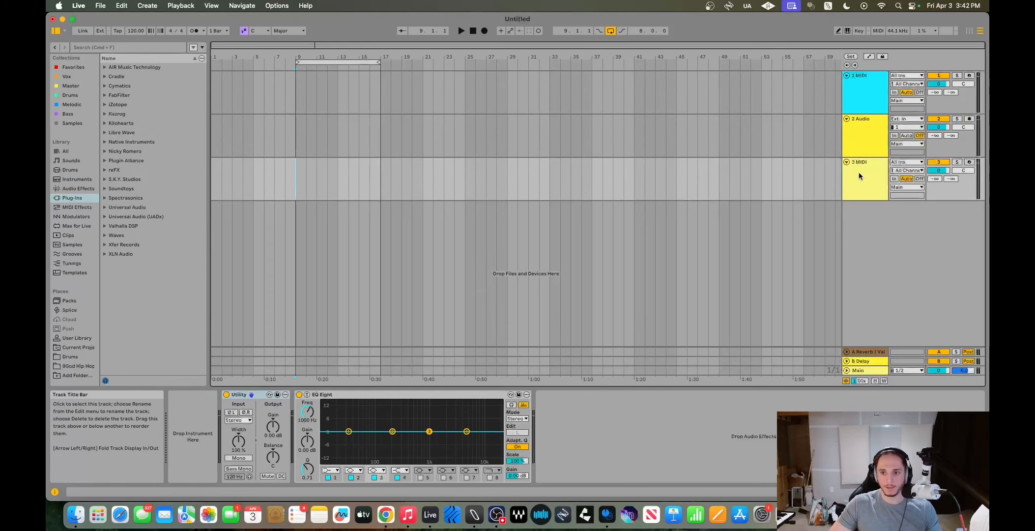
key(Delete)
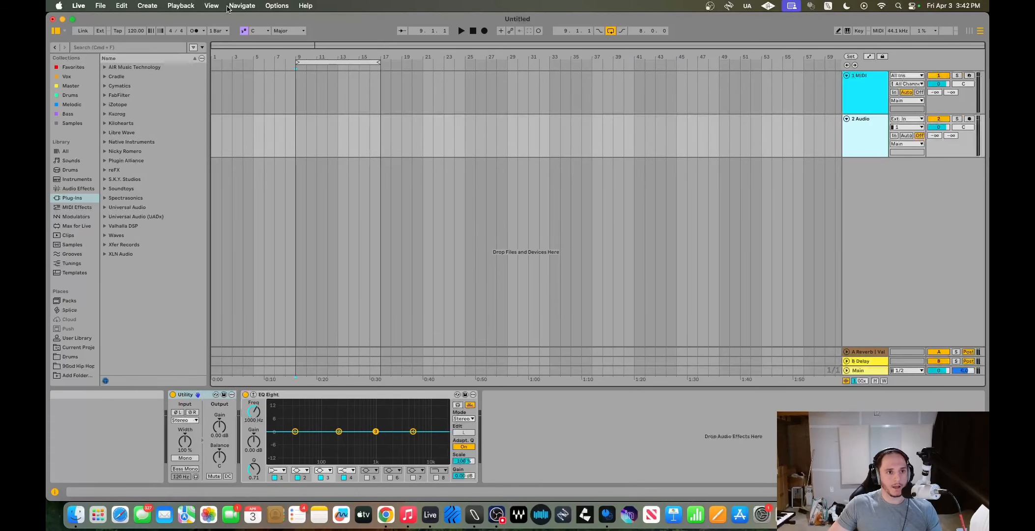
click(187, 7)
mouse_move(139, 5)
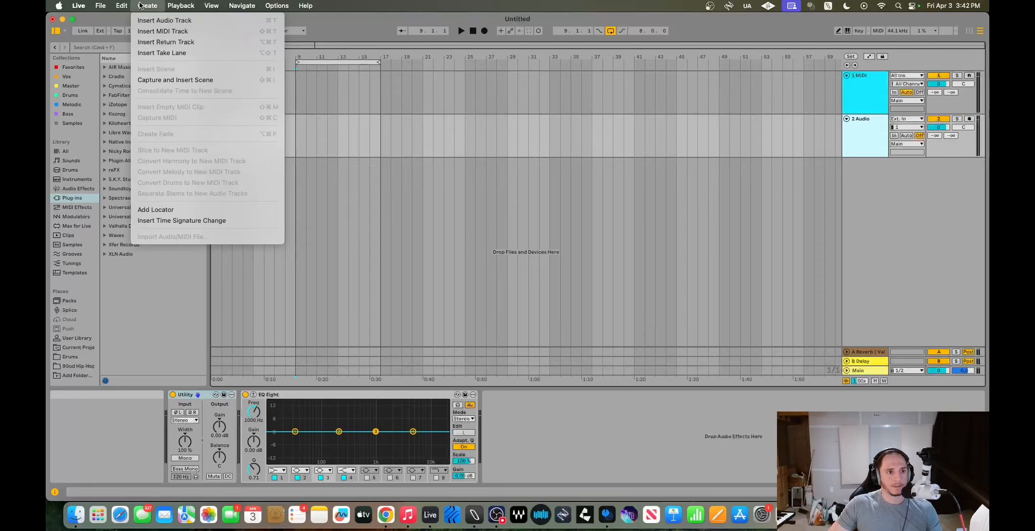
click(847, 128)
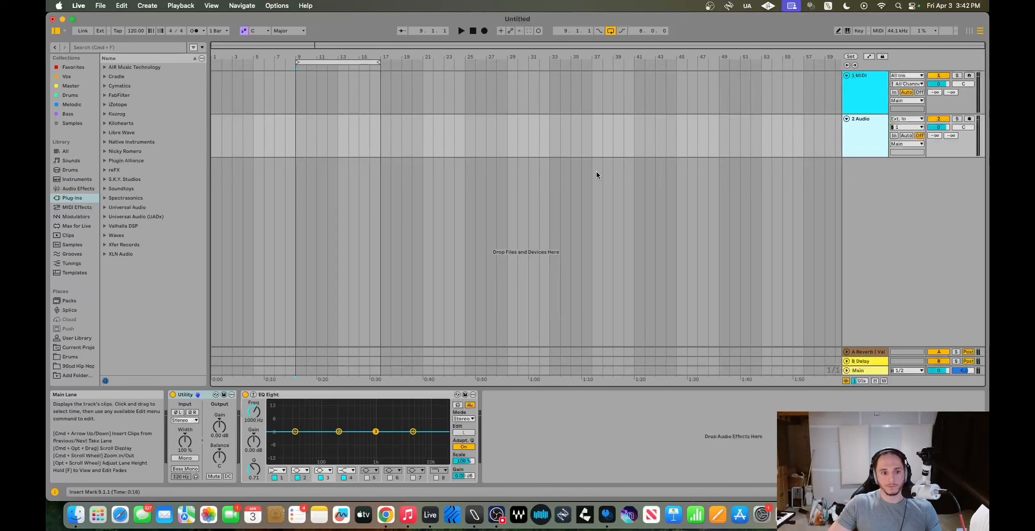
Insert a new audio track and a new MIDI track below the 2 Audio track
click(878, 95)
click(867, 126)
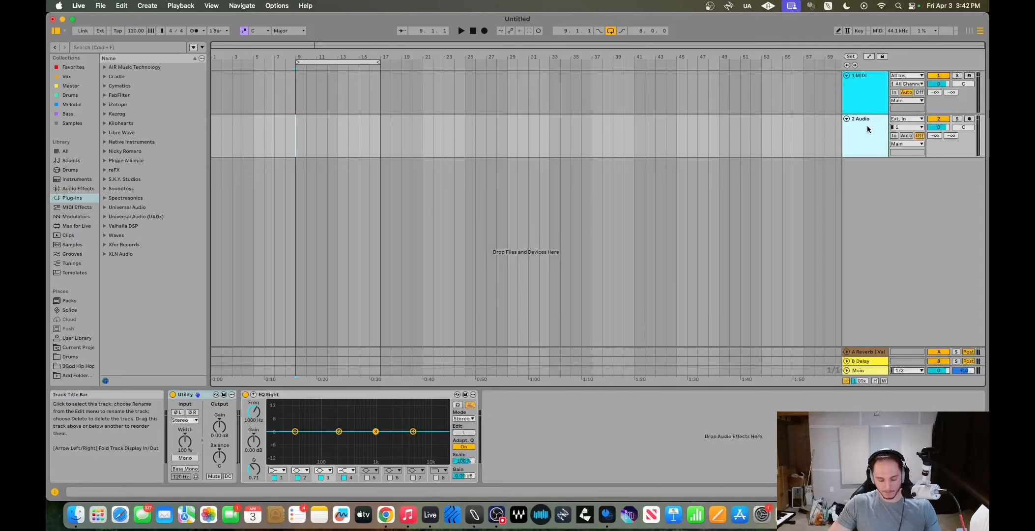
key(super+t)
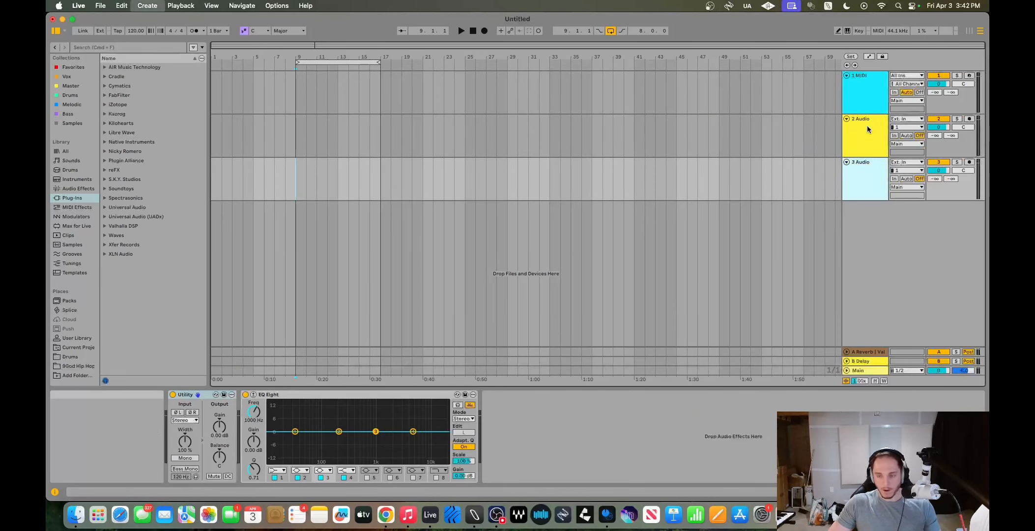
key(super+shift+t)
Select the 3 Audio track, look at the tracks' mixer channels in Session View, and return to Arrangement View
click(867, 165)
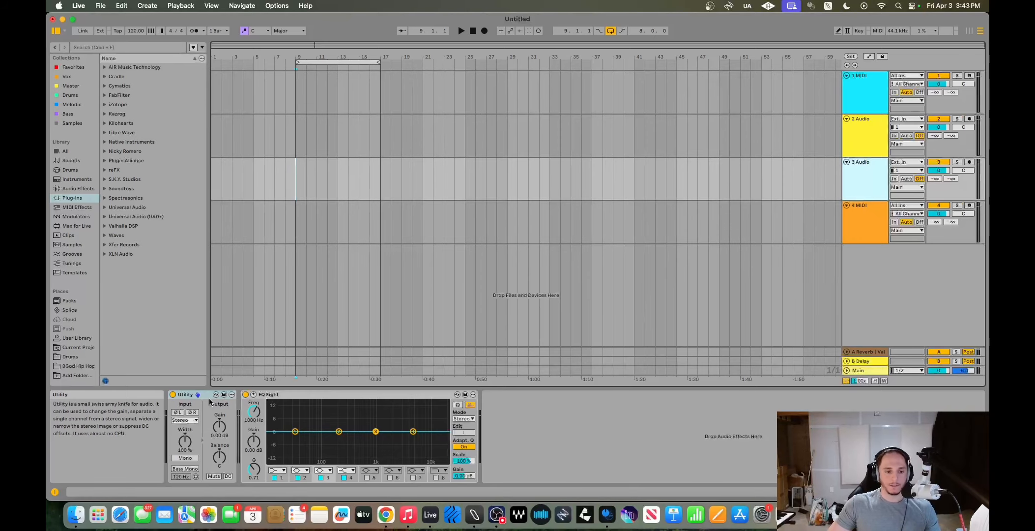
key(Tab)
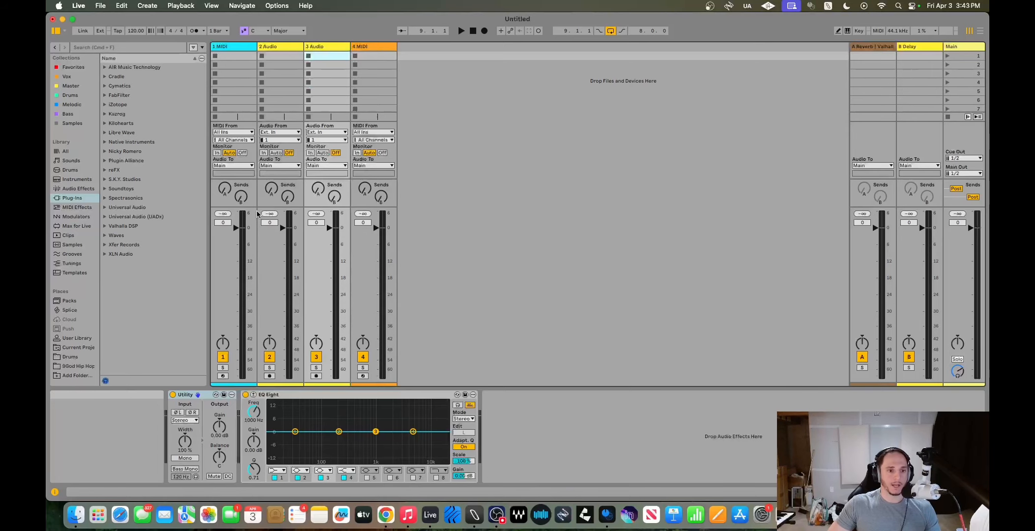
key(Tab)
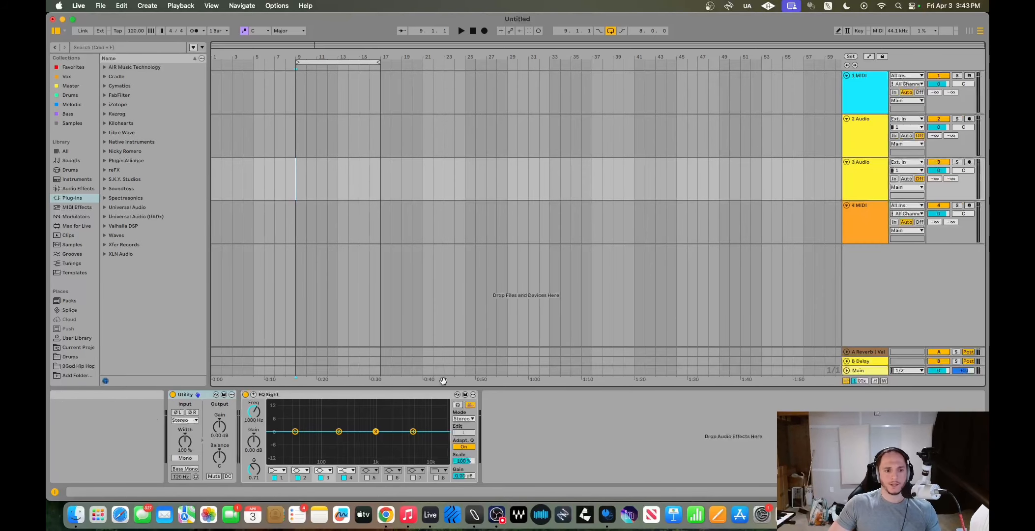
Delete the Utility and EQ Eight effects from the 3 Audio track and compare its device chain with the 4 MIDI track's
click(247, 397)
shift+click(199, 395)
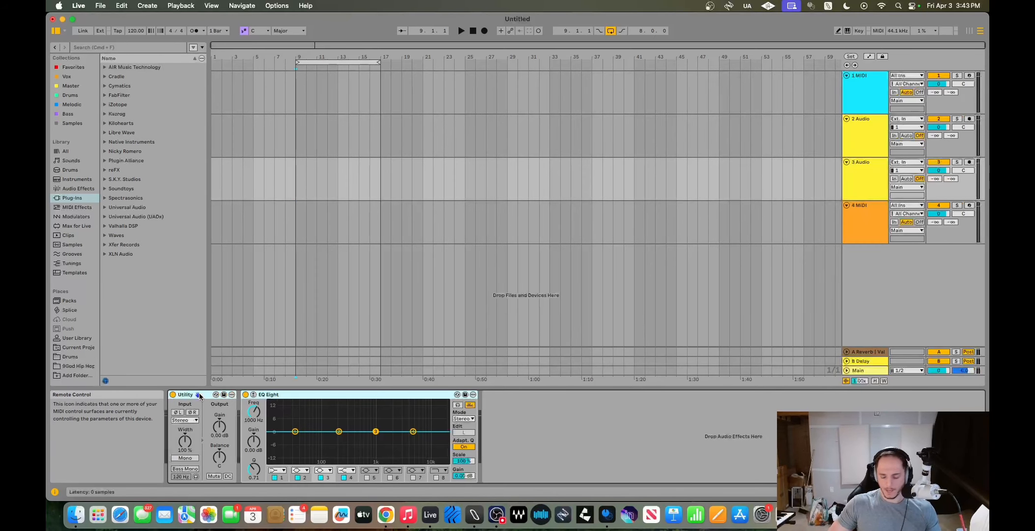
key(Delete)
click(880, 216)
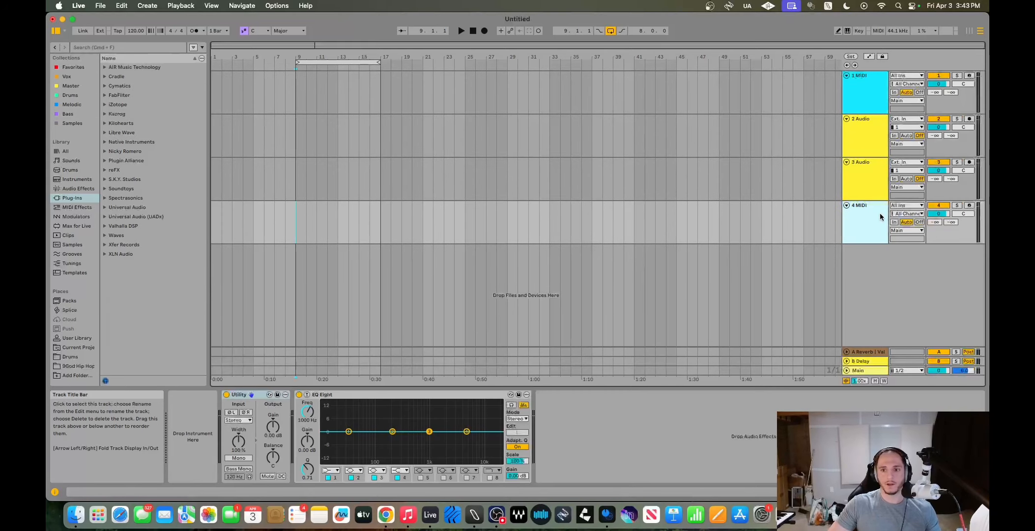
click(878, 188)
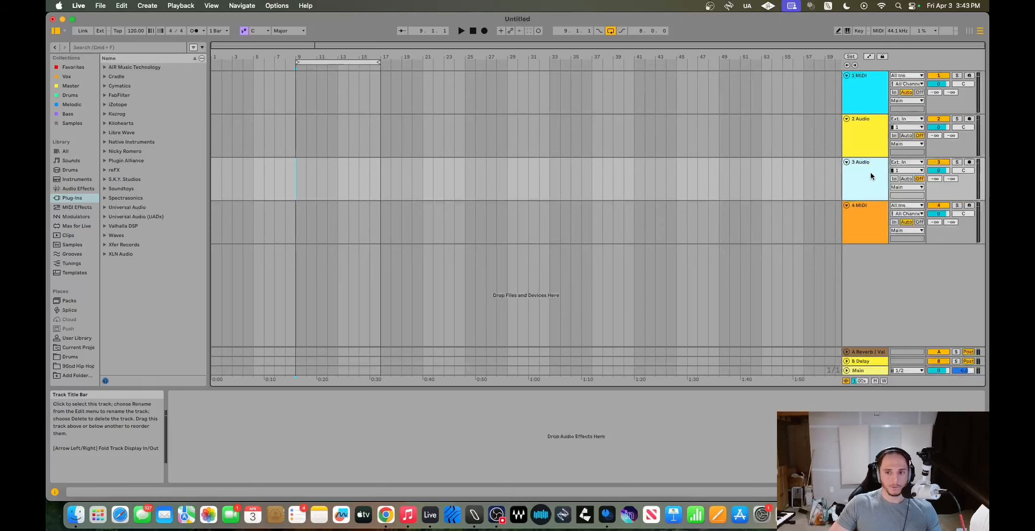
key(Down)
click(866, 183)
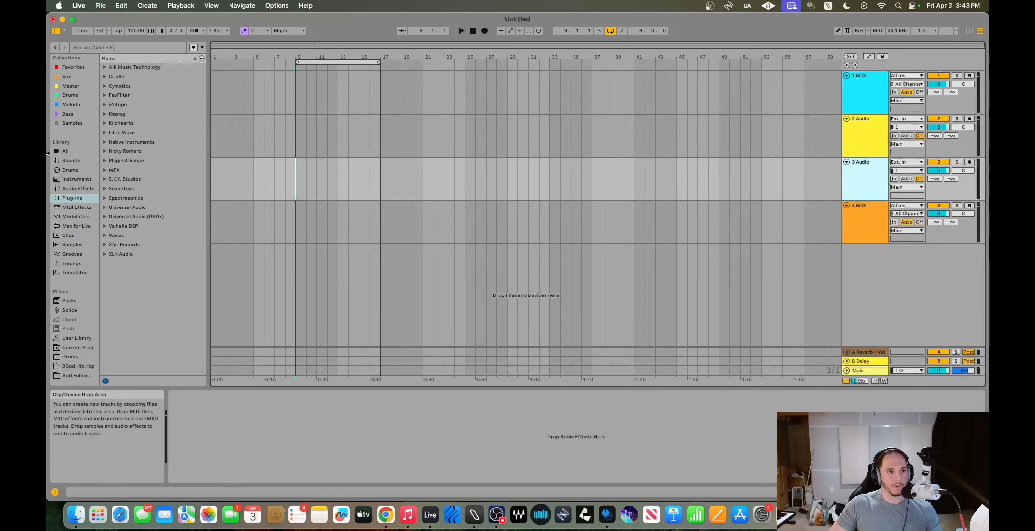
Add the Utility device from the built-in Audio Effects to the 3 Audio track
click(74, 188)
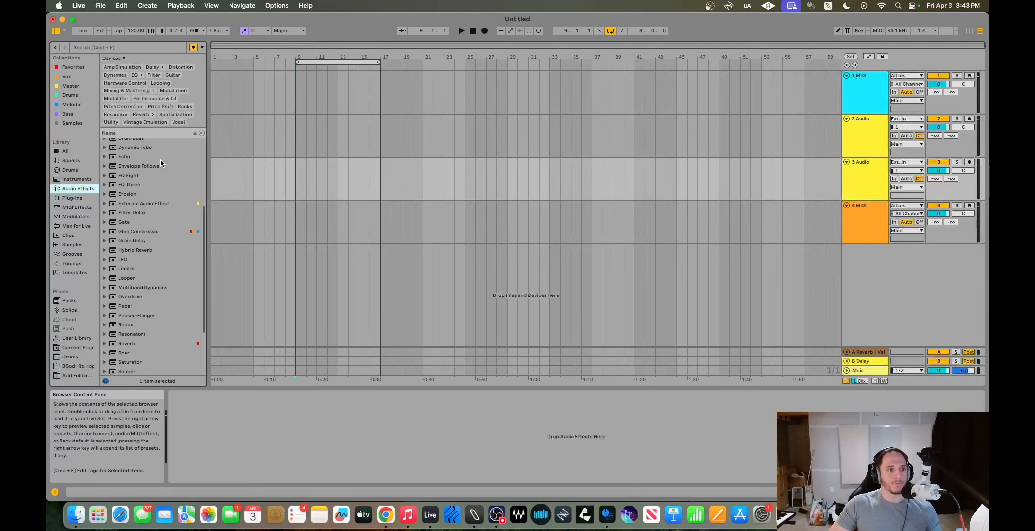
click(157, 157)
scroll(151, 172, down, 8)
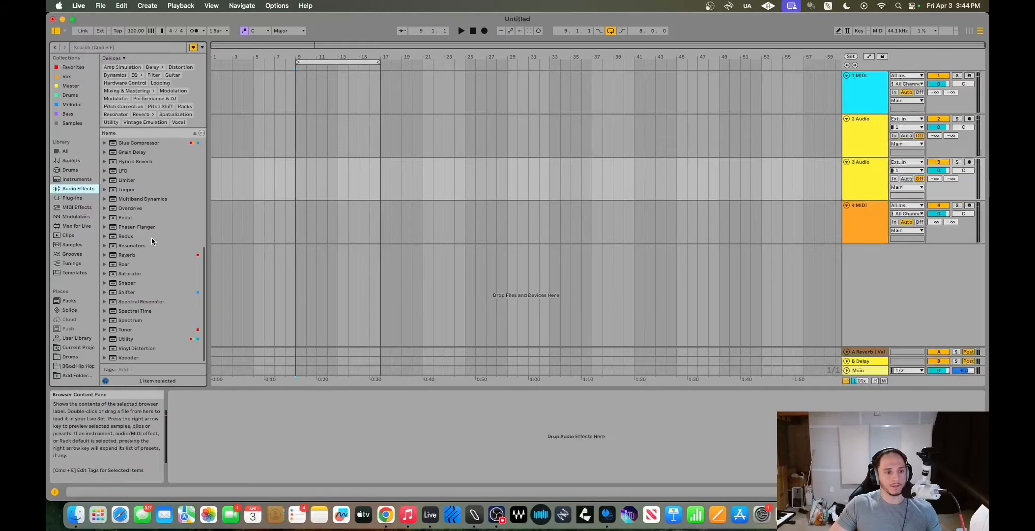
click(138, 341)
double_click(138, 341)
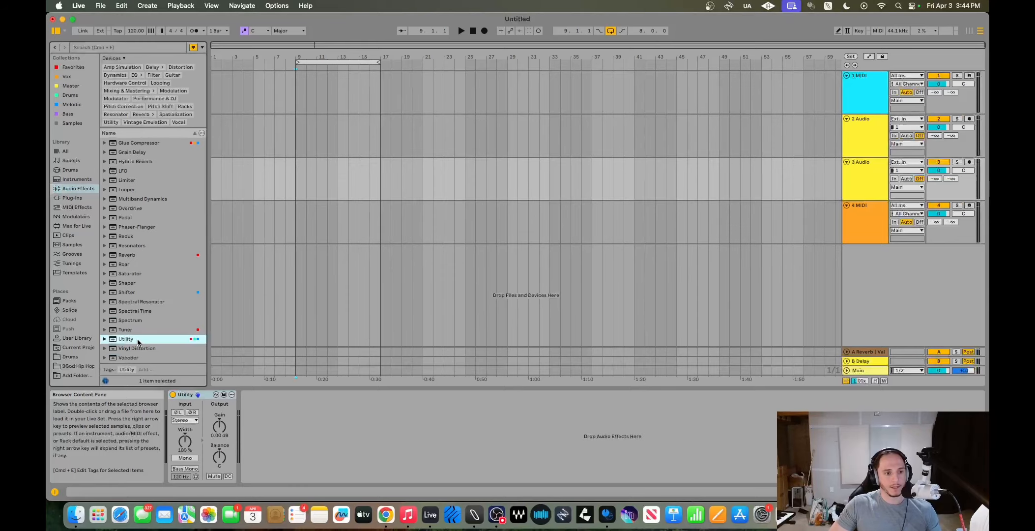
Add EQ Eight and Compressor from the Audio Effects after Utility on the 3 Audio track
scroll(146, 247, up, 3)
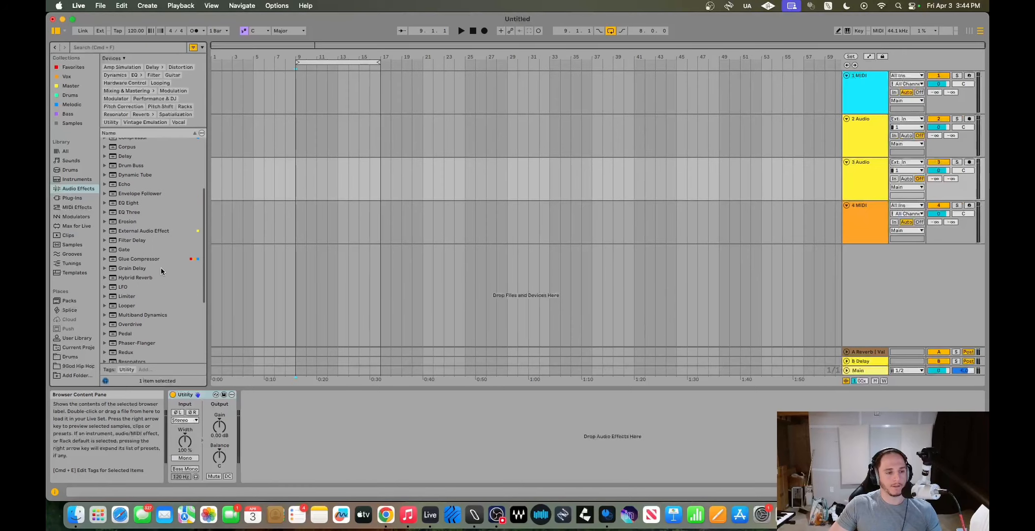
scroll(161, 270, up, 2)
scroll(161, 273, up, 2)
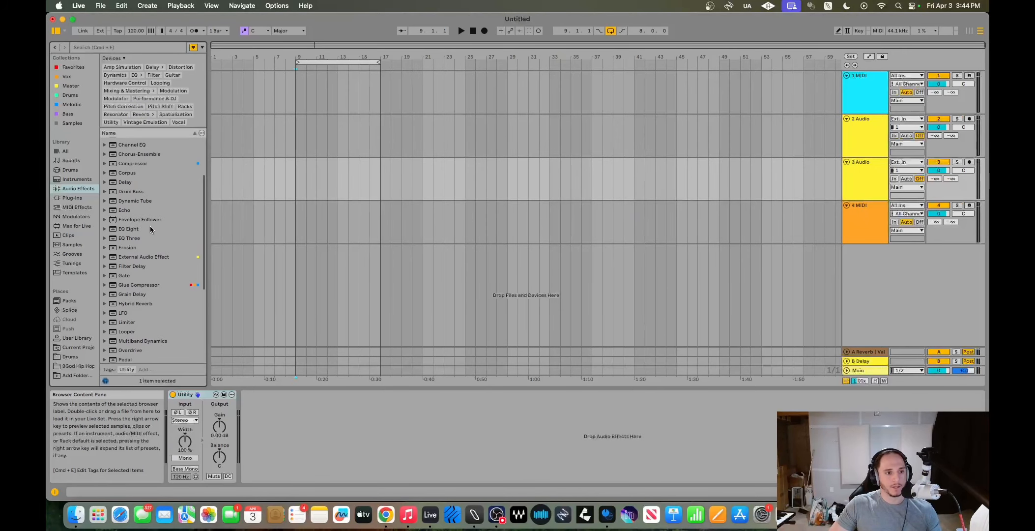
double_click(150, 229)
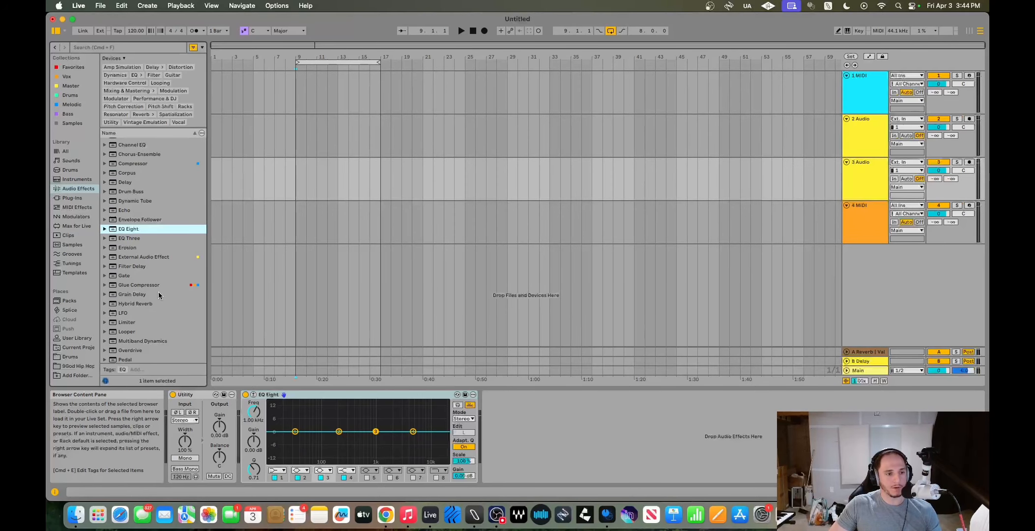
scroll(142, 211, up, 3)
click(139, 193)
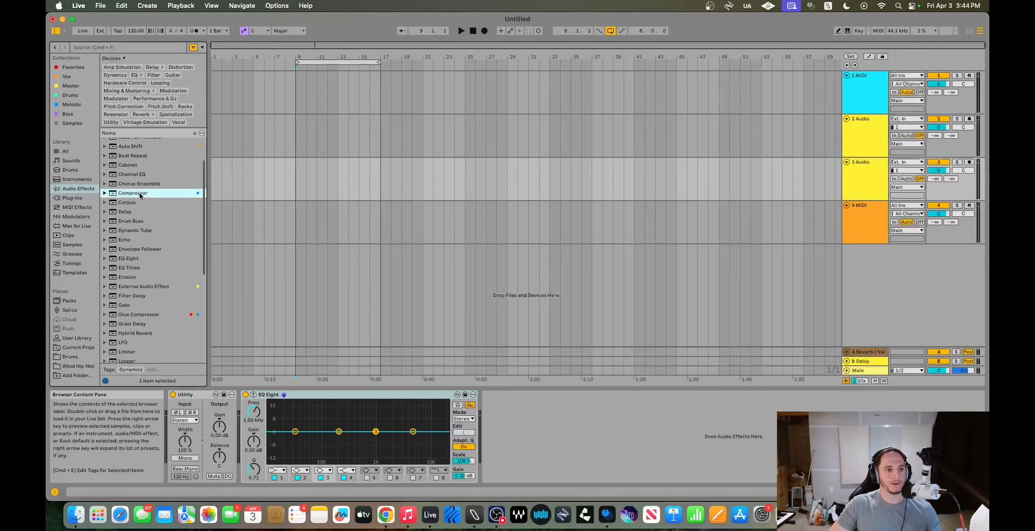
double_click(139, 192)
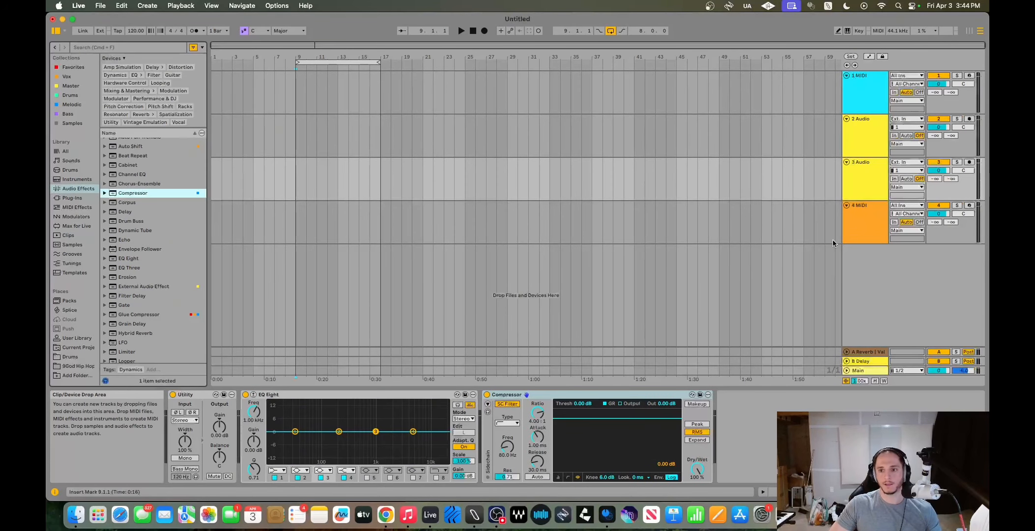
Try to save the 3 Audio track with its effects as the default audio track, and cancel overwriting the existing default
right_click(858, 184)
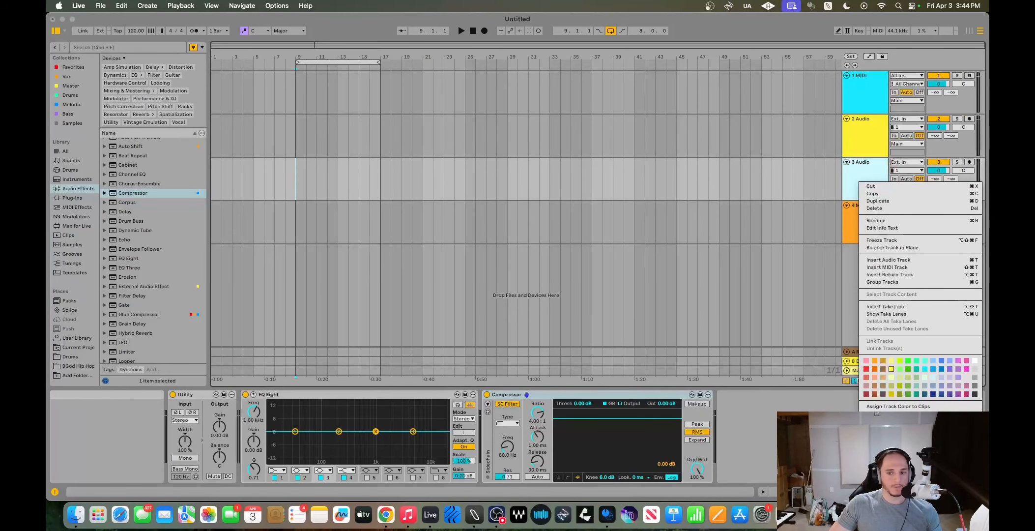
click(897, 418)
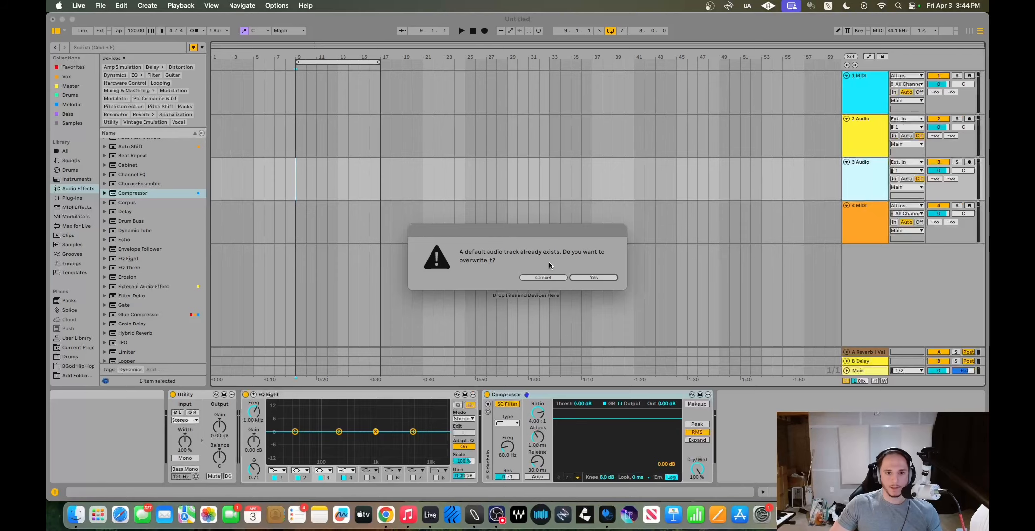
click(558, 277)
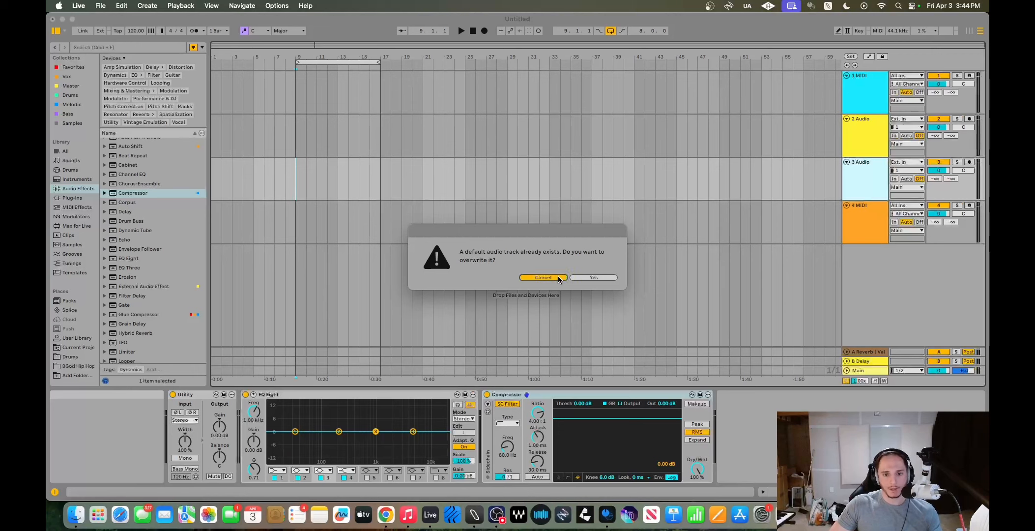
click(580, 396)
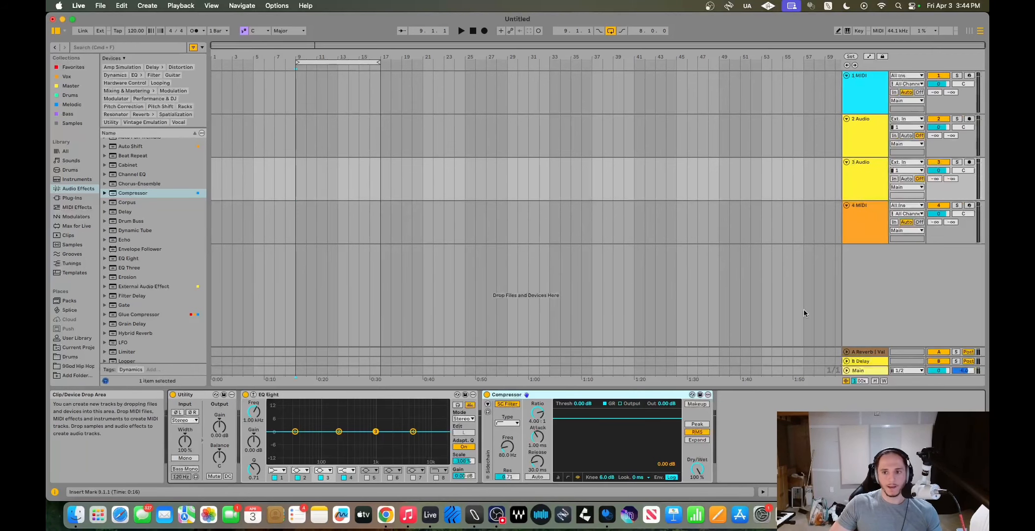
Delete the 3 Audio track from the arrangement
click(216, 394)
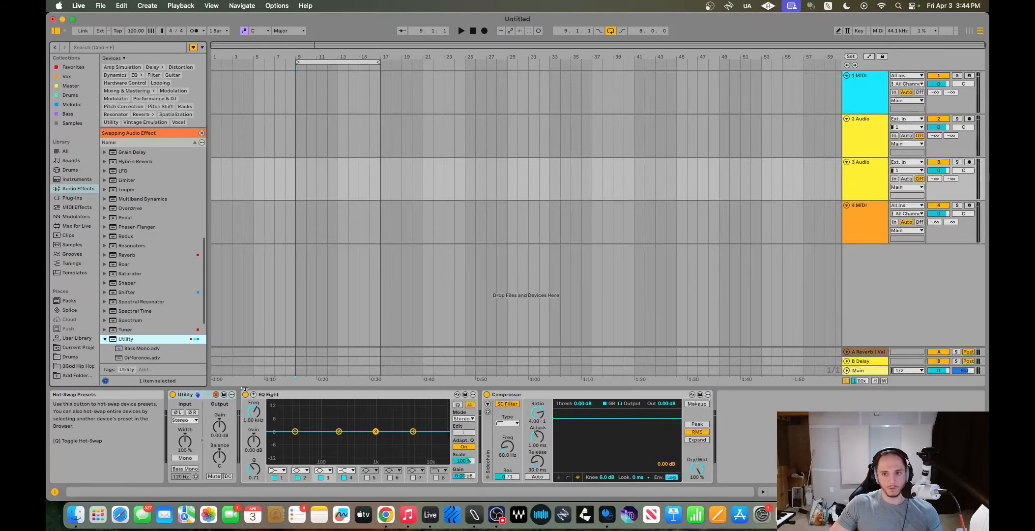
click(853, 190)
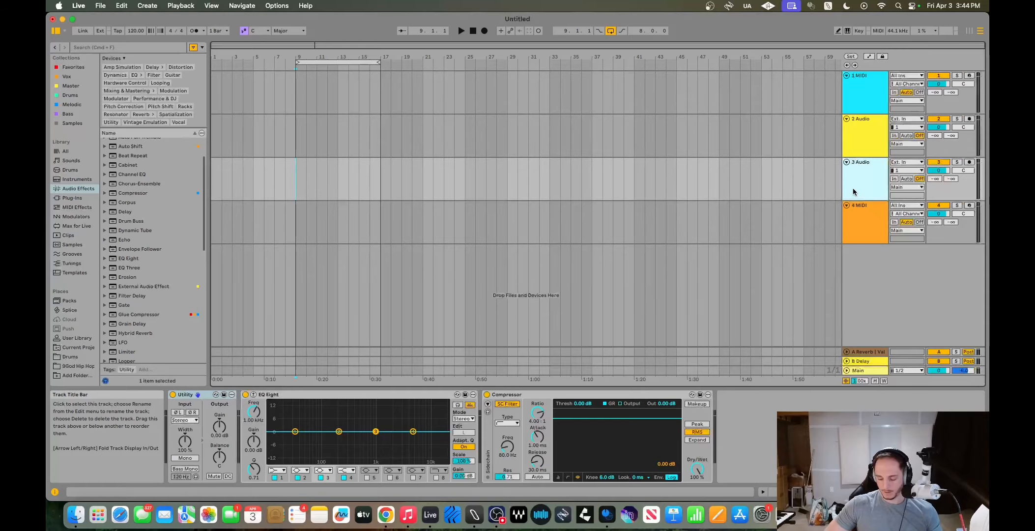
key(Delete)
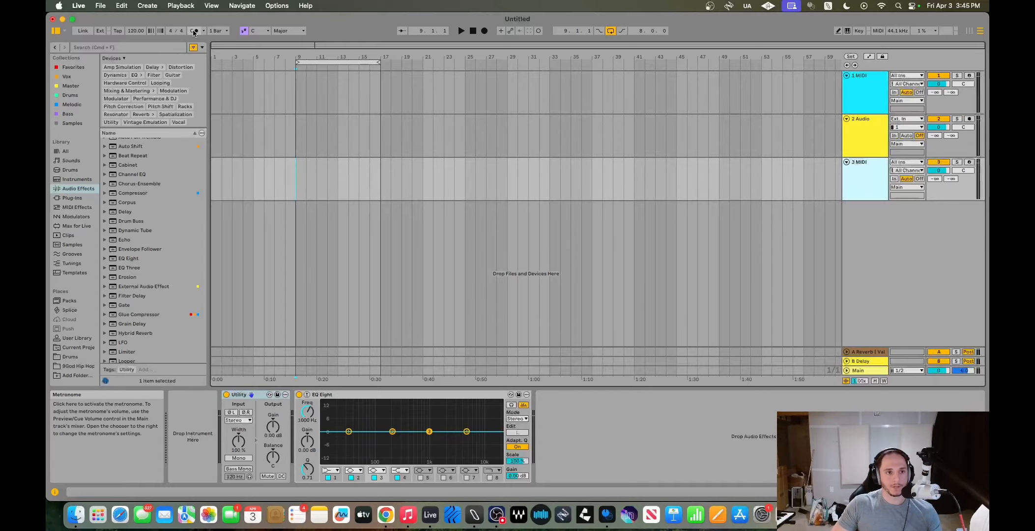
click(244, 31)
click(245, 31)
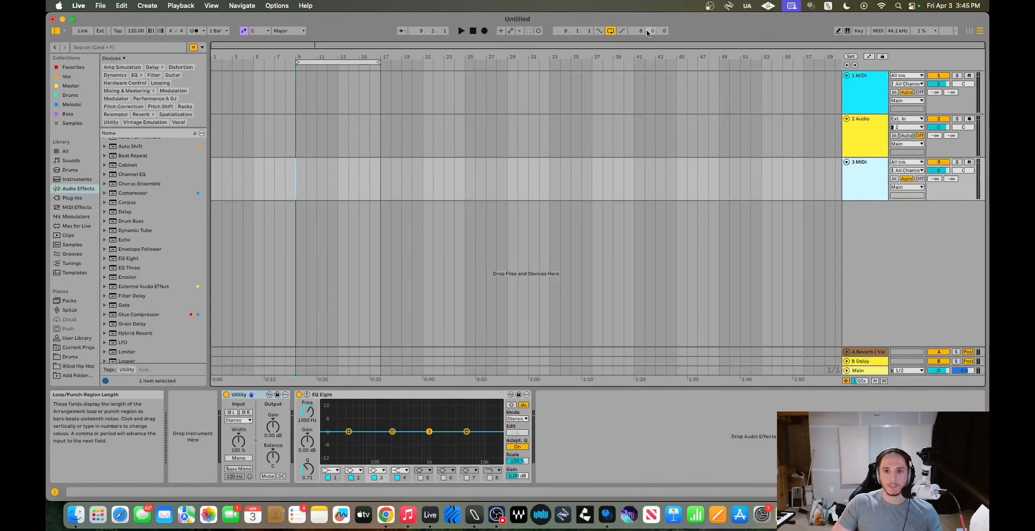
click(848, 31)
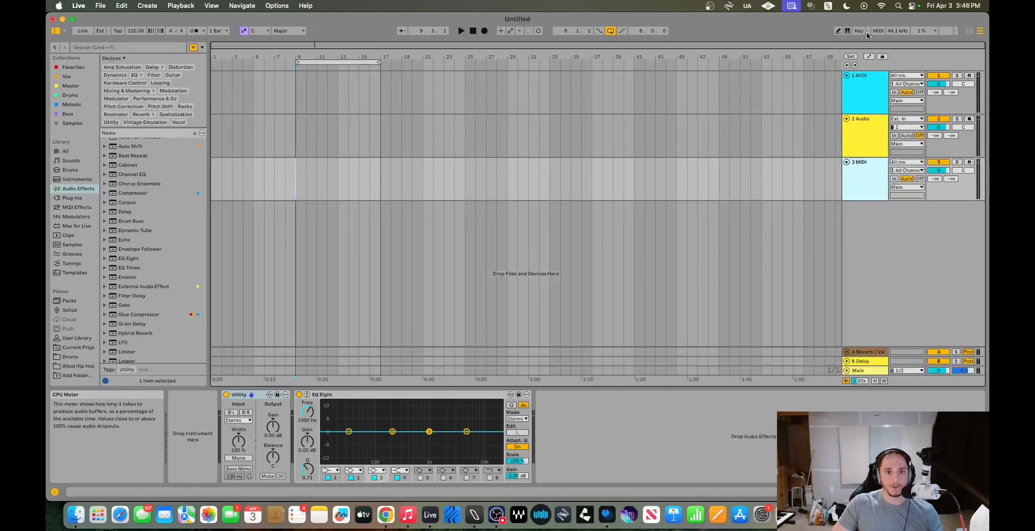
Insert an empty 8-bar MIDI clip from bar 9 to bar 17 on the 3 MIDI track
click(295, 163)
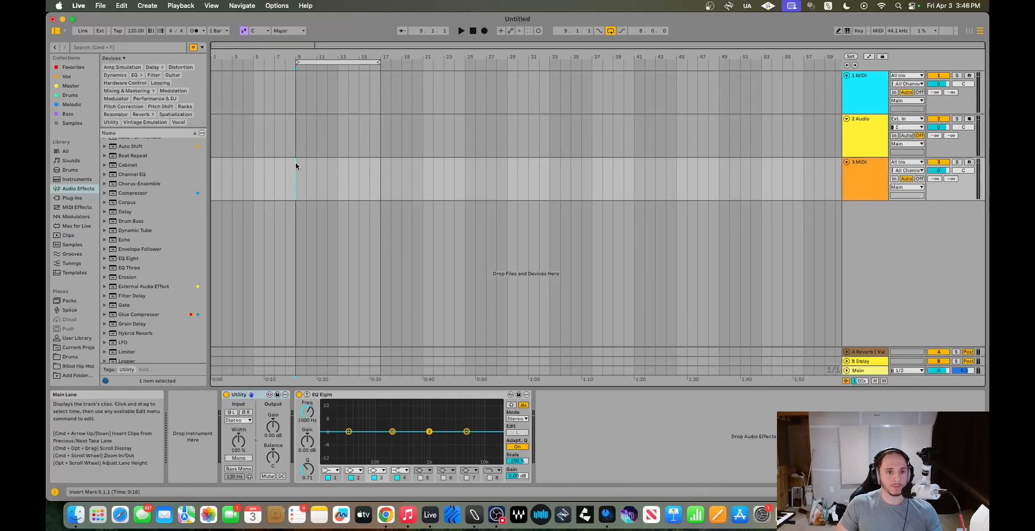
scroll(295, 162, up, 5)
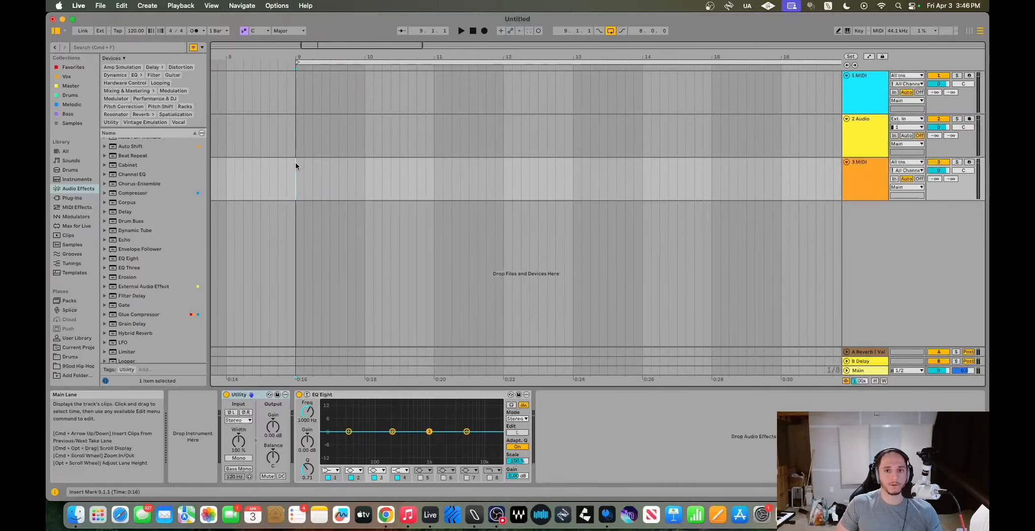
scroll(295, 163, down, 3)
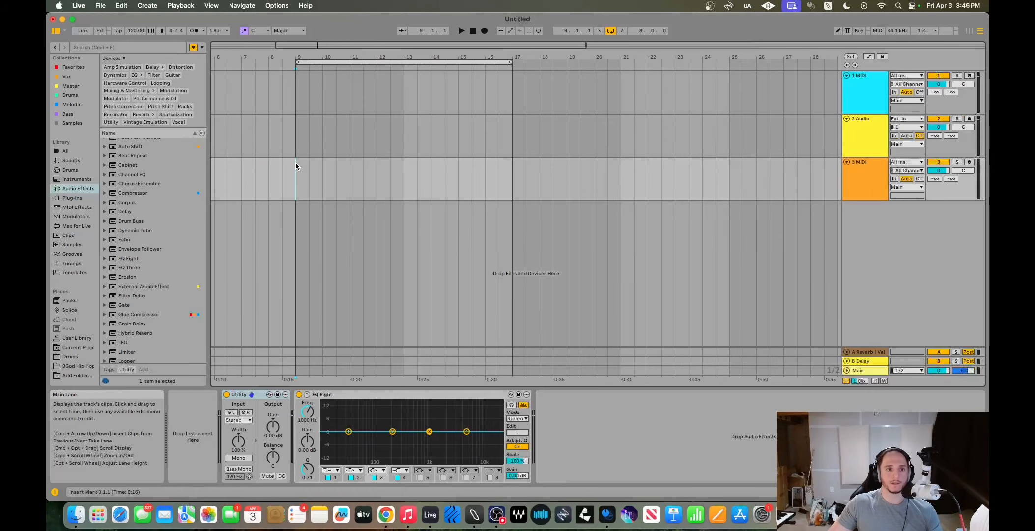
drag(341, 44, 345, 55)
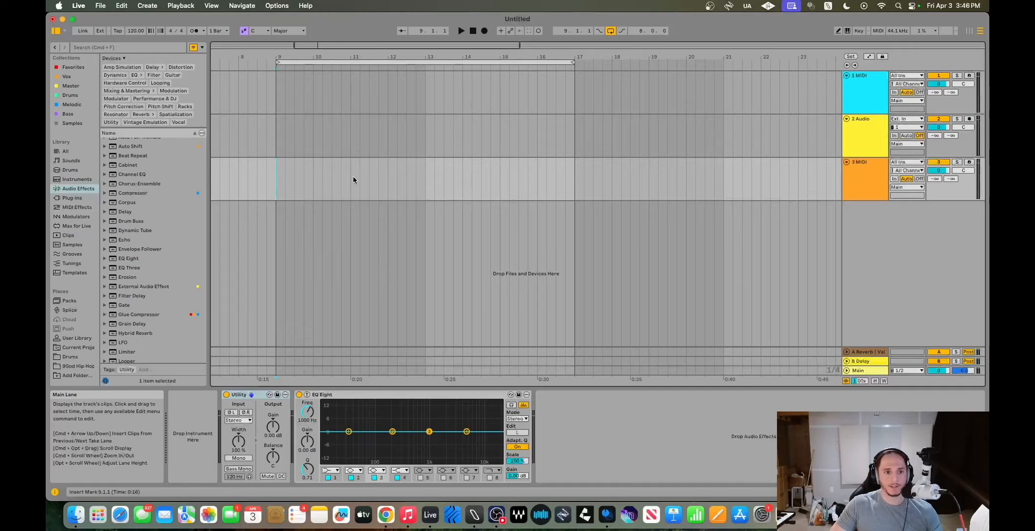
drag(275, 171, 572, 186)
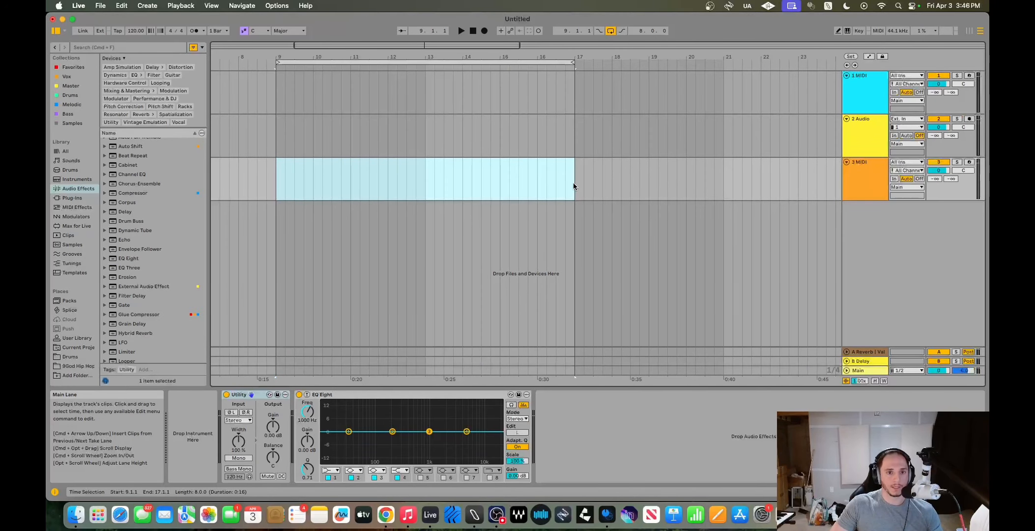
click(147, 5)
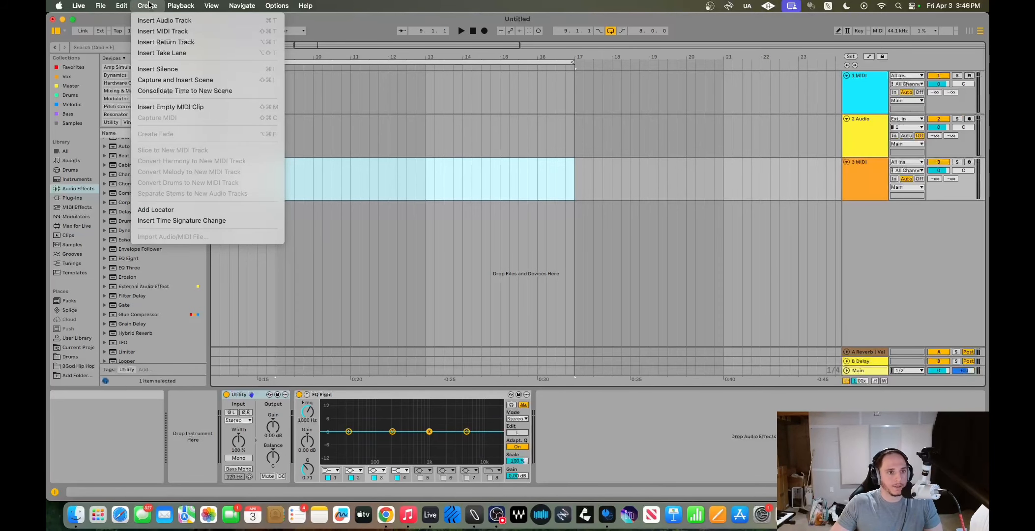
click(234, 107)
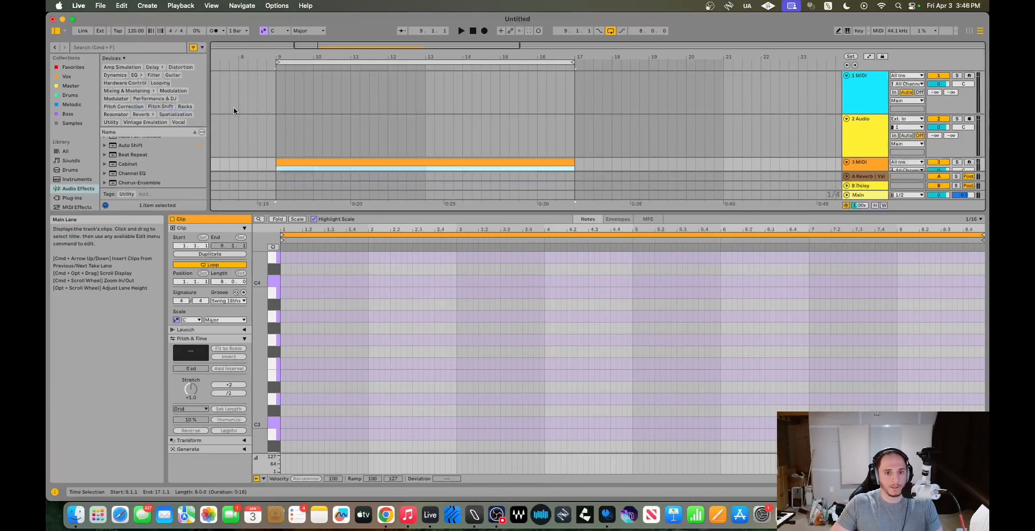
Rename the 3 MIDI track to Piano
scroll(639, 106, down, 3)
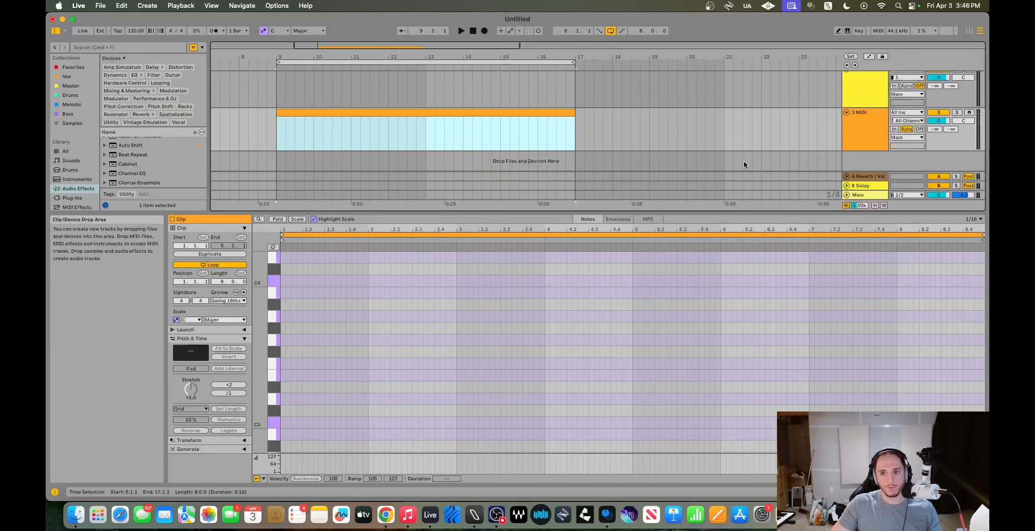
click(856, 126)
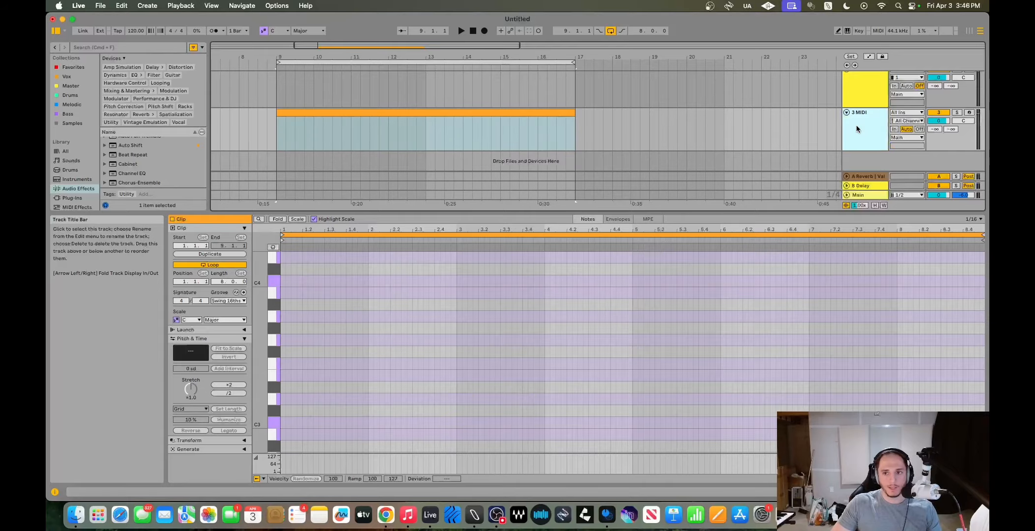
key(super+r)
text(P)
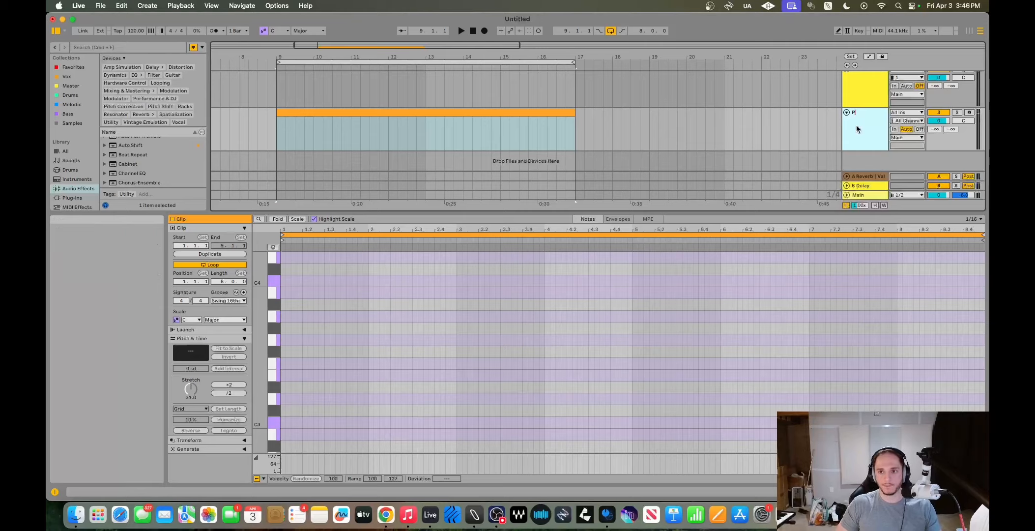
text(iano)
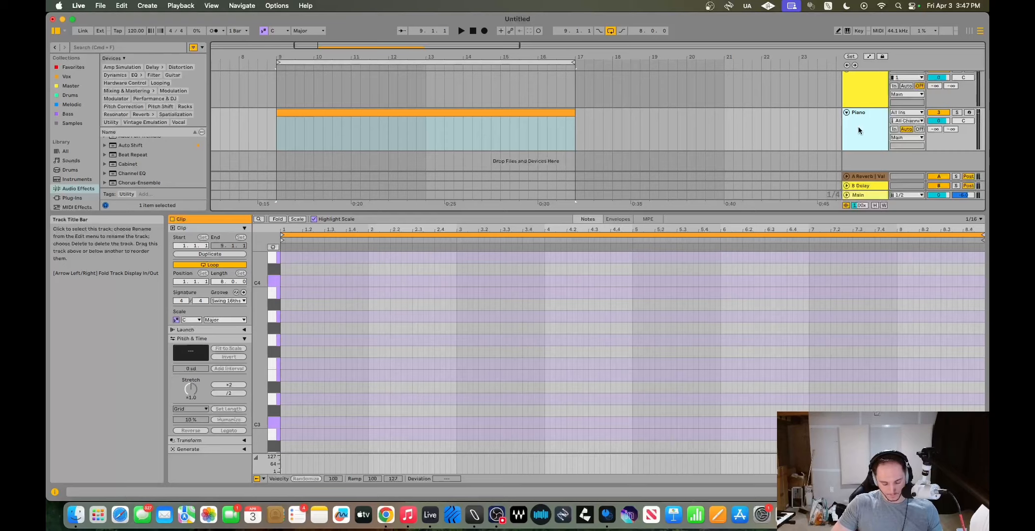
Color the Piano track pink and assign the track color to its clips
right_click(857, 126)
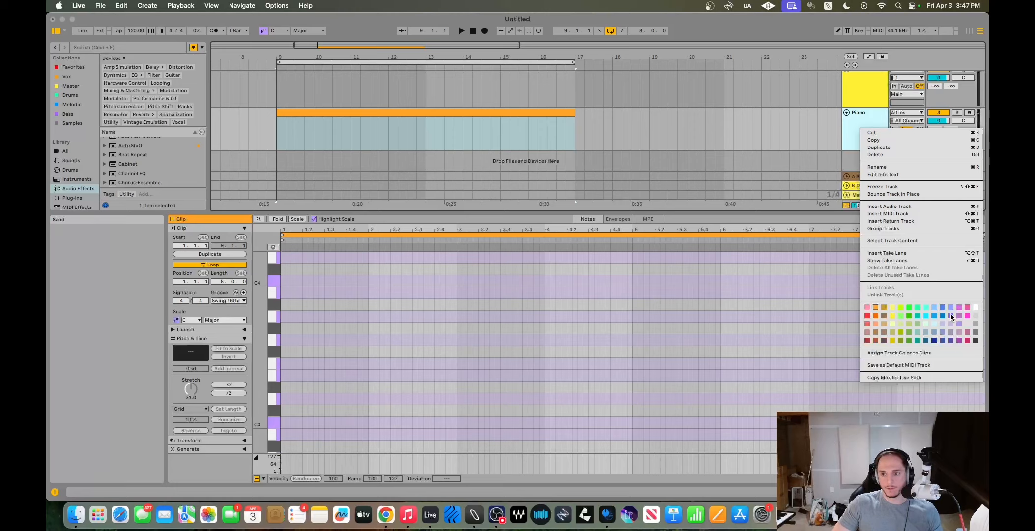
click(967, 315)
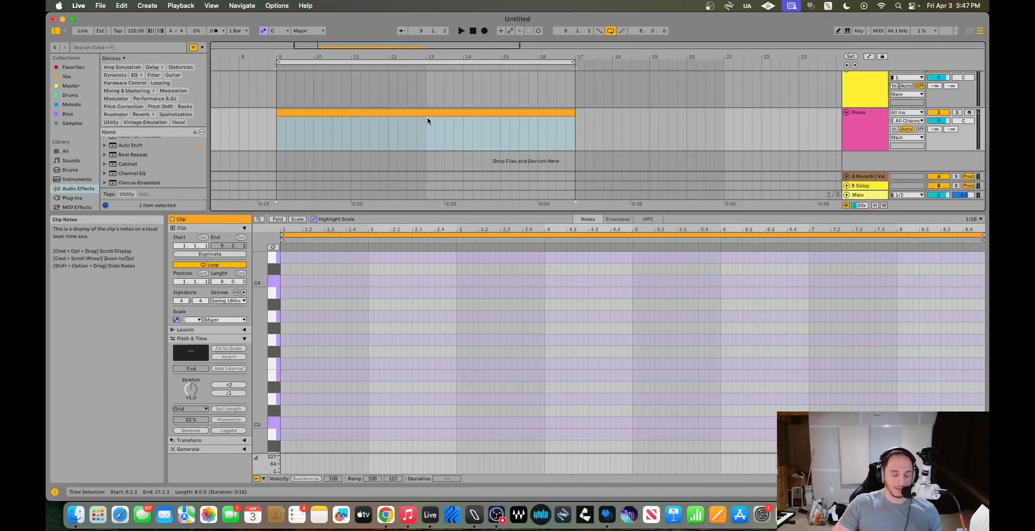
right_click(864, 134)
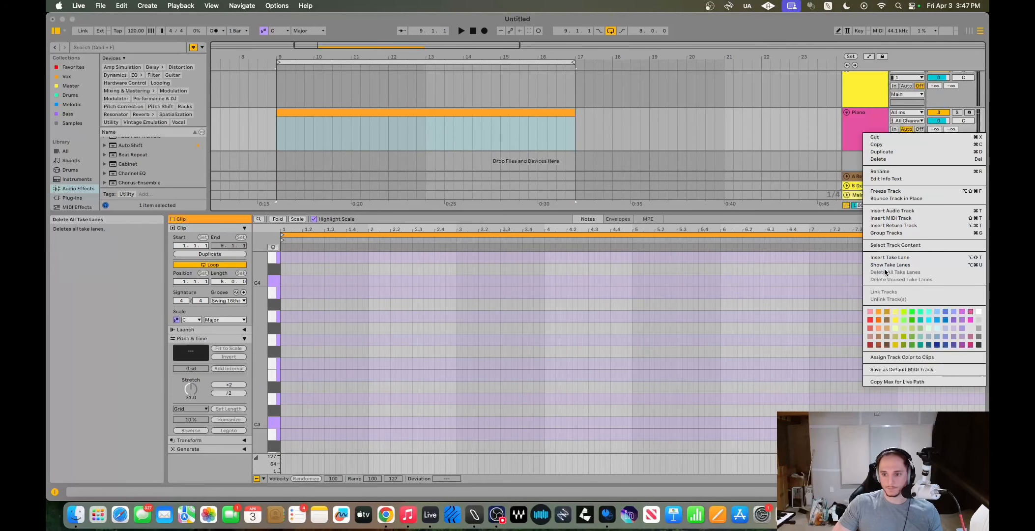
click(930, 358)
Compare the Piano track's device chain with the MIDI note editor of its clip
click(876, 127)
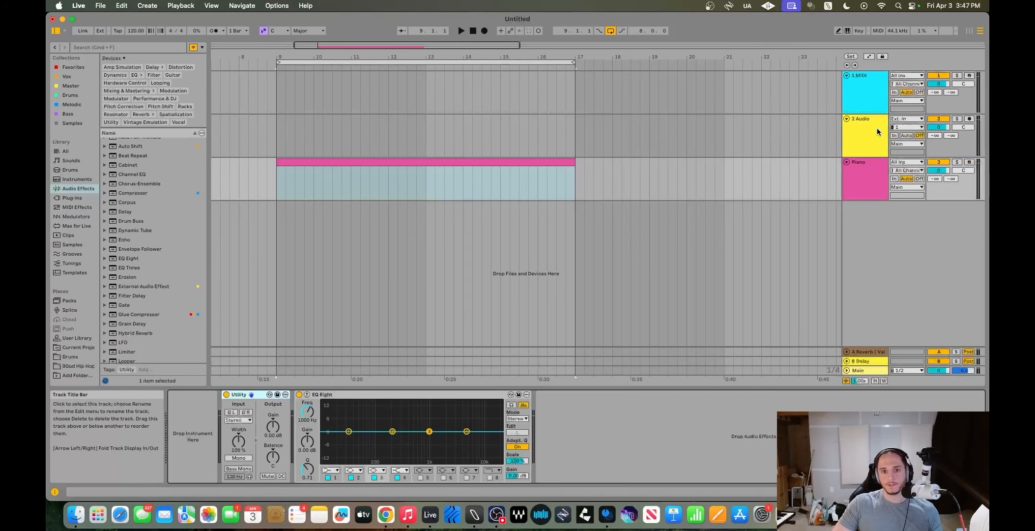
click(468, 169)
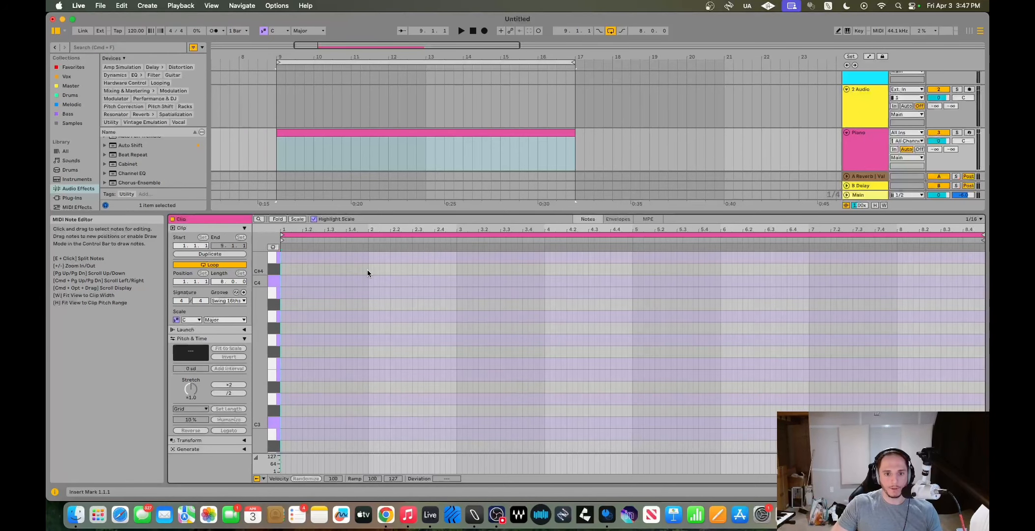
click(859, 141)
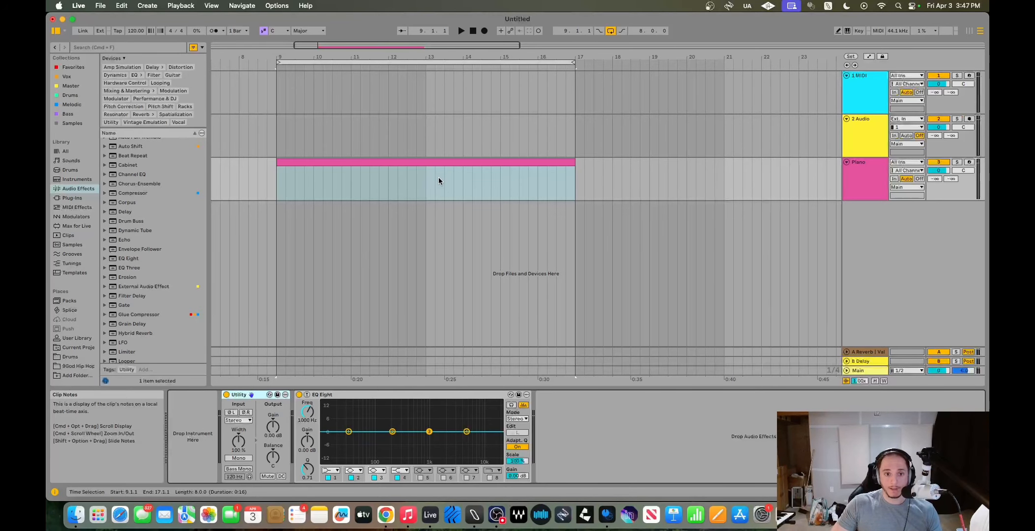
Delete the Piano track's 8-bar clip and insert an empty 4-bar MIDI clip from bar 9 to bar 13
click(452, 163)
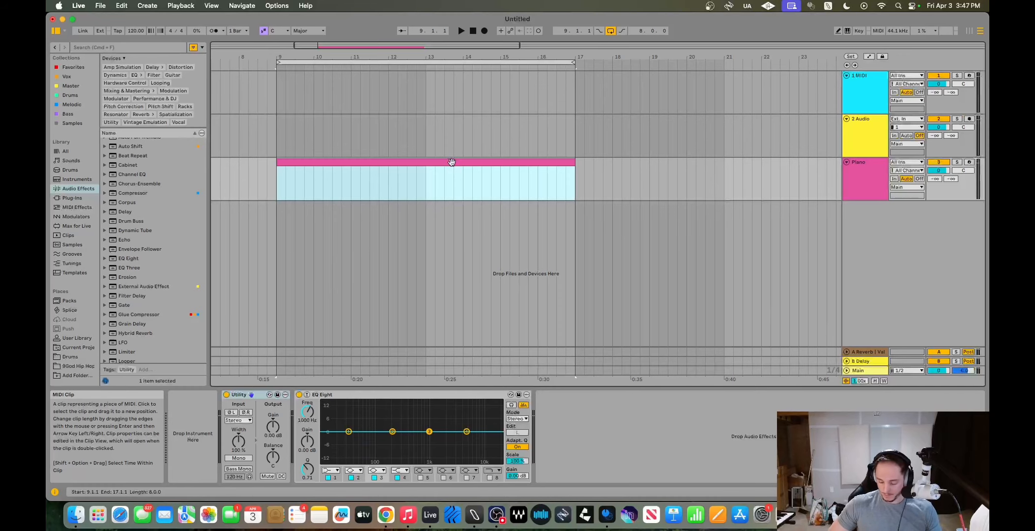
key(Delete)
click(287, 176)
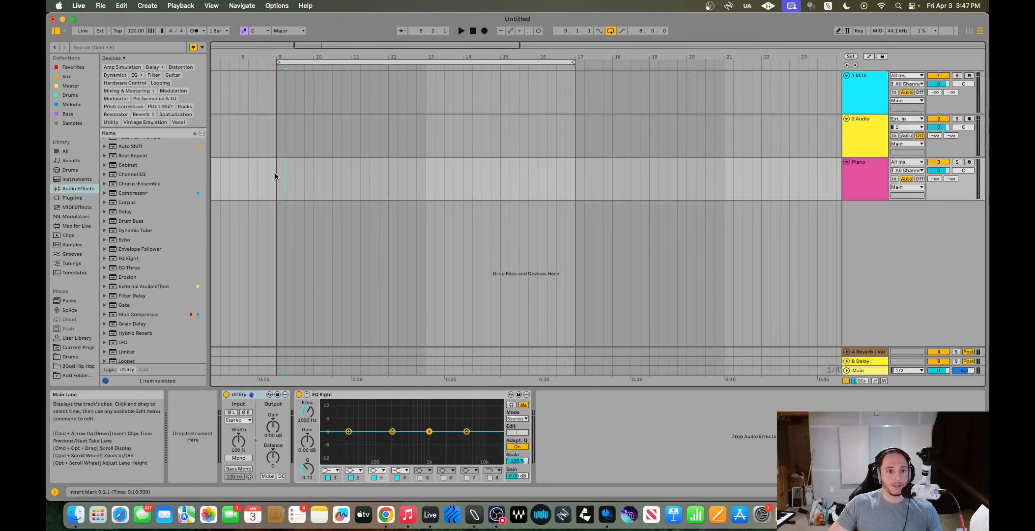
drag(276, 176, 408, 174)
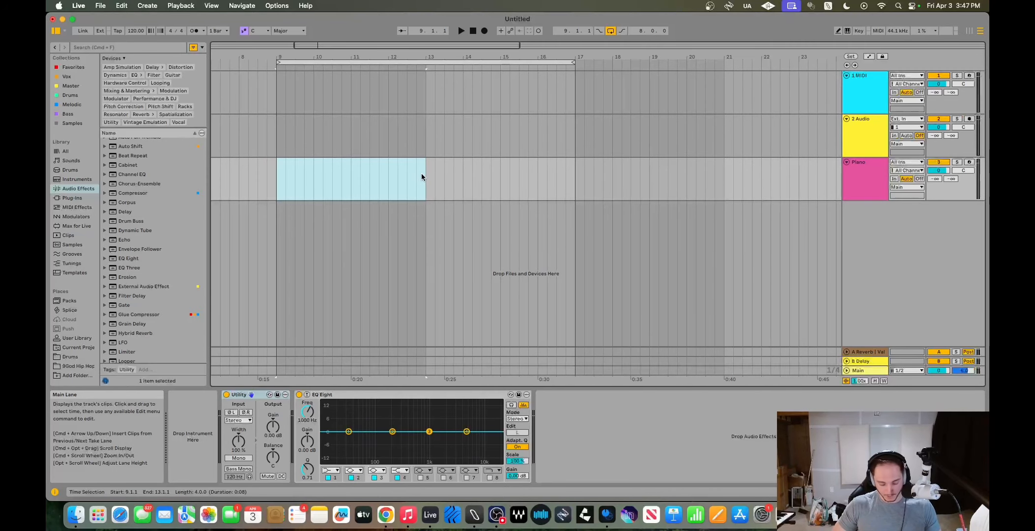
click(148, 7)
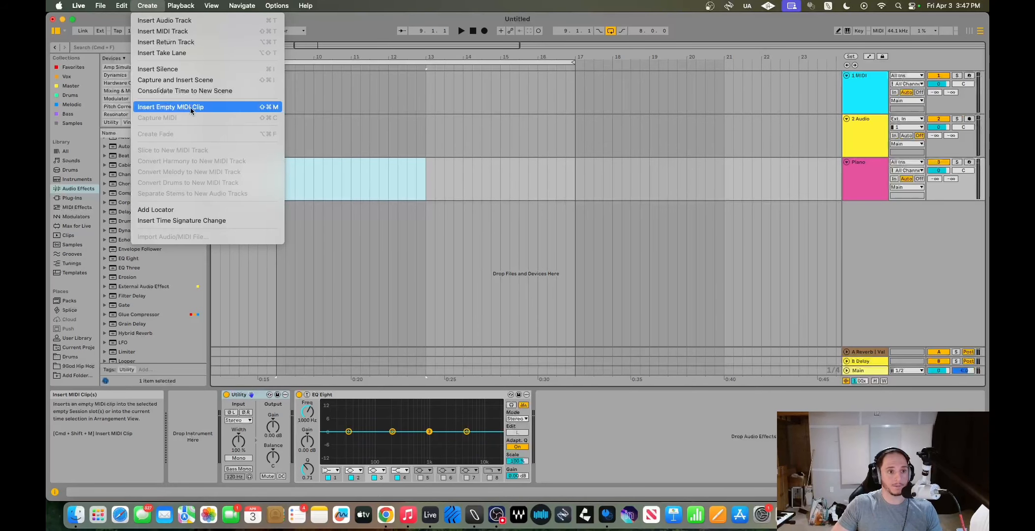
click(299, 202)
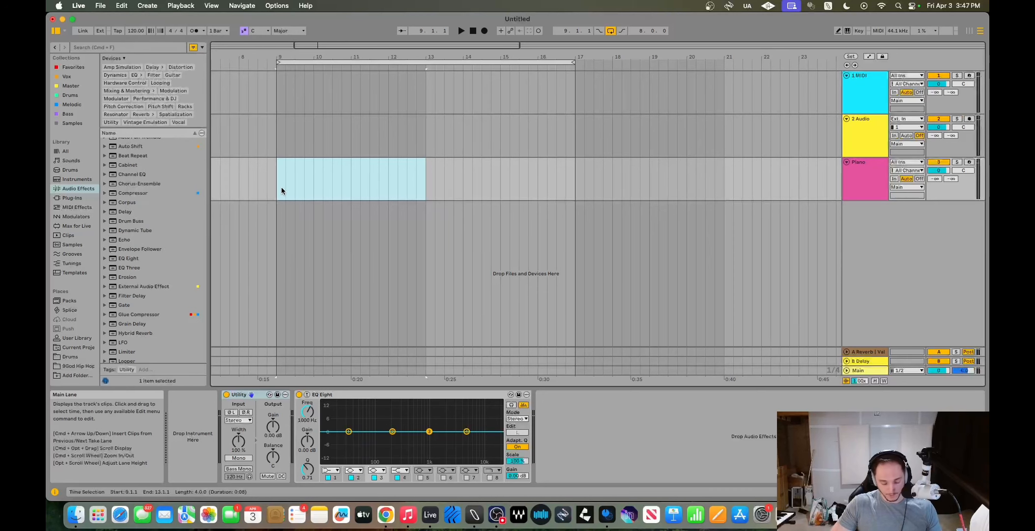
key(super+shift+m)
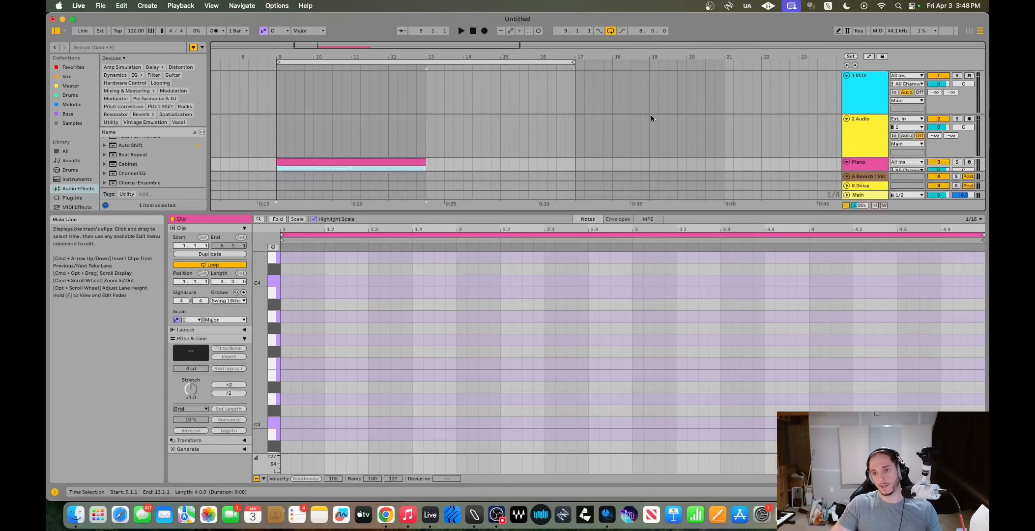
Load the Bells Classic Basic preset of the built-in Operator instrument onto the Piano track
click(862, 163)
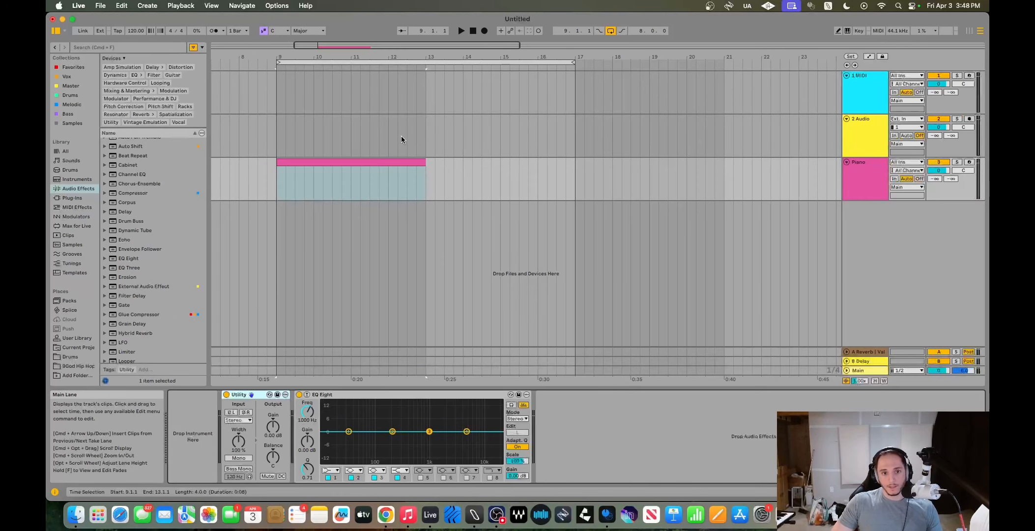
click(369, 162)
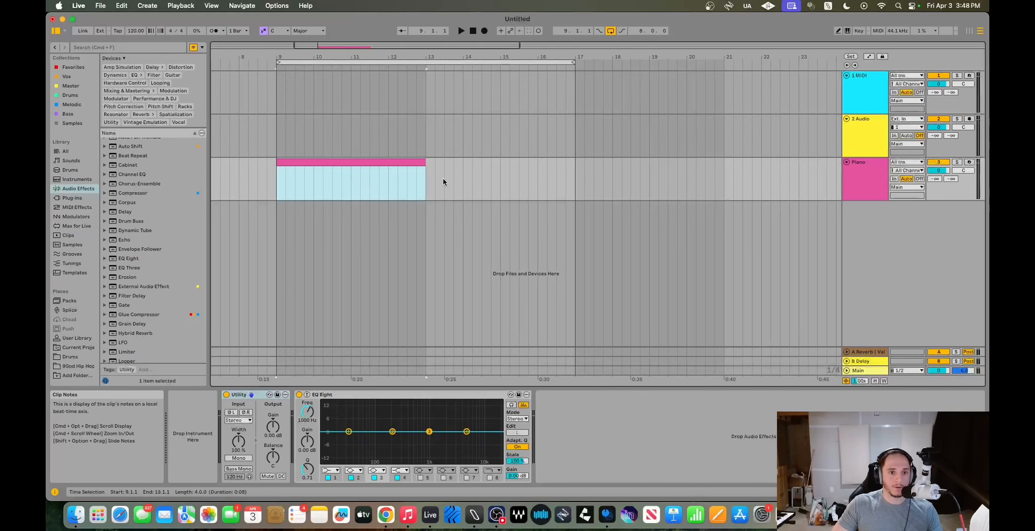
click(91, 199)
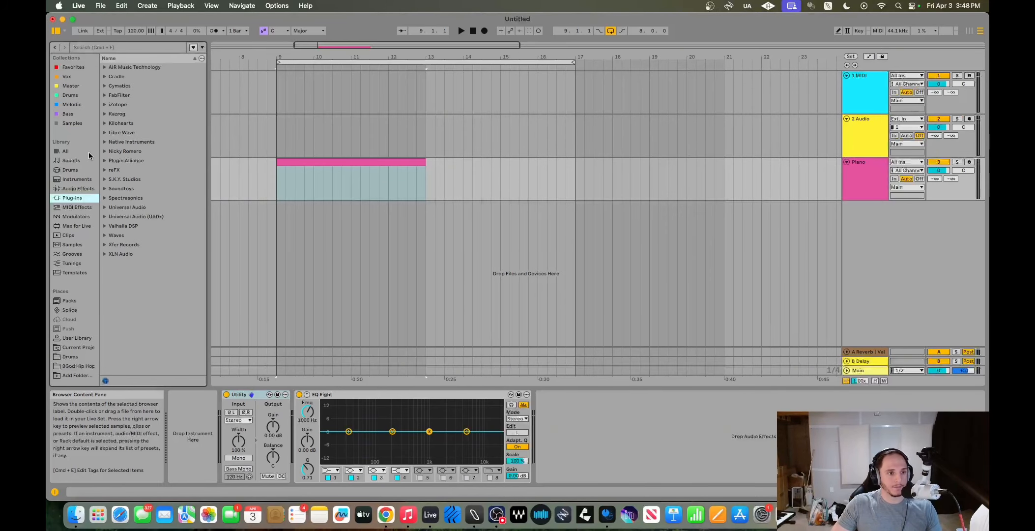
click(76, 179)
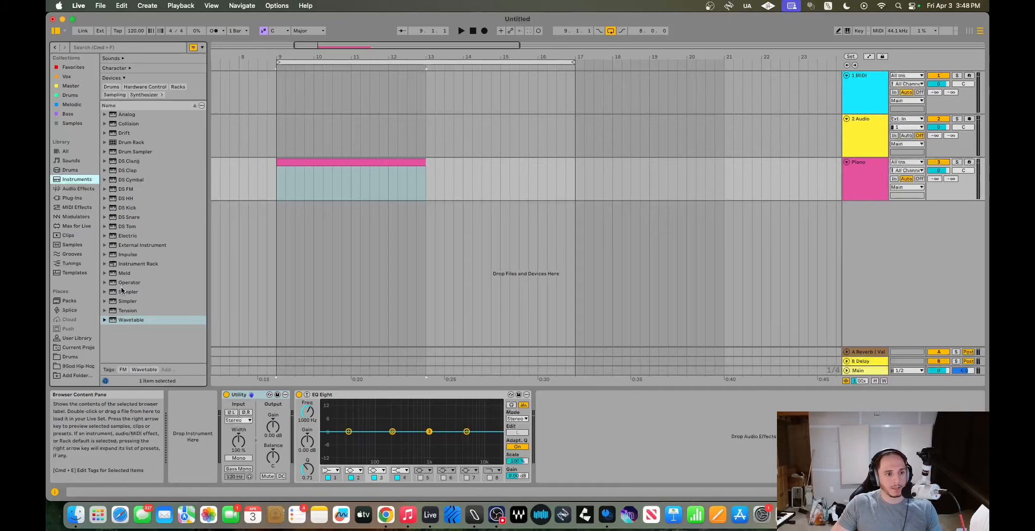
key(Right)
scroll(162, 300, down, 8)
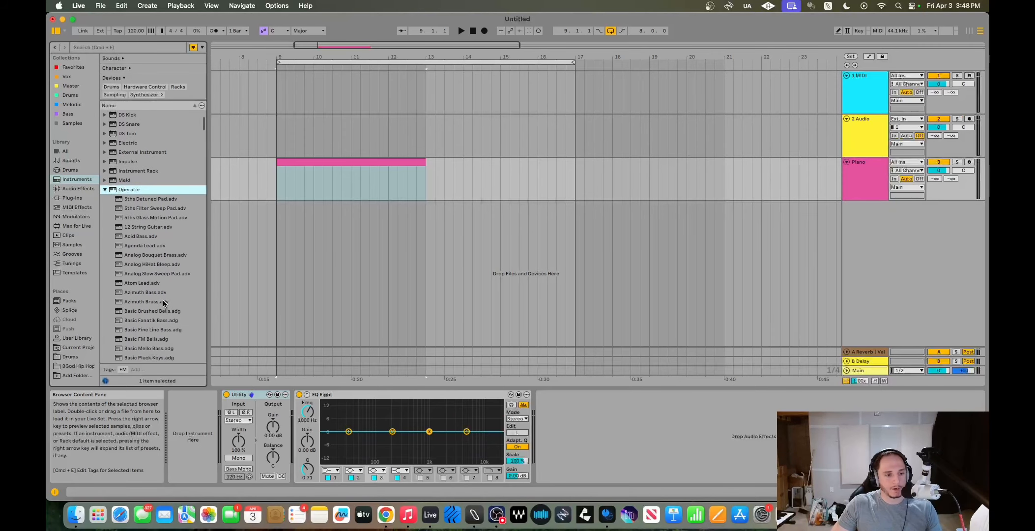
scroll(163, 302, down, 1)
scroll(164, 295, down, 4)
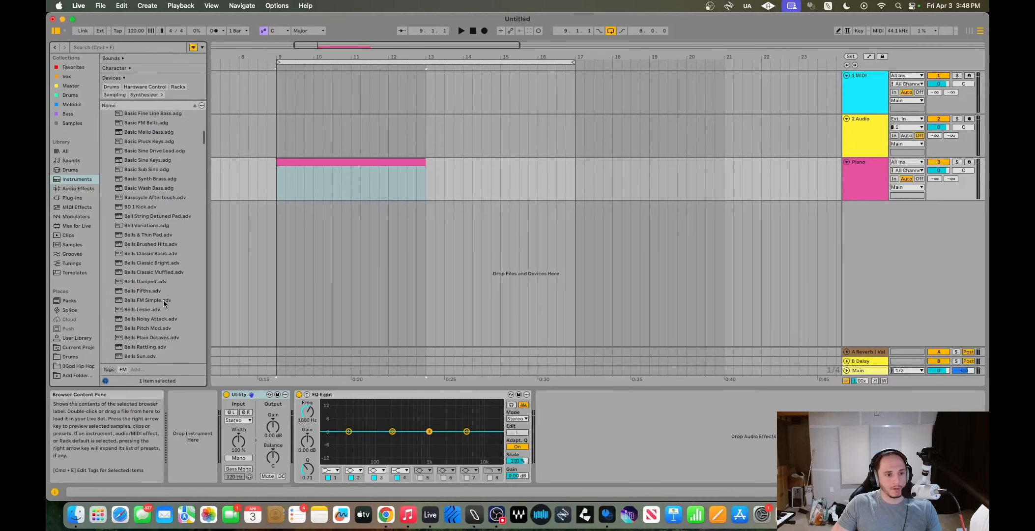
double_click(166, 252)
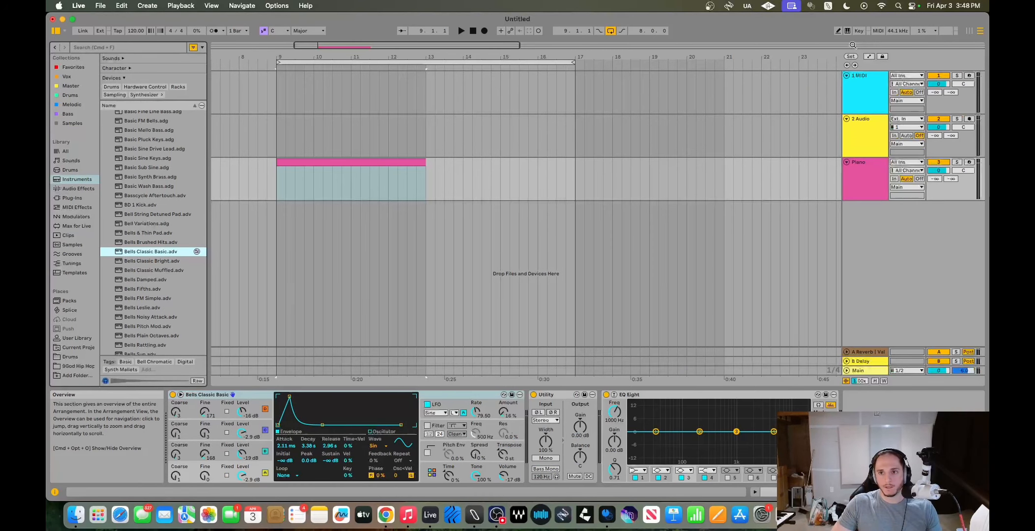
Arm the Piano track, play test notes with the computer MIDI keyboard at velocity 127, and disarm the track
key(v)
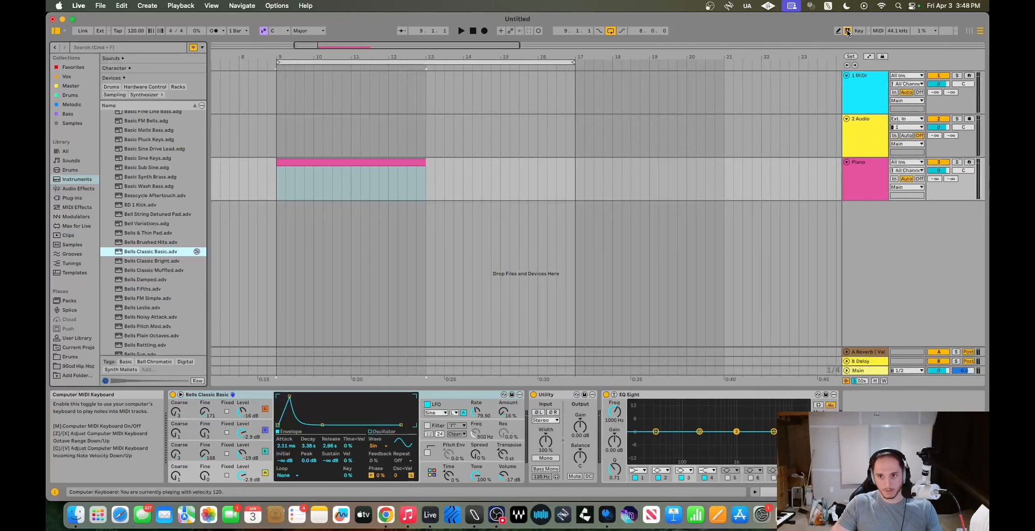
click(867, 165)
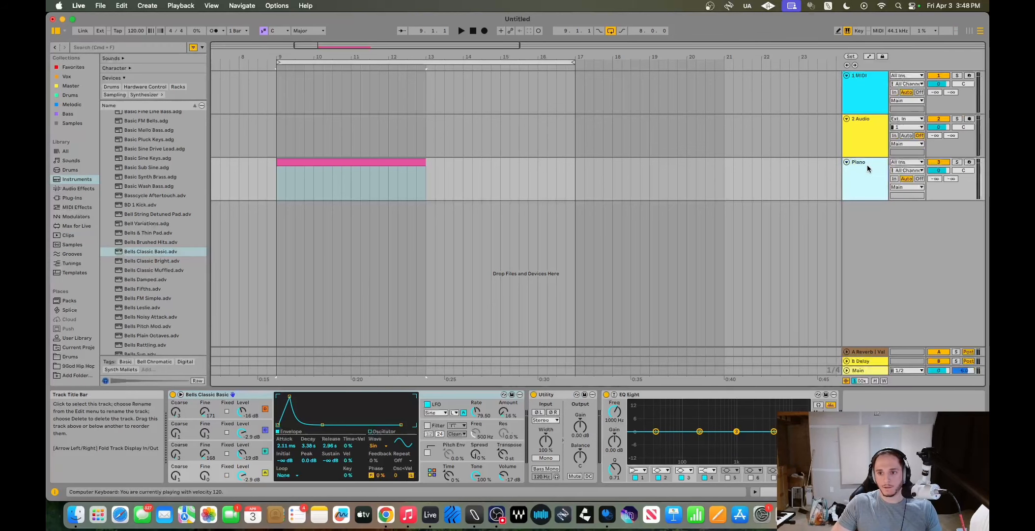
key(v)
click(971, 162)
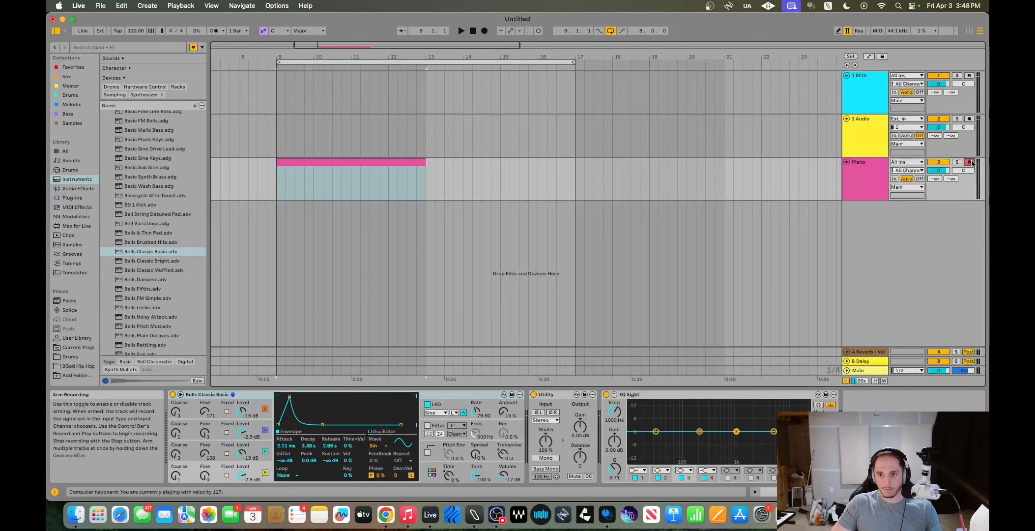
key(a)
key(a)
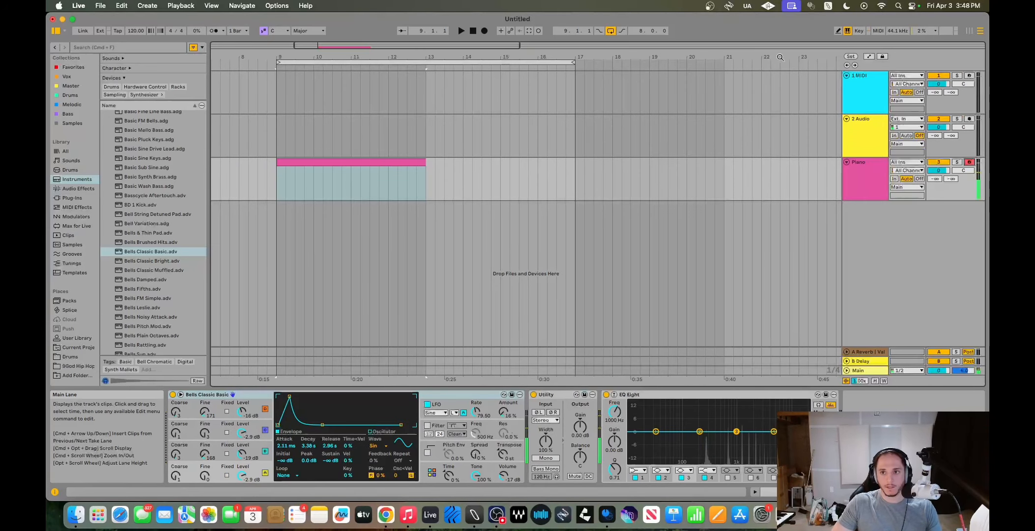
click(968, 162)
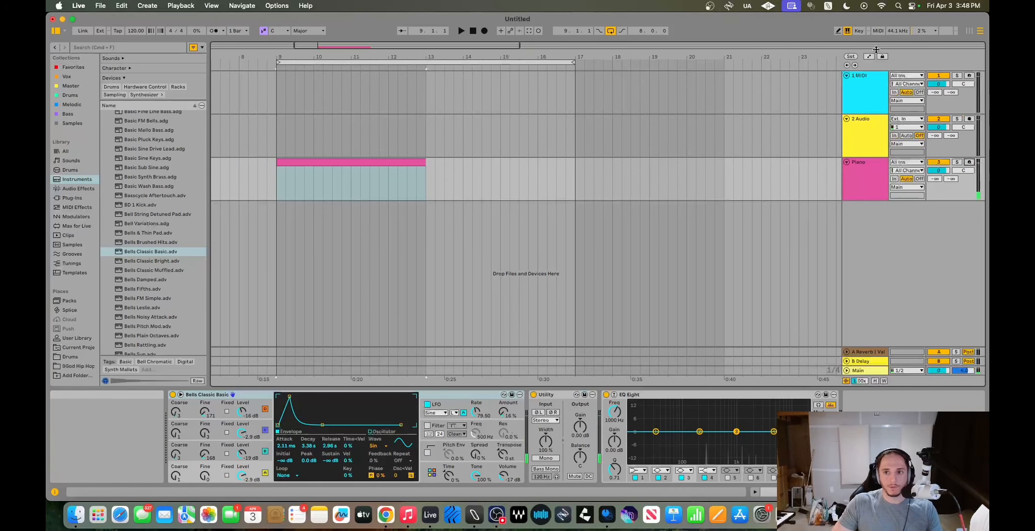
Open the Piano clip's note editor and turn on the metronome, checking the count by playing the empty clip
double_click(383, 160)
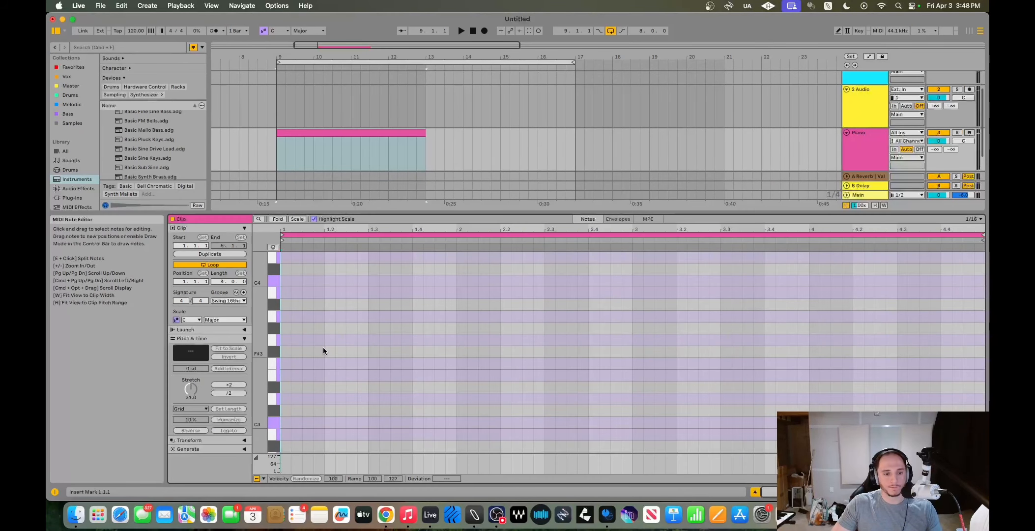
click(213, 31)
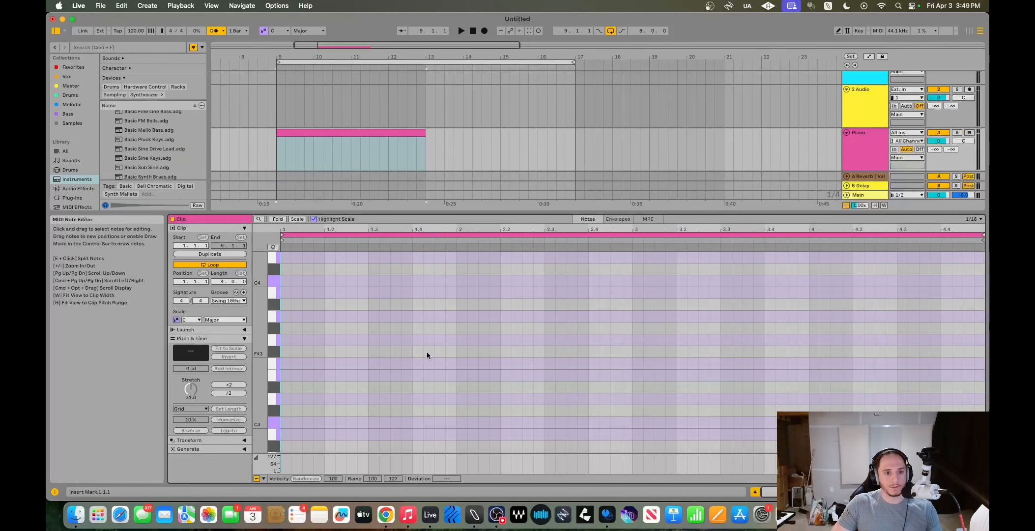
key(space)
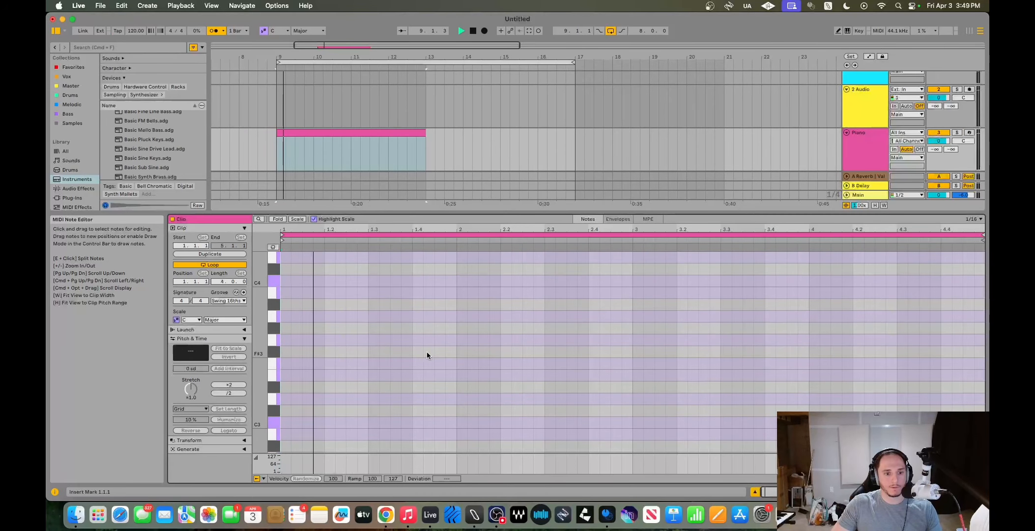
key(space)
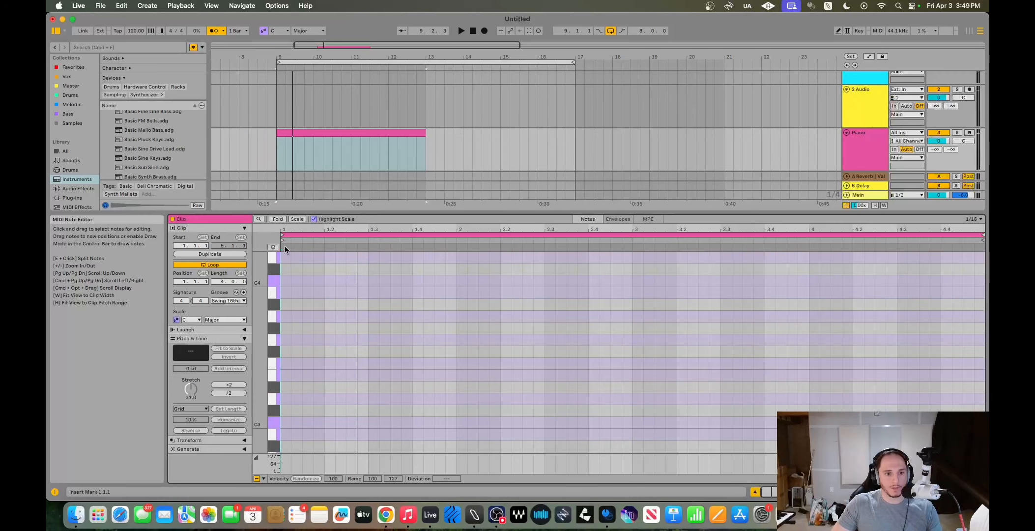
key(space)
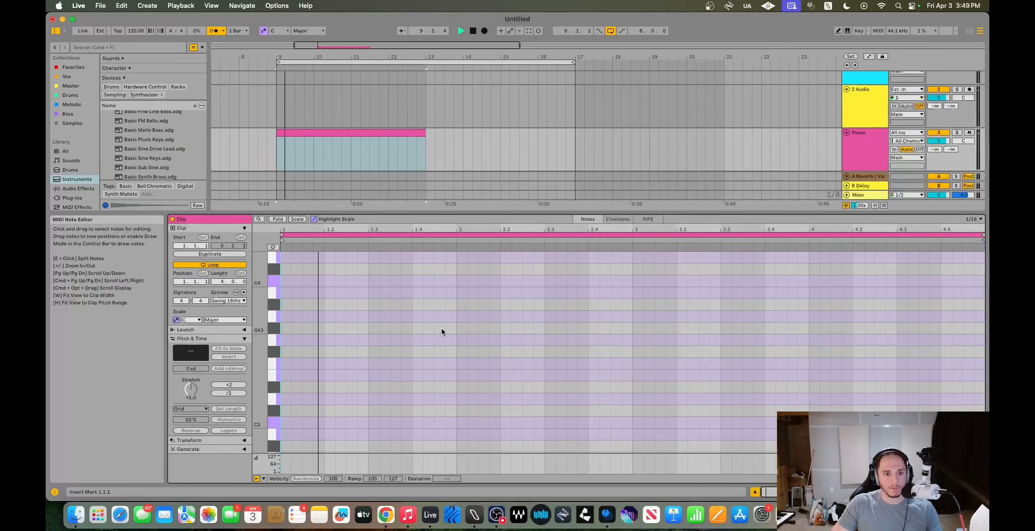
key(space)
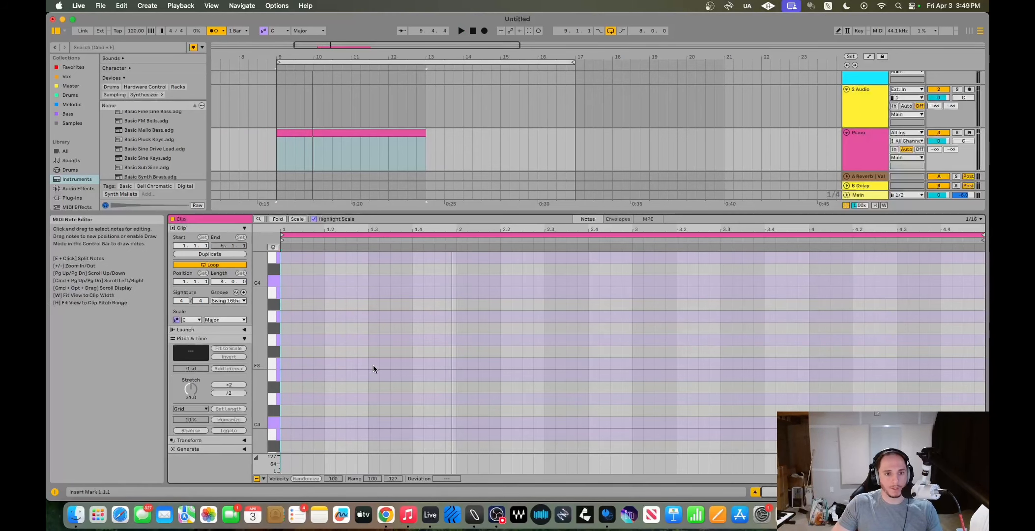
Add the notes C3 at 1.1, E3 at 1.2 and G3 at 1.3 to the Piano clip and play them back
double_click(283, 422)
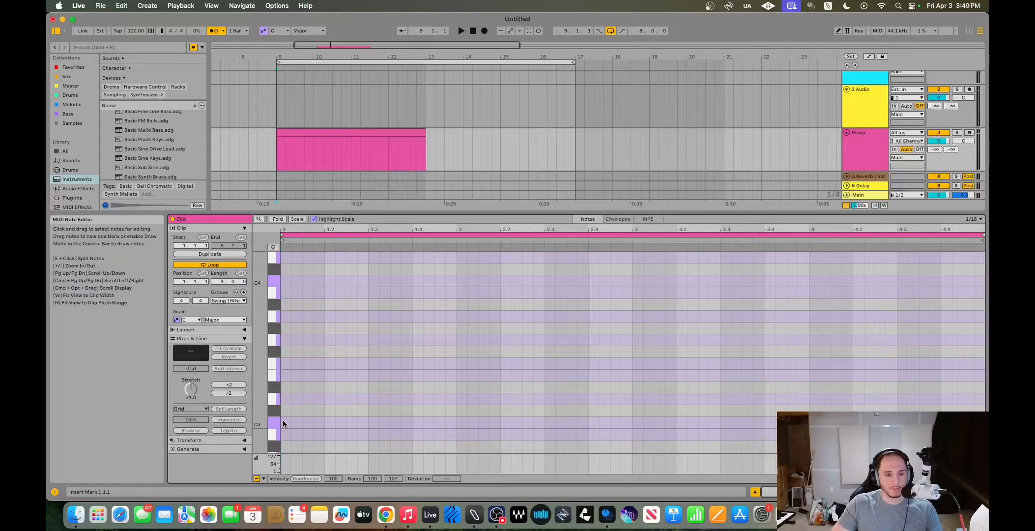
key(space)
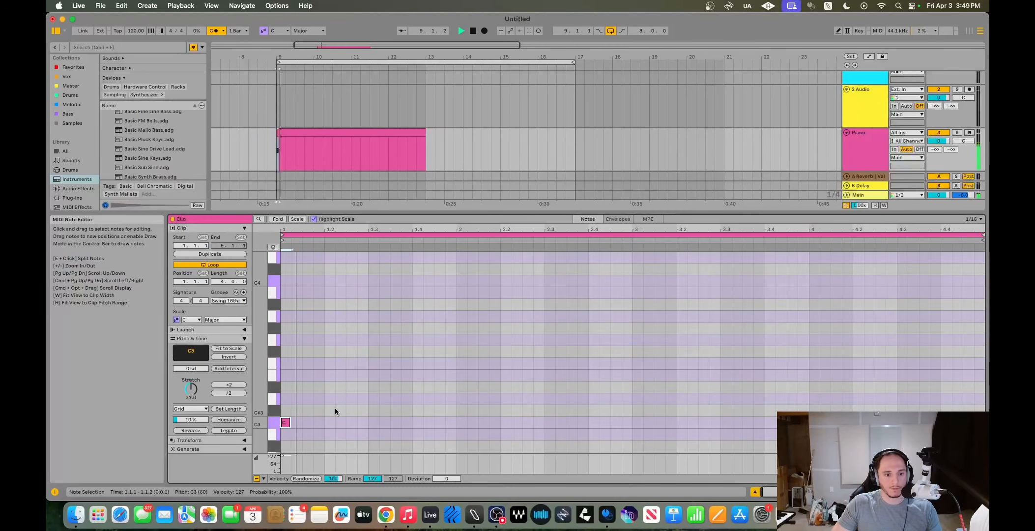
double_click(323, 374)
double_click(376, 340)
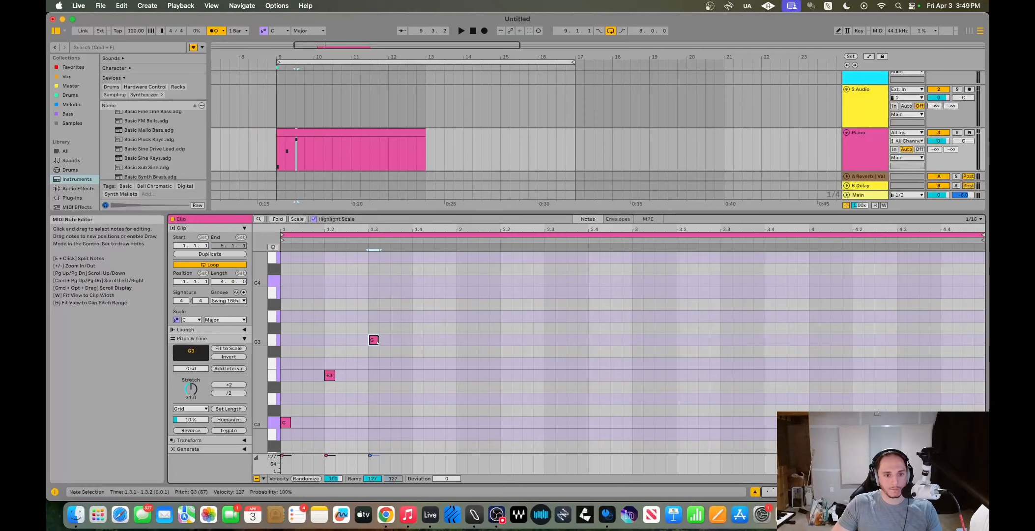
key(space)
key(space)
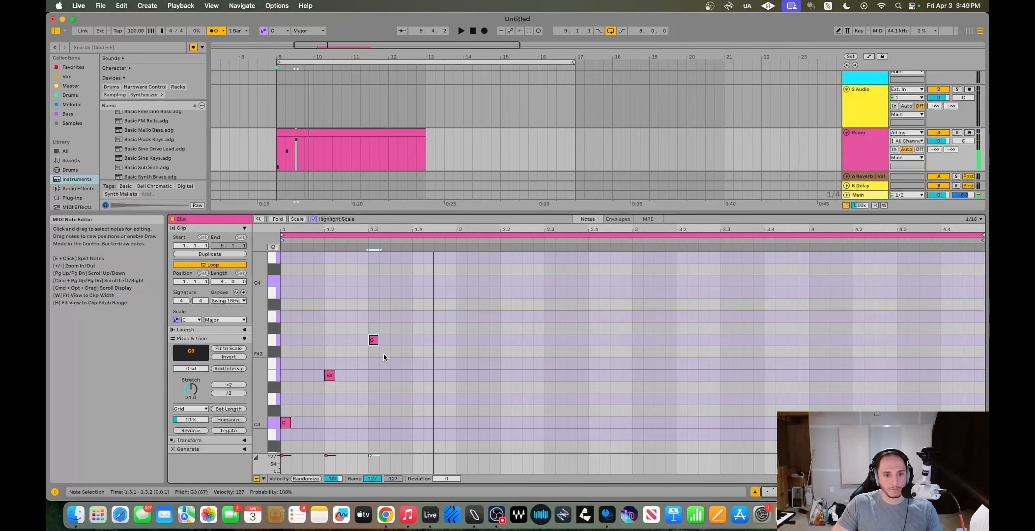
Move the E3 note to 1.2.3, add another E3 at 1.3.3, and play back the pattern
drag(330, 376, 352, 376)
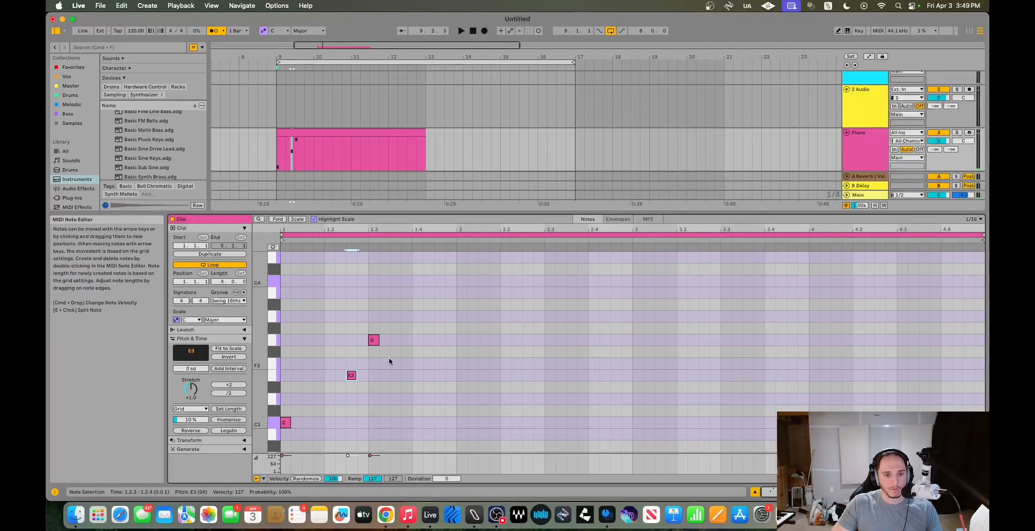
double_click(395, 375)
key(space)
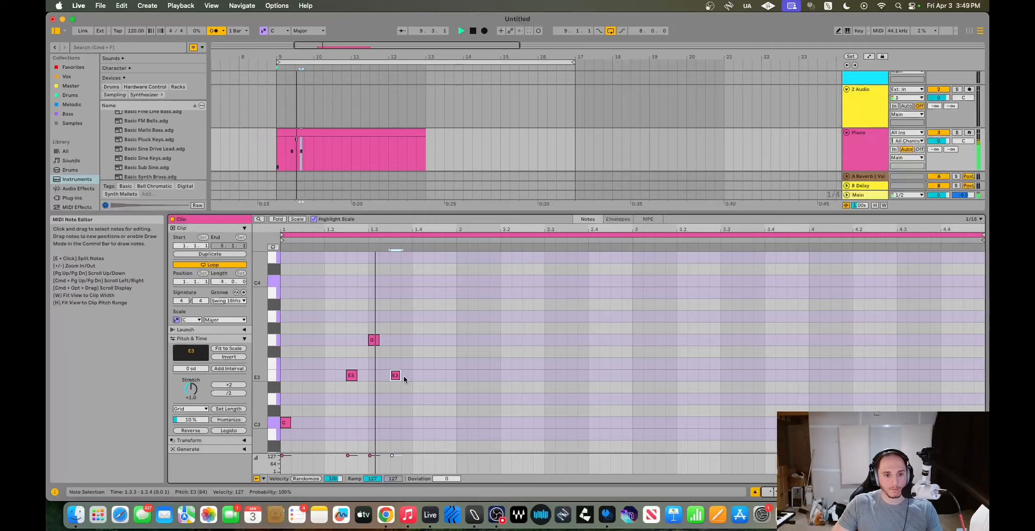
key(space)
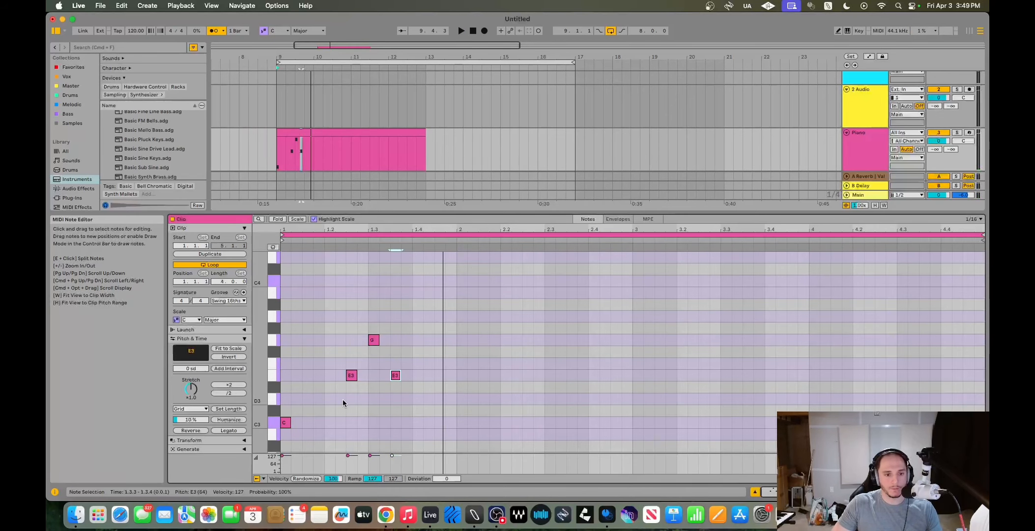
Add a C3 note at 1.1.4 and lower the G3 note at 1.3 to D3, playing back each change
double_click(318, 421)
key(space)
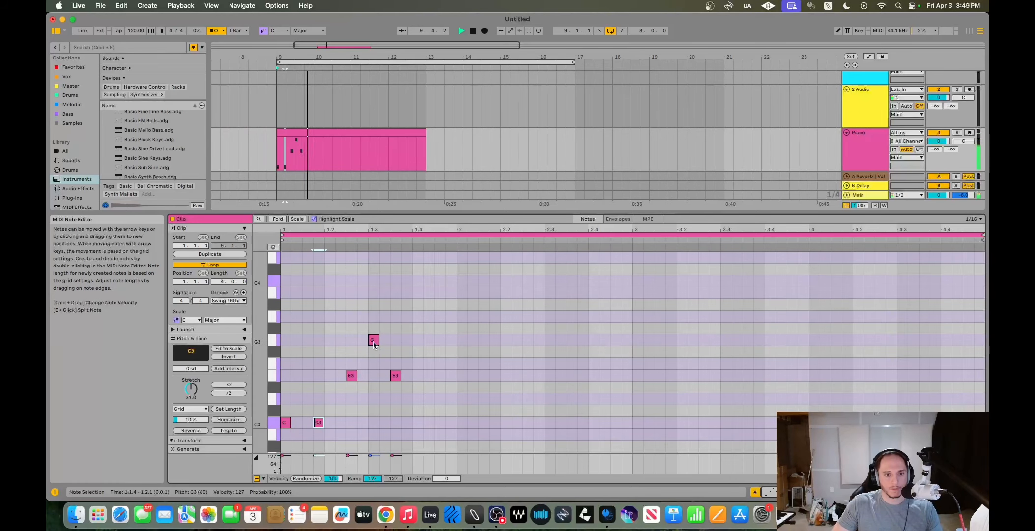
key(space)
drag(373, 340, 371, 394)
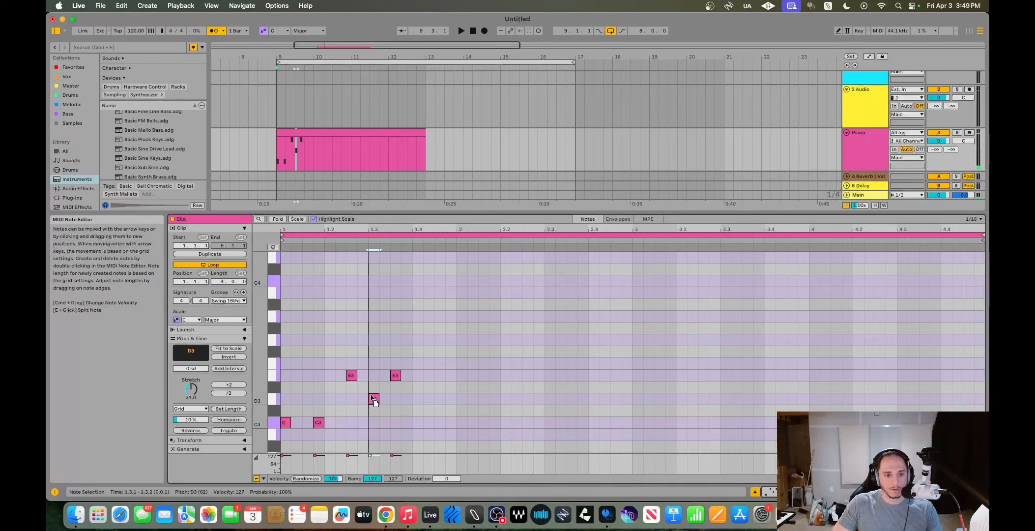
key(space)
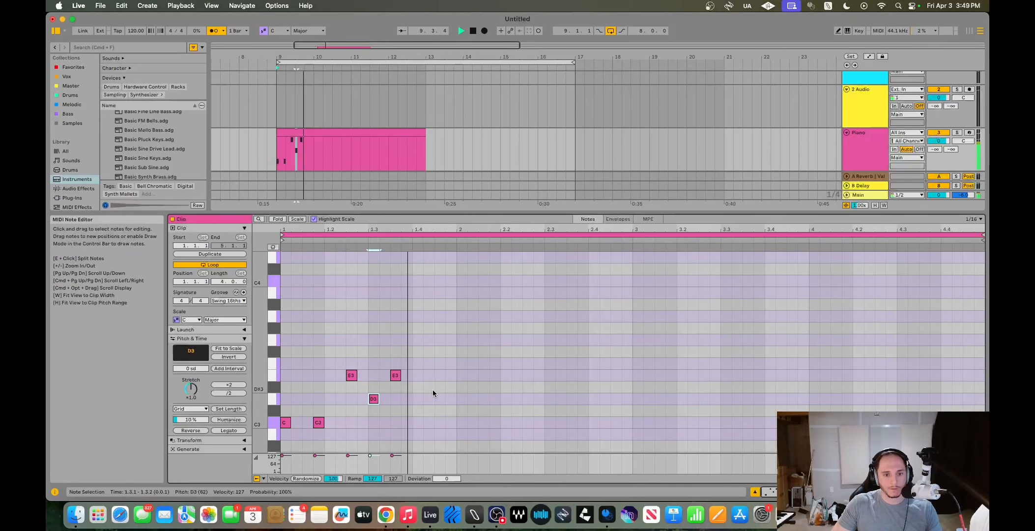
key(space)
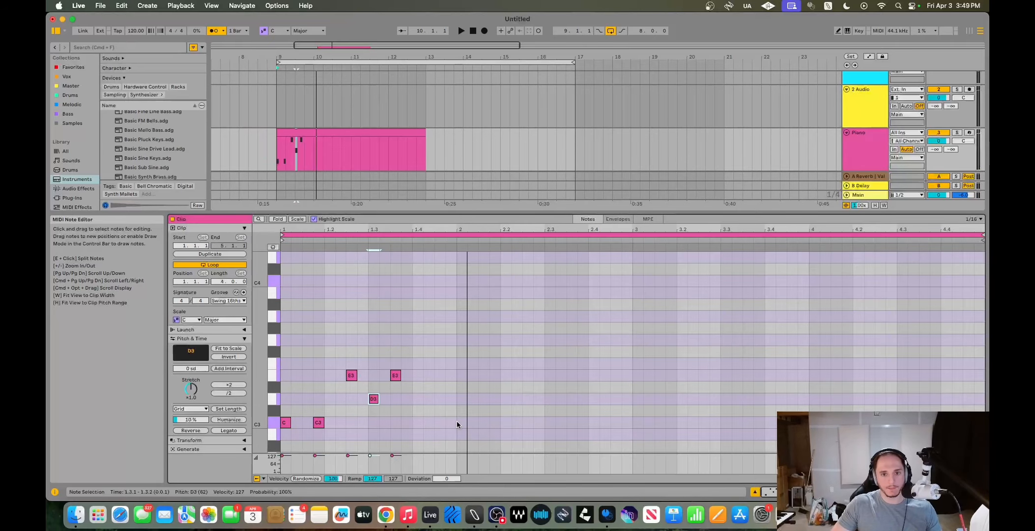
Duplicate the full first bar of notes into bar 2 and undo the duplication
click(457, 421)
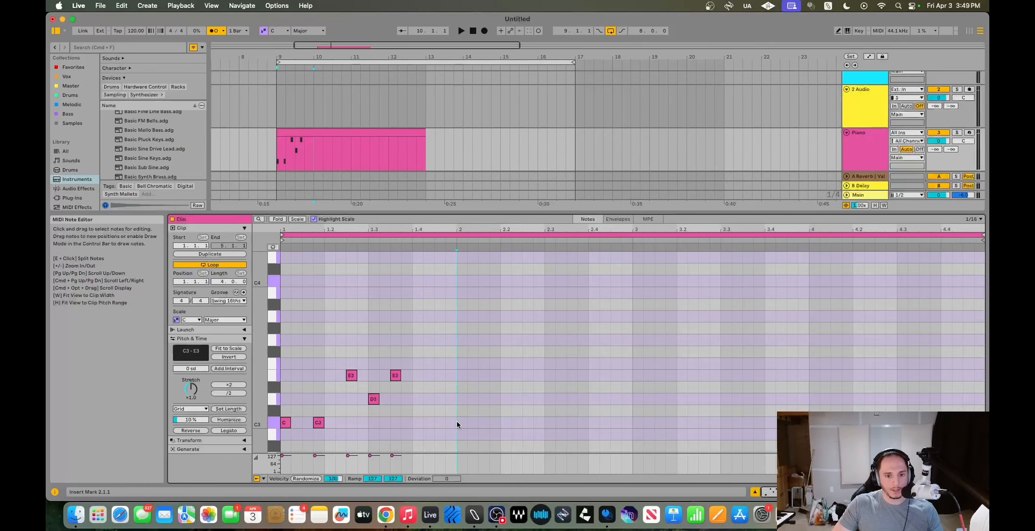
drag(456, 421, 285, 357)
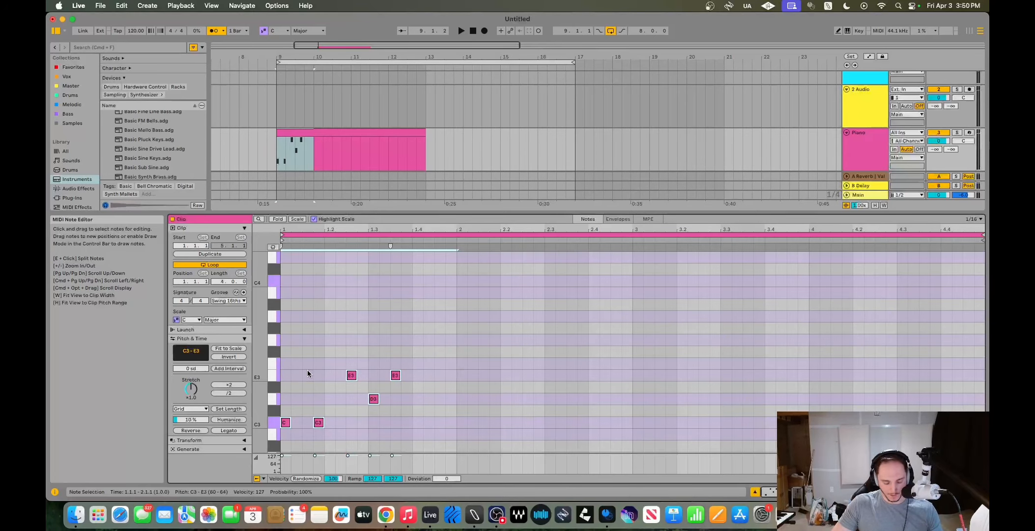
key(super+d)
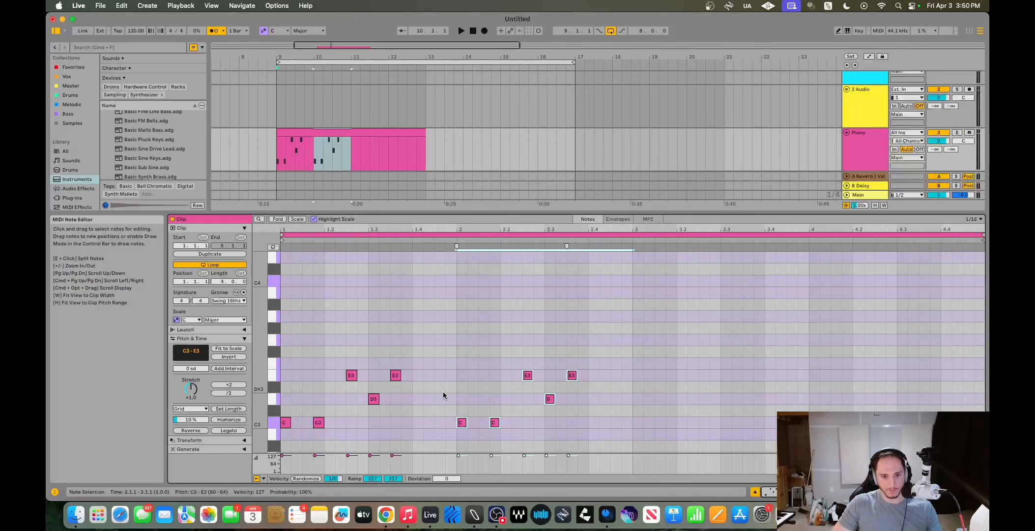
key(super+z)
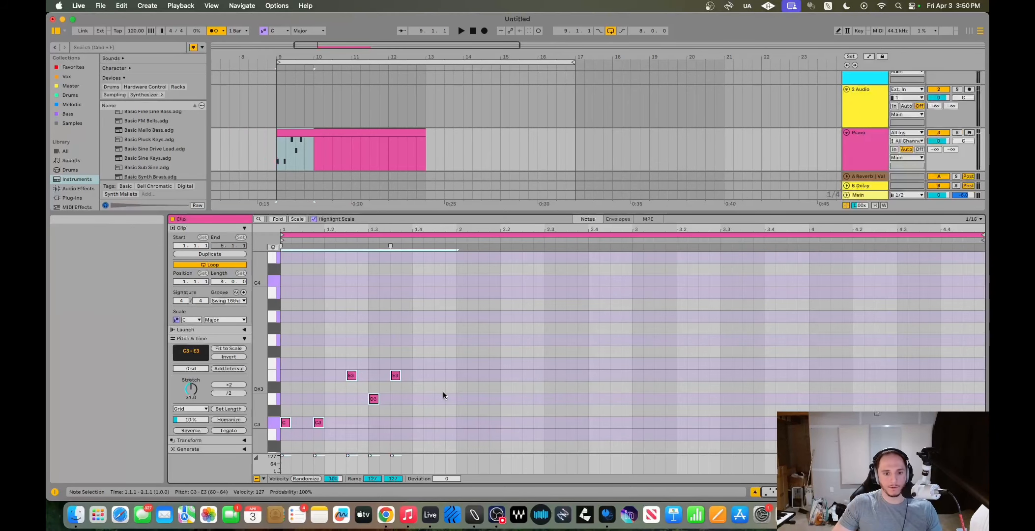
Duplicate the five notes with a selection ending right after the last note, and undo that duplication
click(417, 419)
drag(284, 435, 393, 352)
key(super+d)
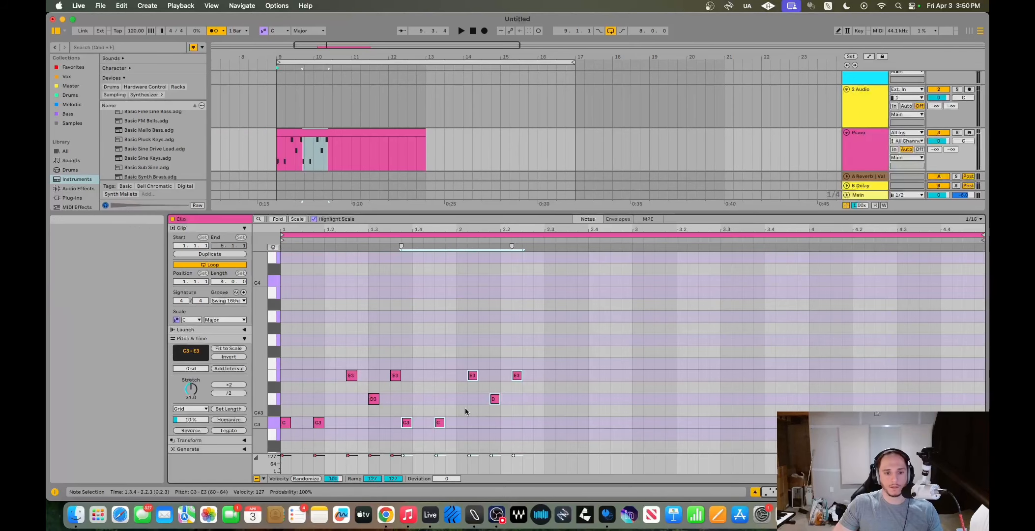
key(super+z)
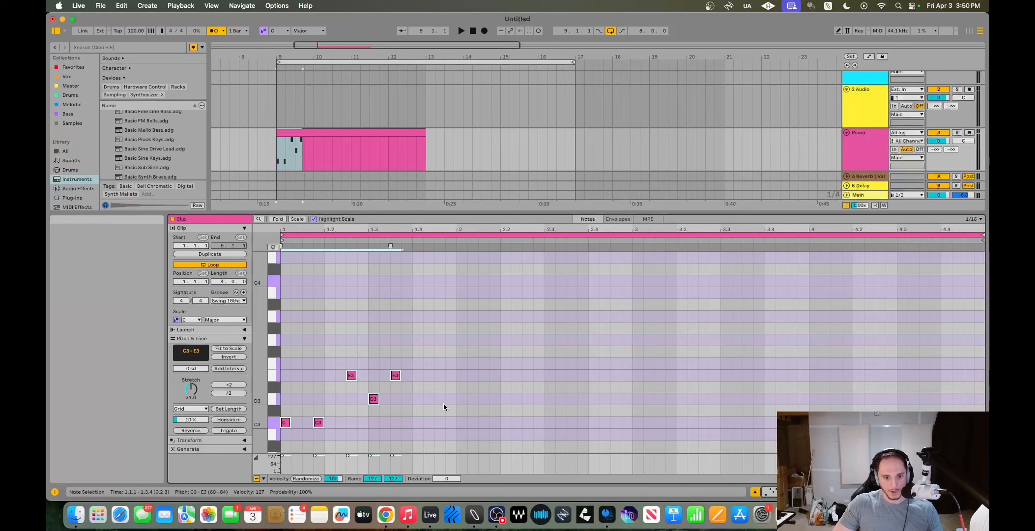
Duplicate the full first bar of notes into bar 2 and move the copy's last note to C3 at 2.4 during playback
mouse_move(457, 425)
mouse_down()
mouse_move(284, 420)
mouse_move(288, 366)
mouse_up()
key(super+d)
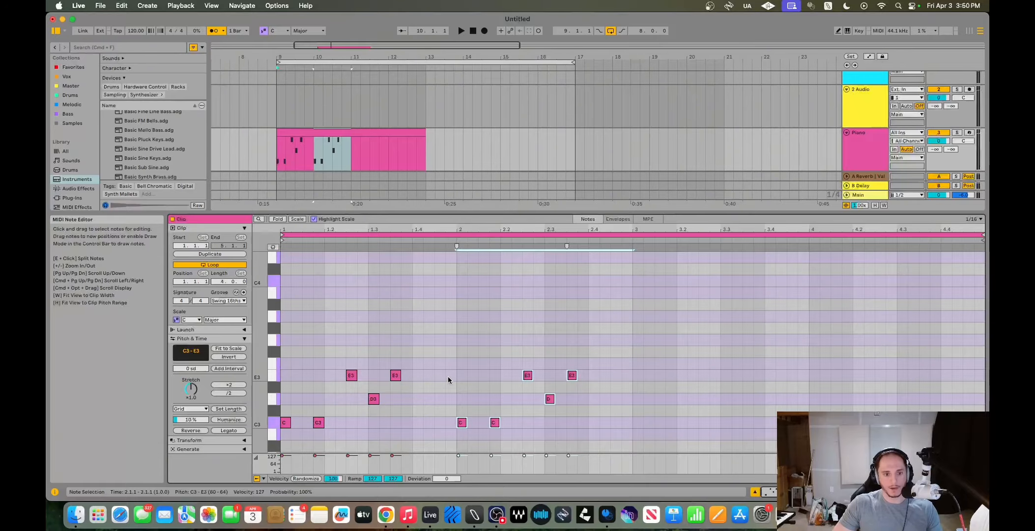
key(space)
click(620, 405)
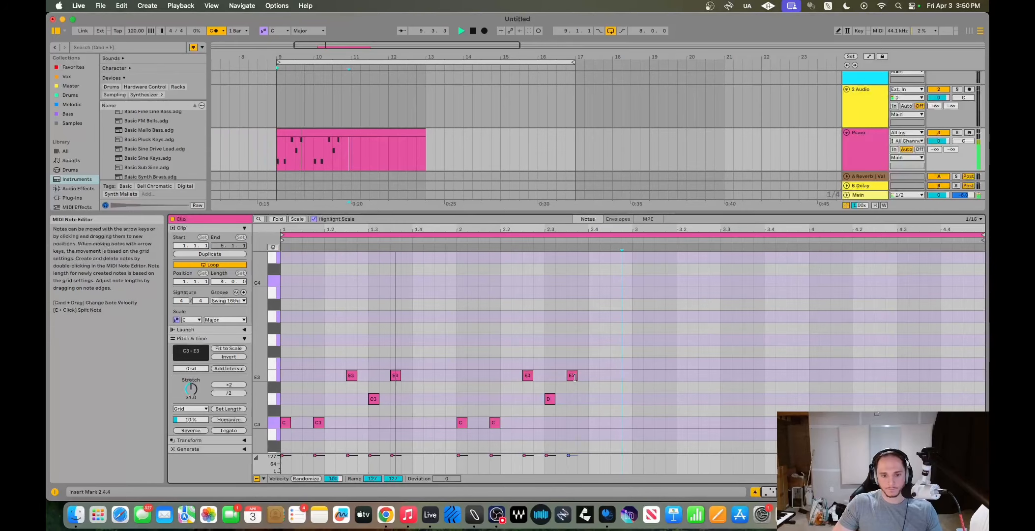
drag(572, 376, 598, 421)
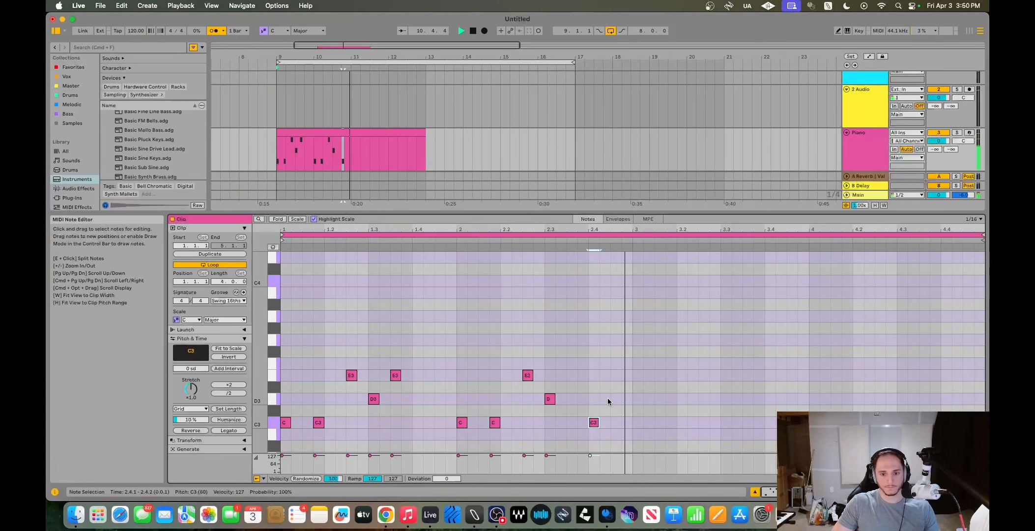
key(space)
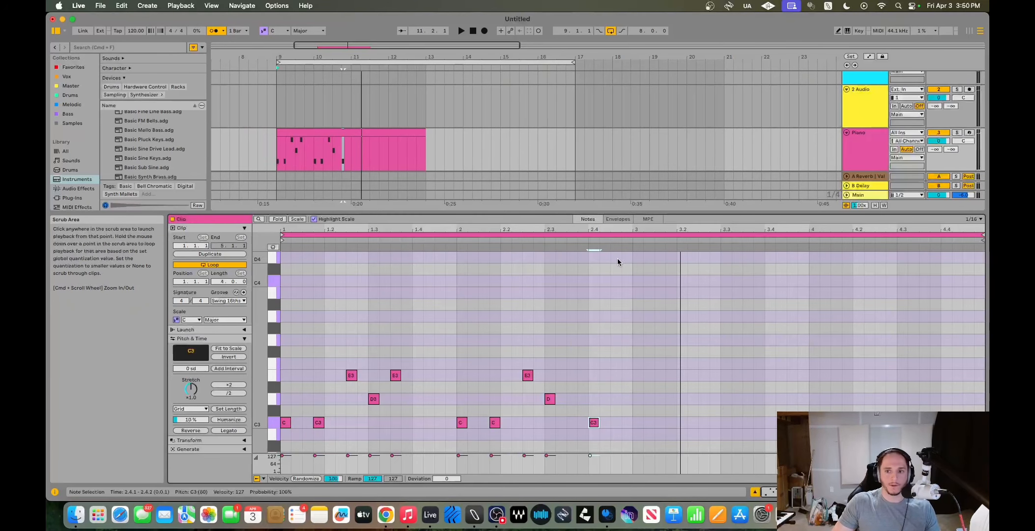
Shorten the Piano clip to 2 bars, ending at bar 11, and reopen its note editor
click(420, 132)
drag(420, 132, 345, 131)
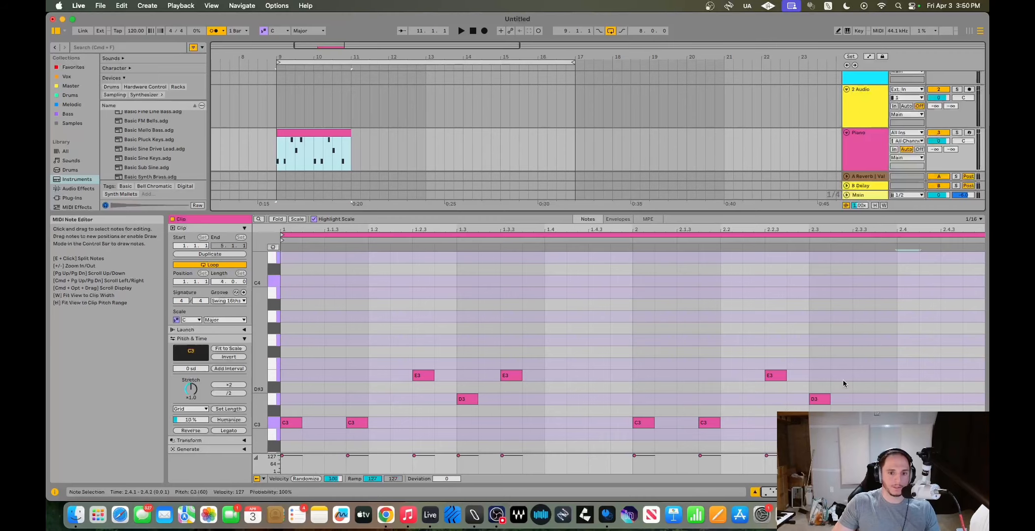
click(371, 147)
click(334, 132)
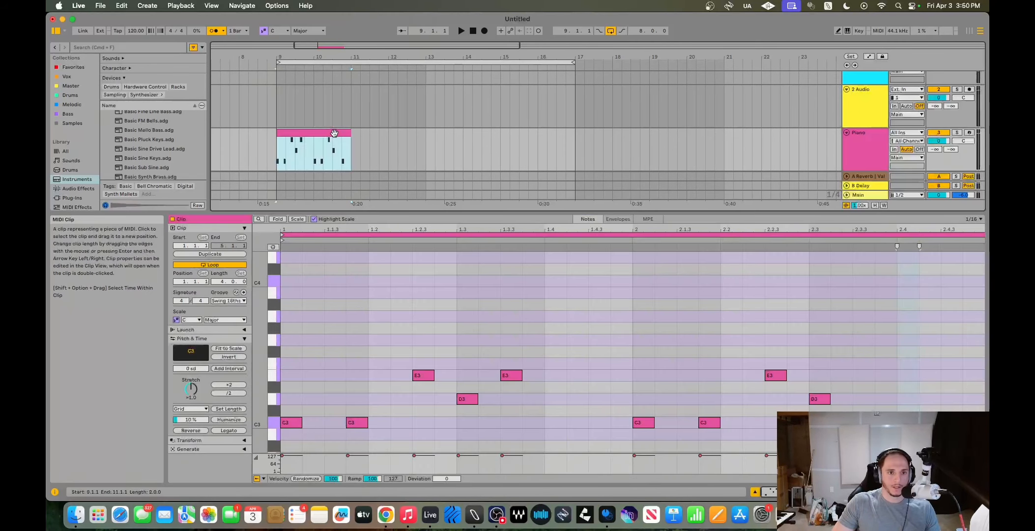
double_click(334, 133)
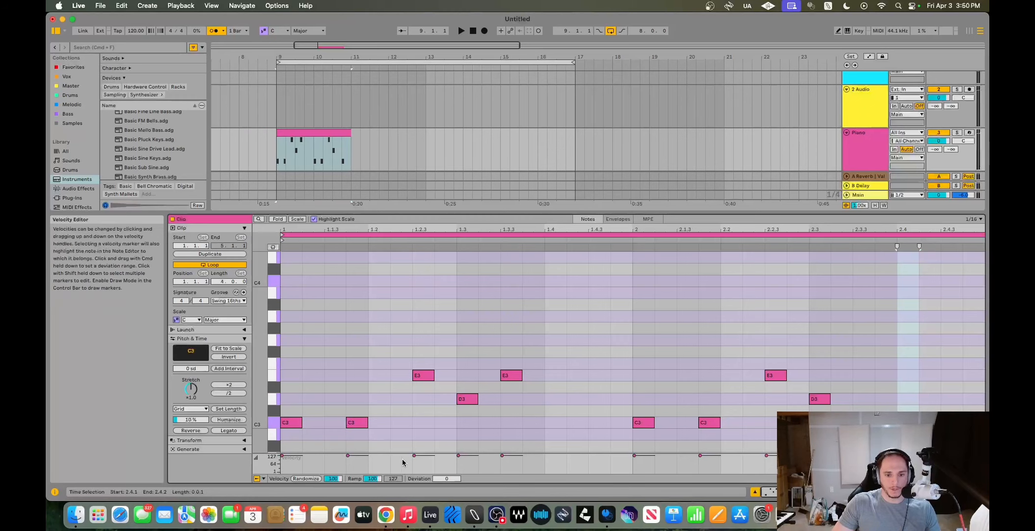
Look at the lane options of the velocity editor and show the Piano track's devices instead of its notes
right_click(259, 468)
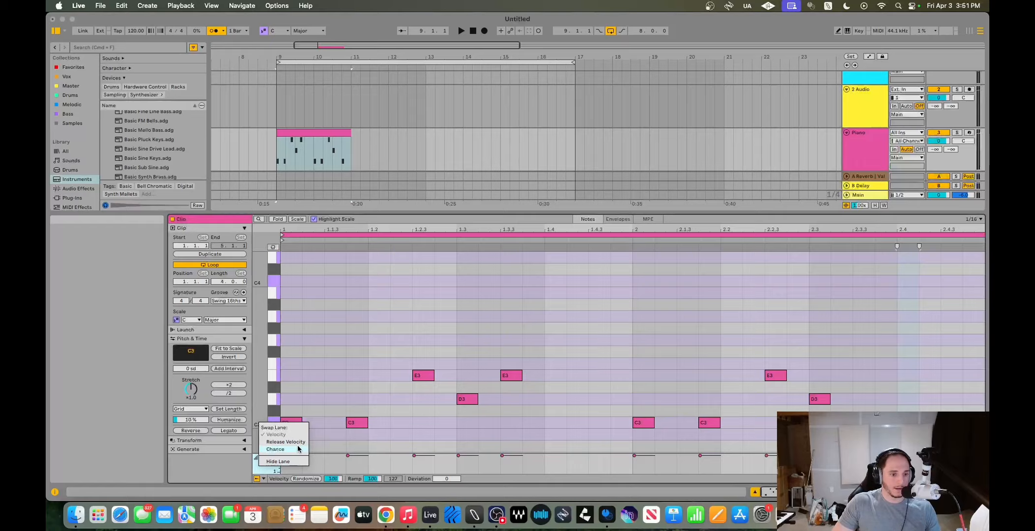
click(492, 462)
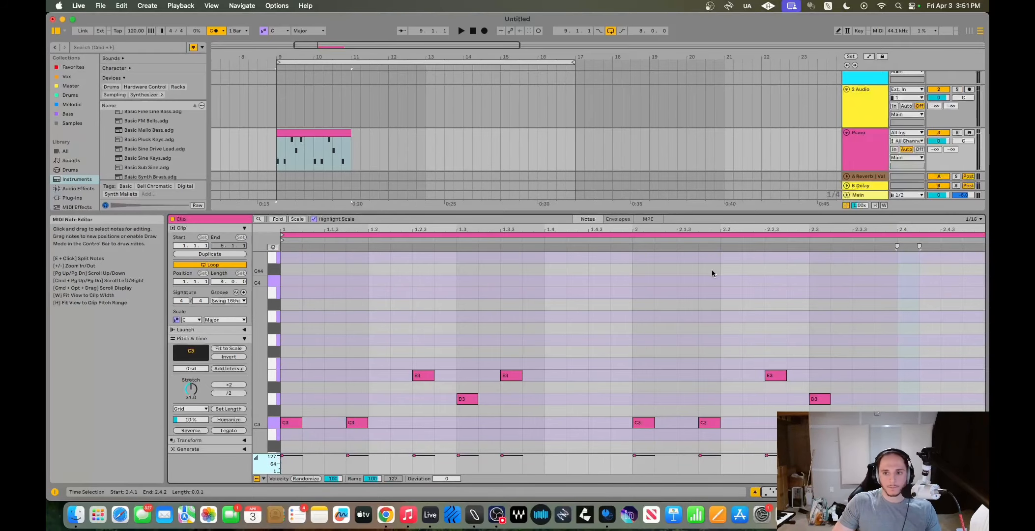
key(shift+Tab)
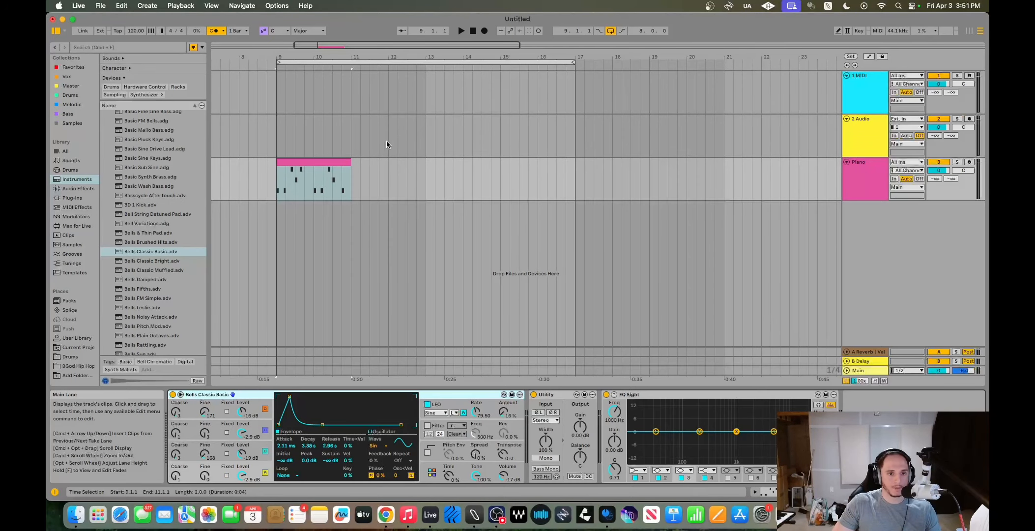
Duplicate the 2-bar Piano clip three times so the melody runs from bar 9 to bar 17, and play it from bar 9
click(315, 160)
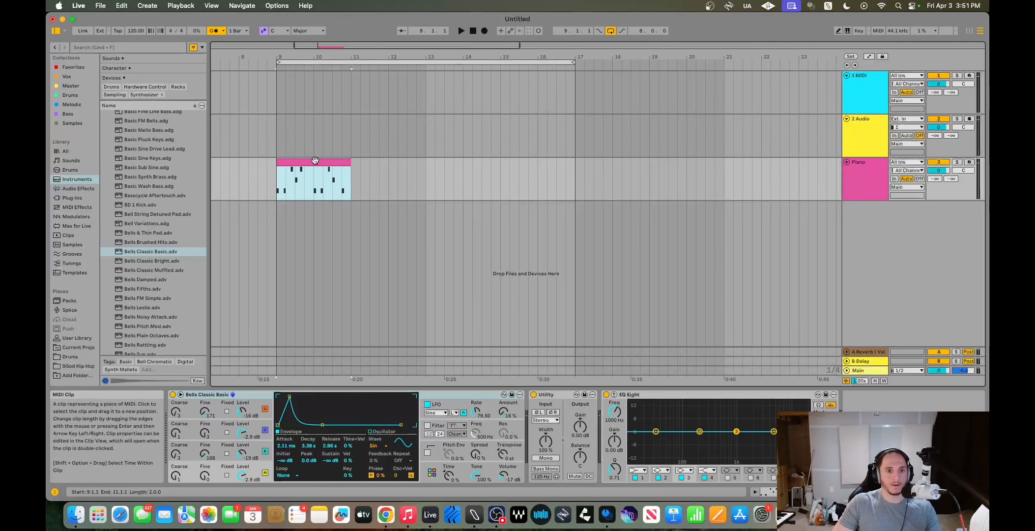
key(super+d)
key(super+d)
key(super+d)
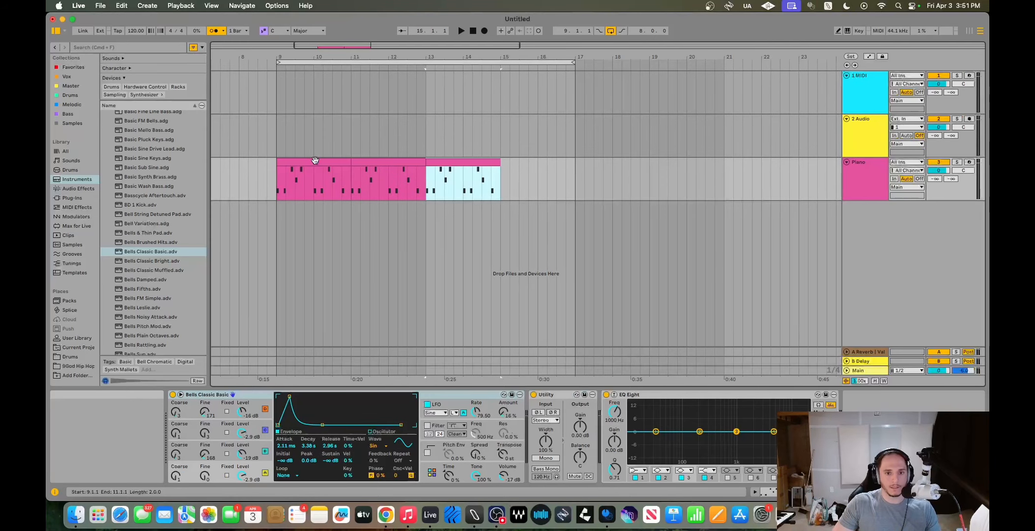
click(278, 182)
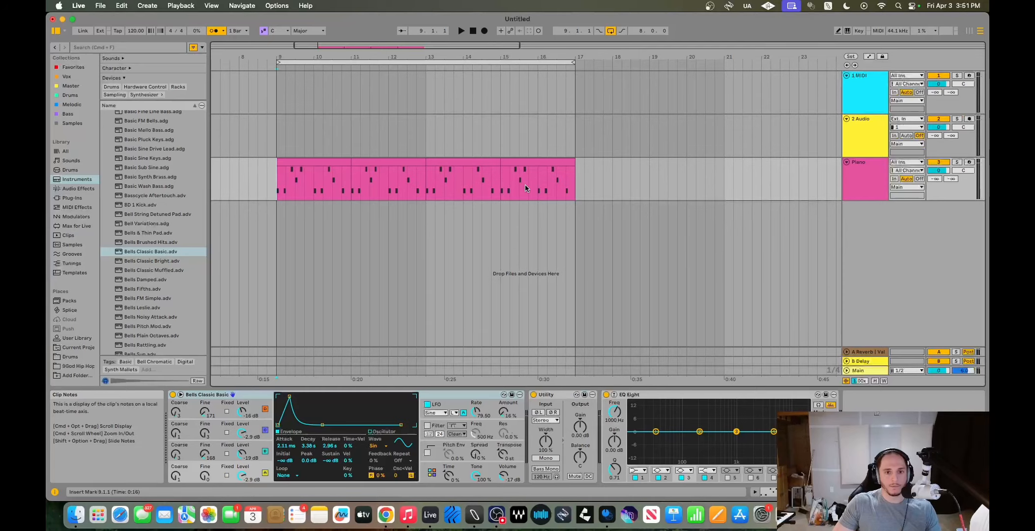
key(space)
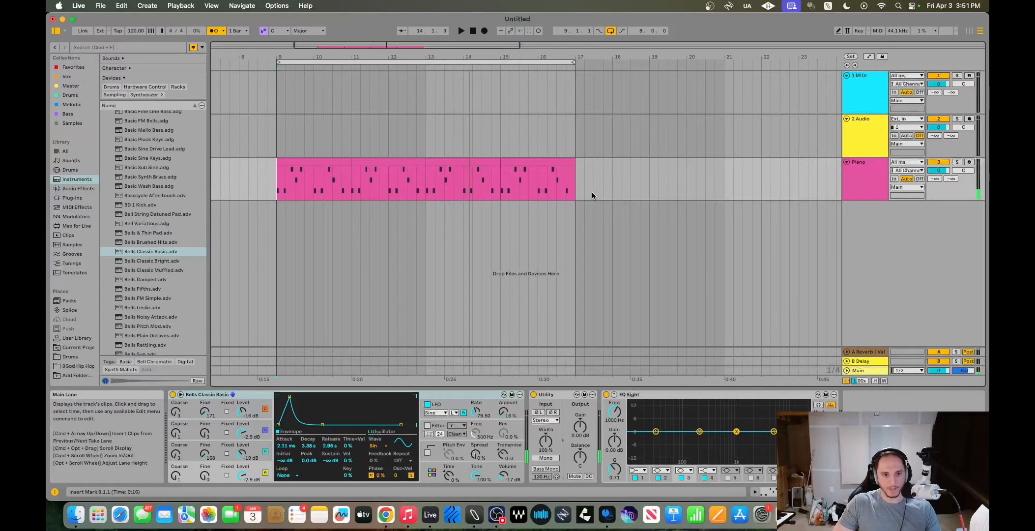
Lower the Utility output gain on the Piano track to -2.22 dB while monitoring its level in Session View, and return to the arrangement
key(Tab)
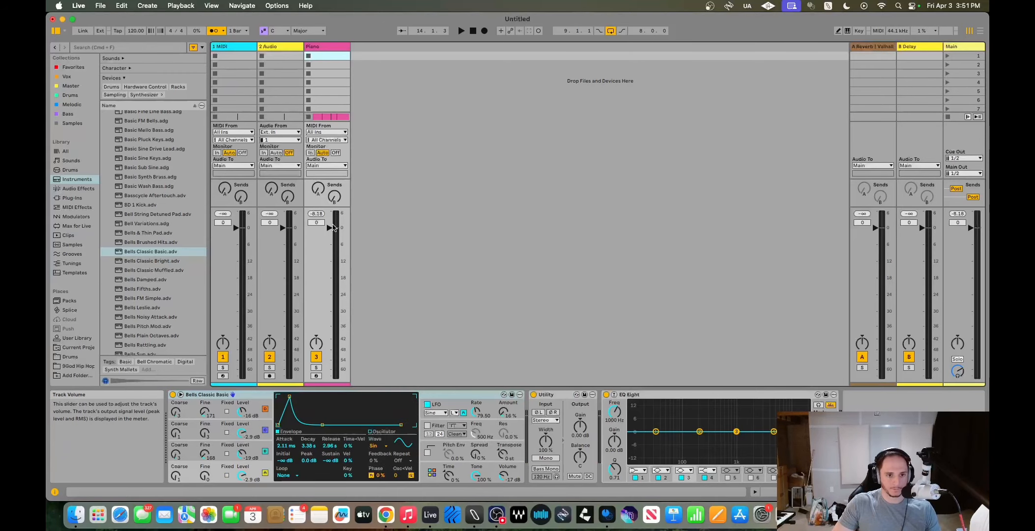
key(Tab)
key(space)
key(Tab)
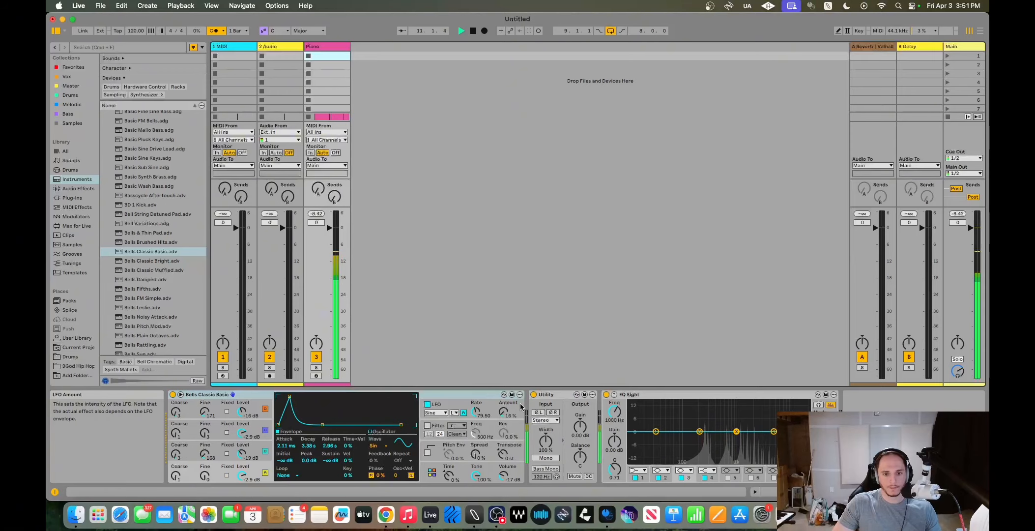
drag(580, 425, 580, 433)
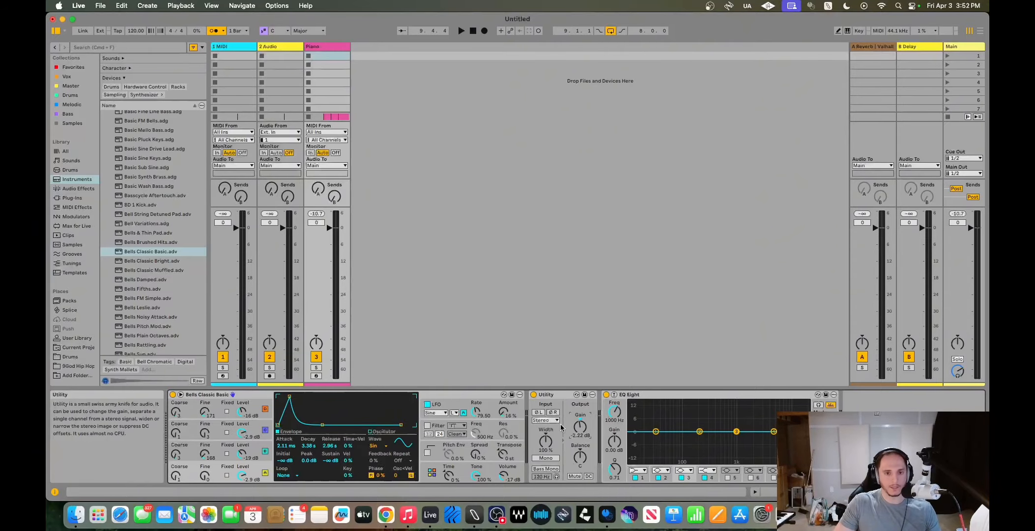
key(Tab)
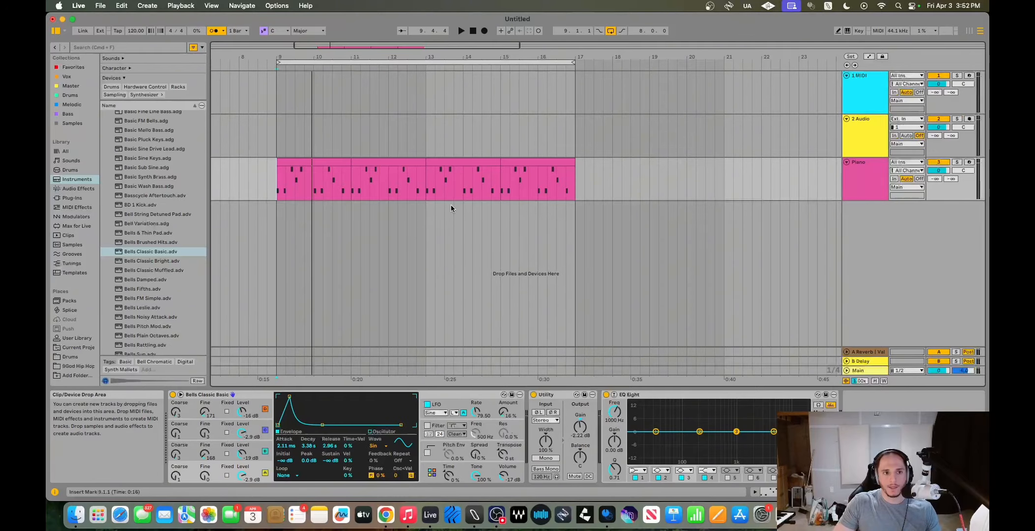
key(space)
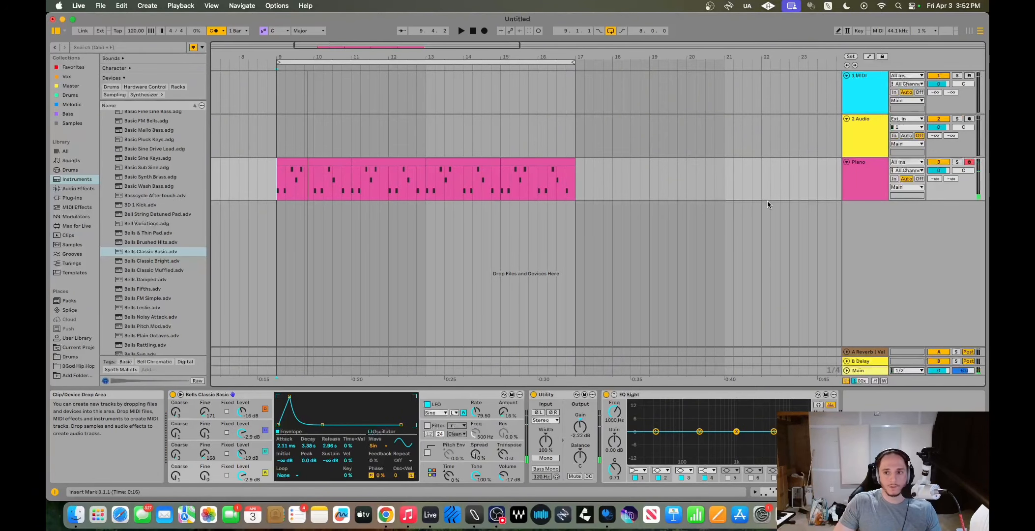
Reorder the tracks so the audio track sits below Piano, and add another audio track beneath it
click(866, 141)
drag(866, 192, 863, 188)
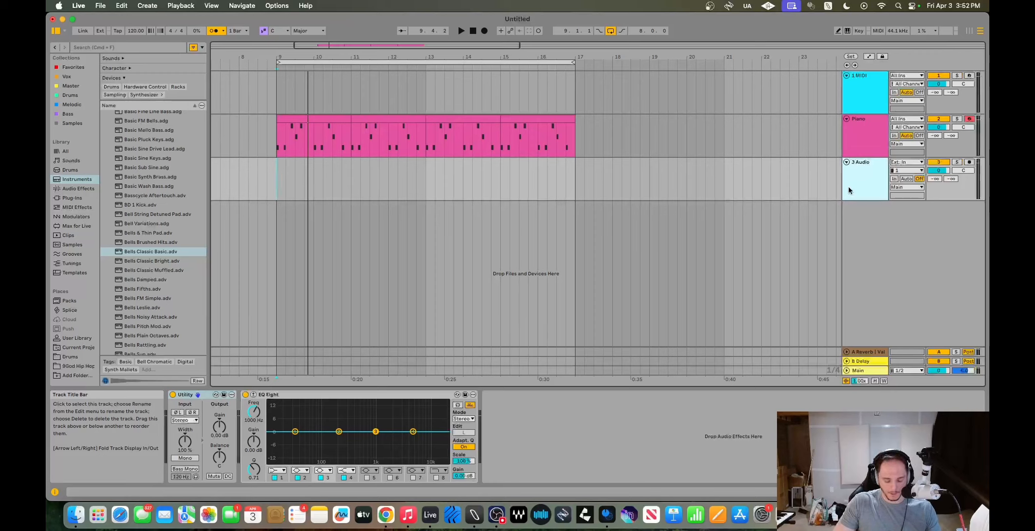
key(super+t)
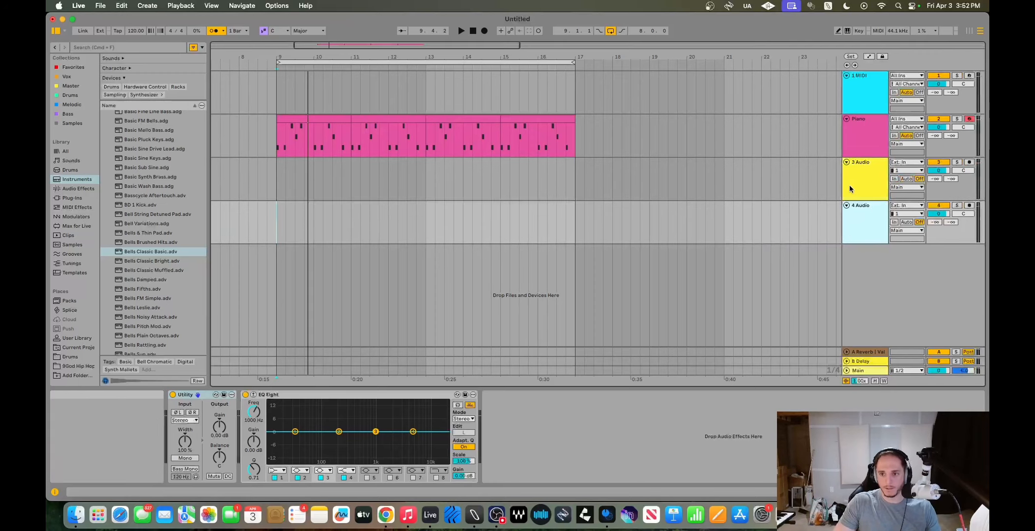
Rename the audio track directly below Piano as Kick
key(super+r)
text(Kick)
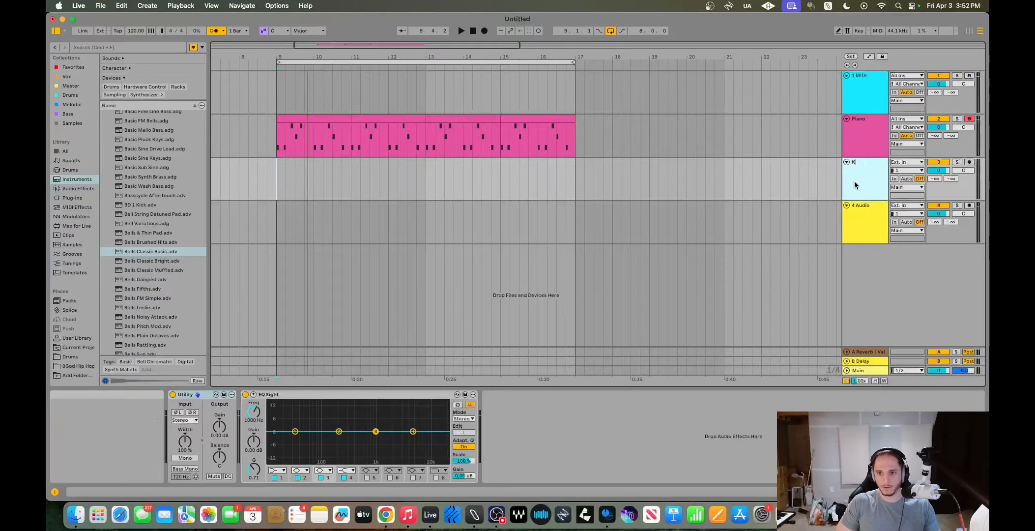
key(Return)
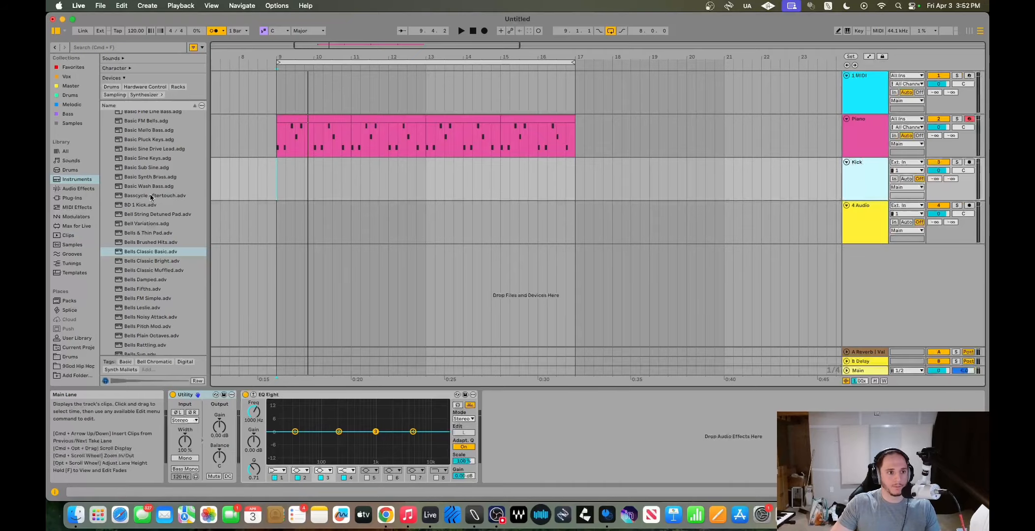
Audition presets in the browser's Sounds category, including 808 Selector Rack and 808 Slapping
click(68, 160)
click(152, 197)
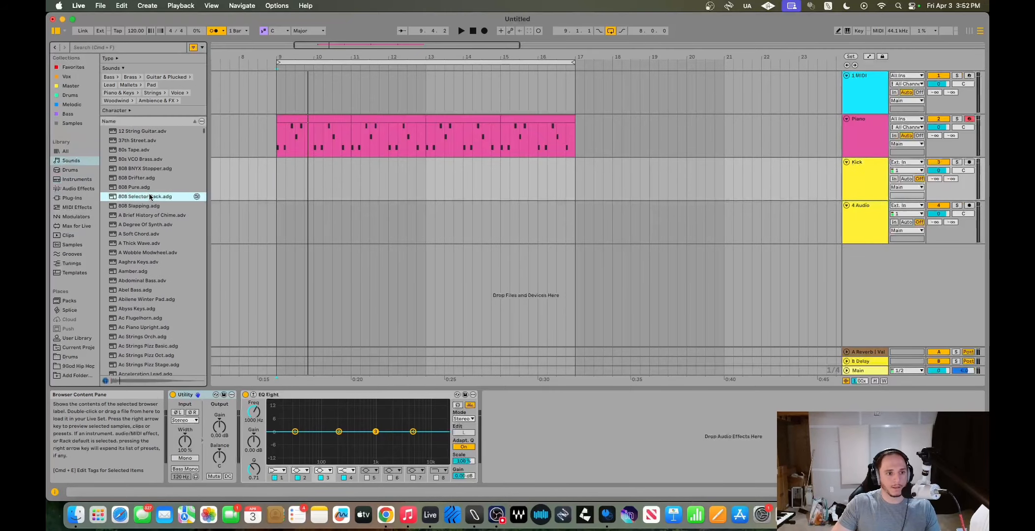
scroll(158, 202, down, 1)
scroll(162, 196, up, 2)
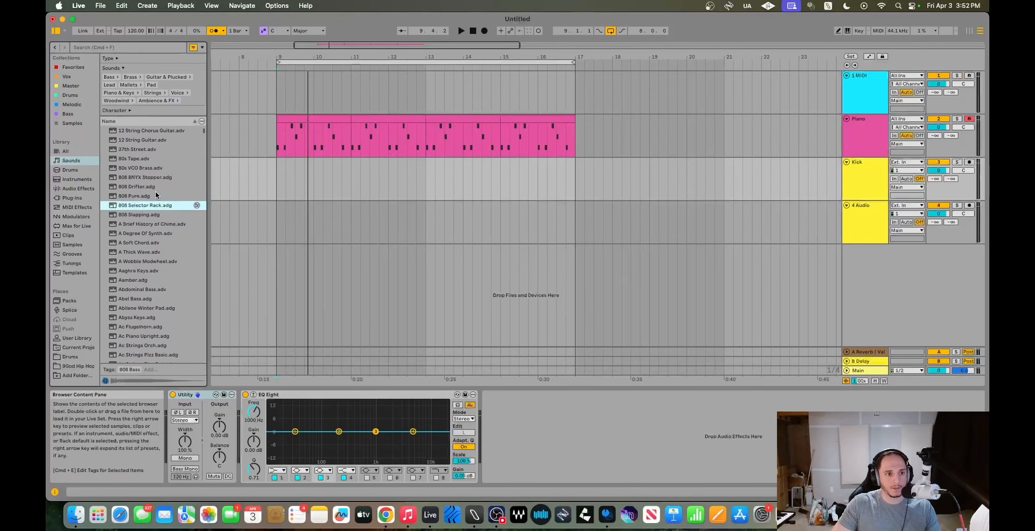
click(146, 168)
click(146, 158)
click(164, 215)
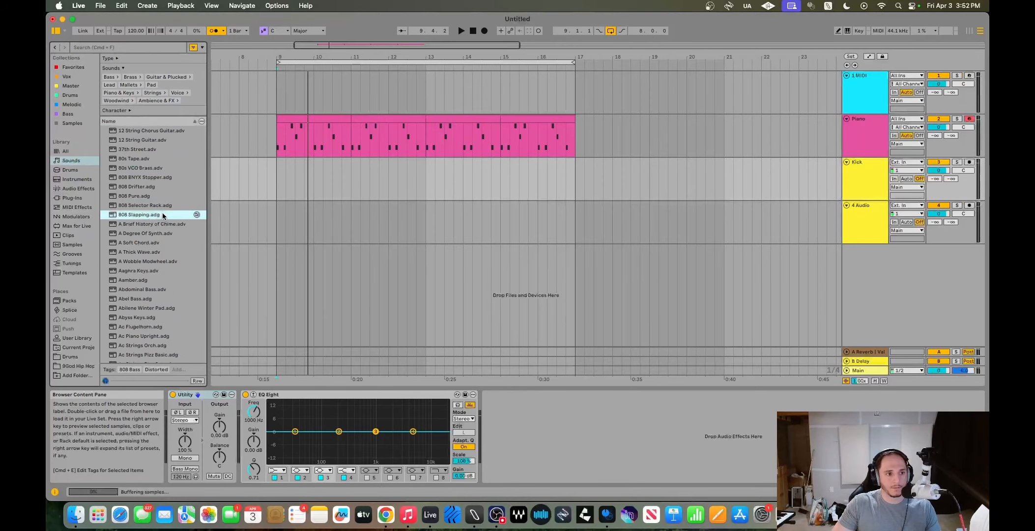
Browse the library's Drums category for a kick, auditioning 626 and 808 one-shot samples along the way
click(70, 169)
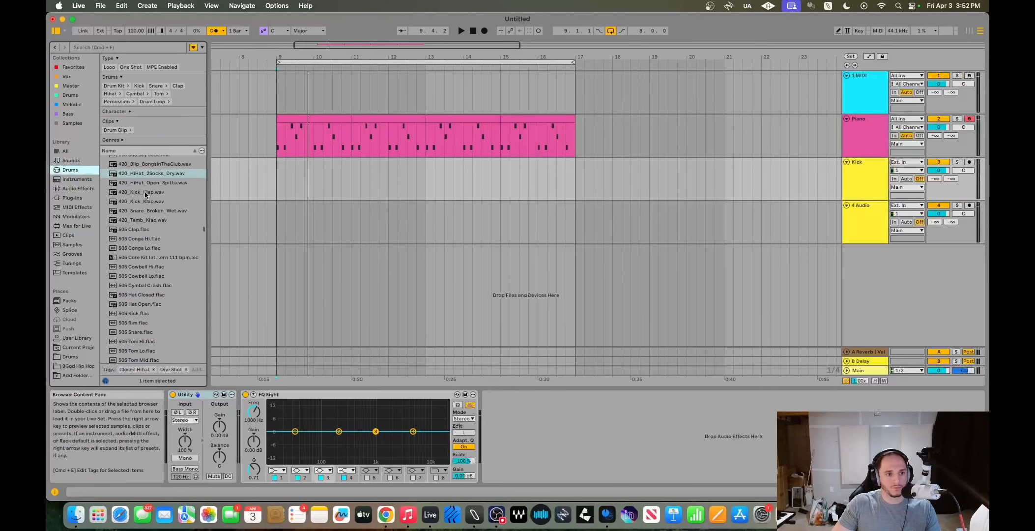
scroll(154, 246, down, 10)
click(158, 261)
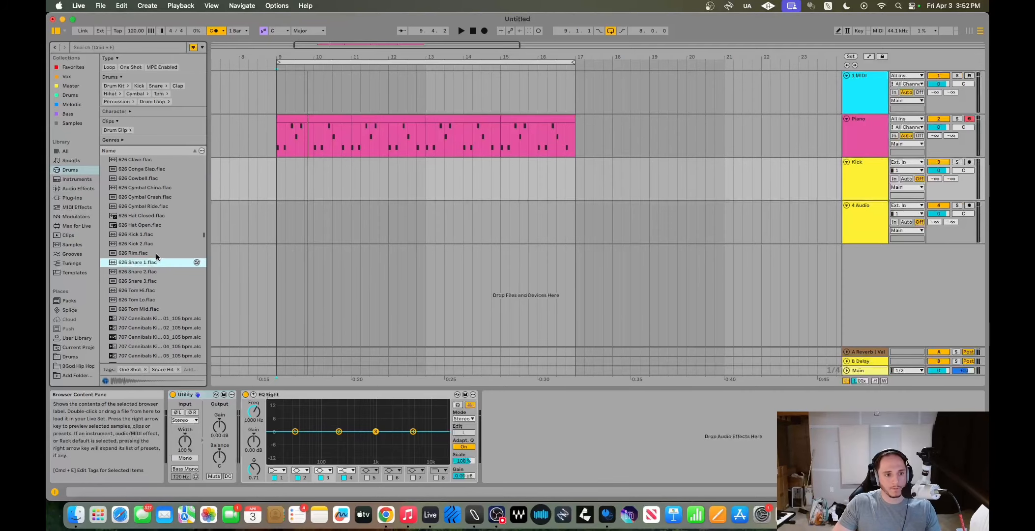
click(152, 243)
click(149, 235)
scroll(150, 236, down, 15)
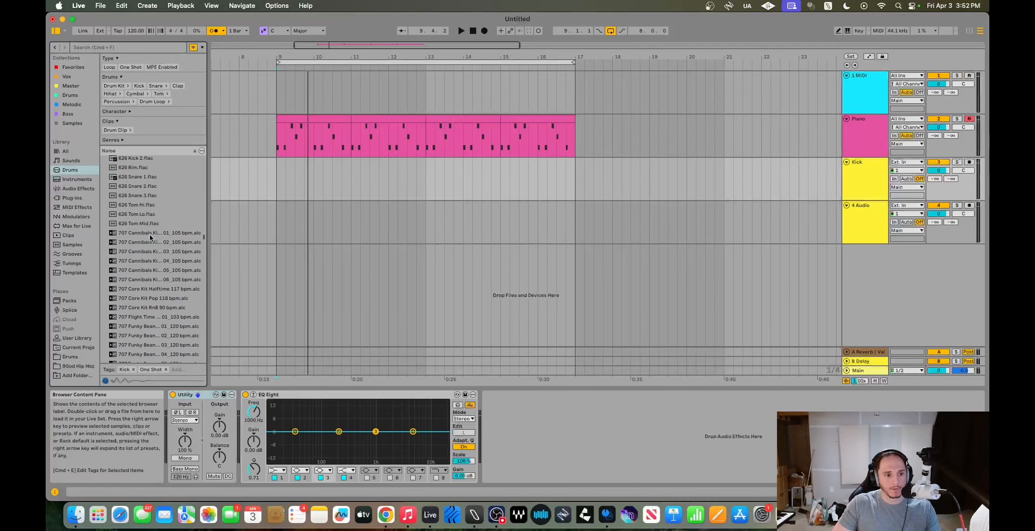
scroll(150, 237, down, 15)
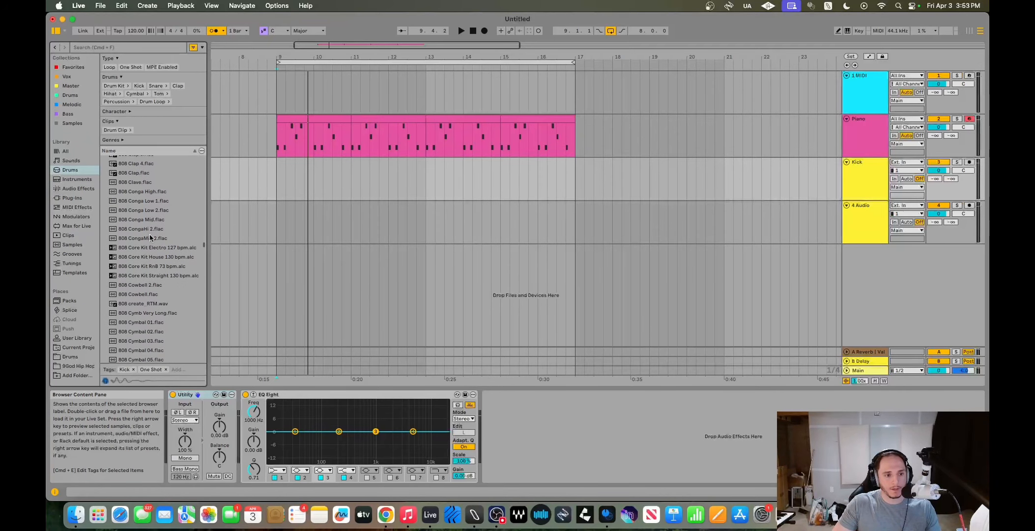
scroll(150, 237, down, 5)
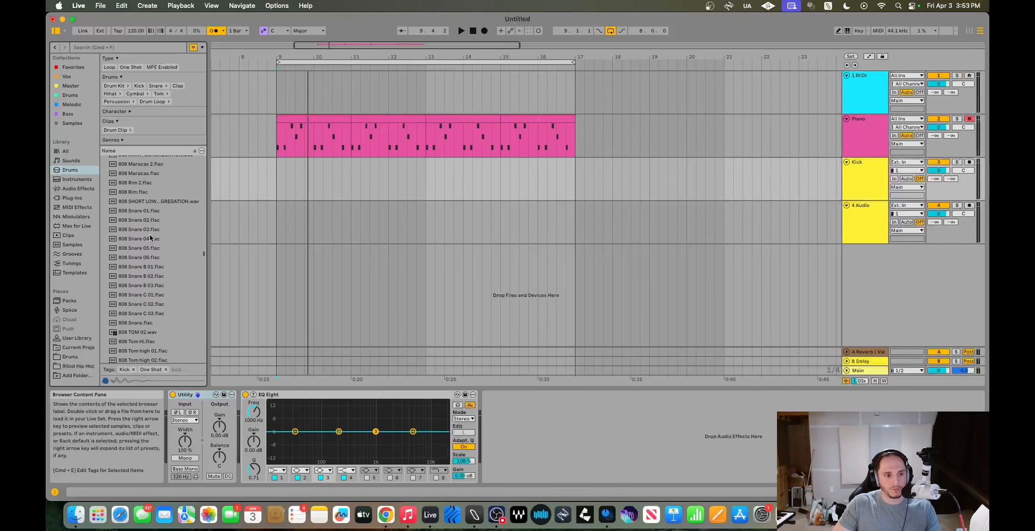
click(149, 237)
scroll(149, 236, down, 10)
click(149, 237)
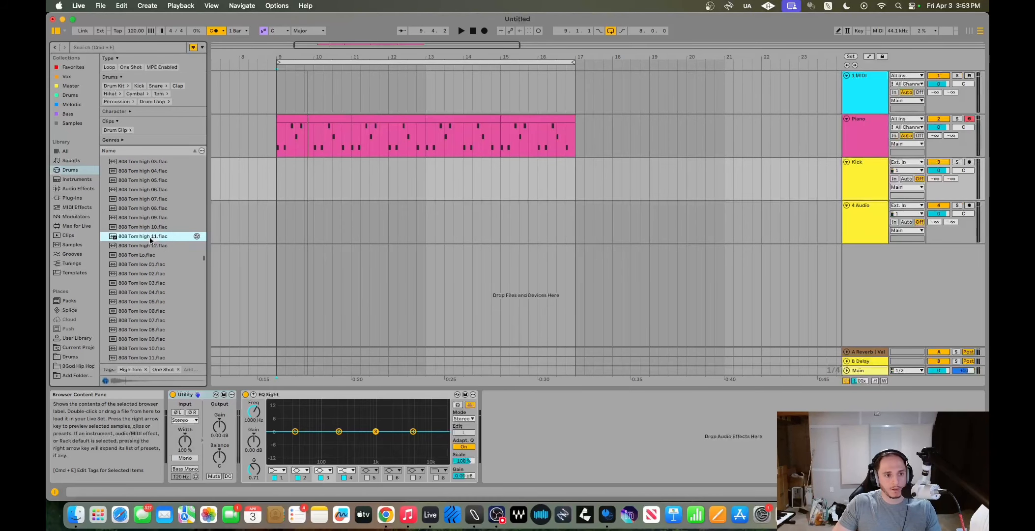
scroll(150, 237, down, 15)
scroll(152, 235, down, 1)
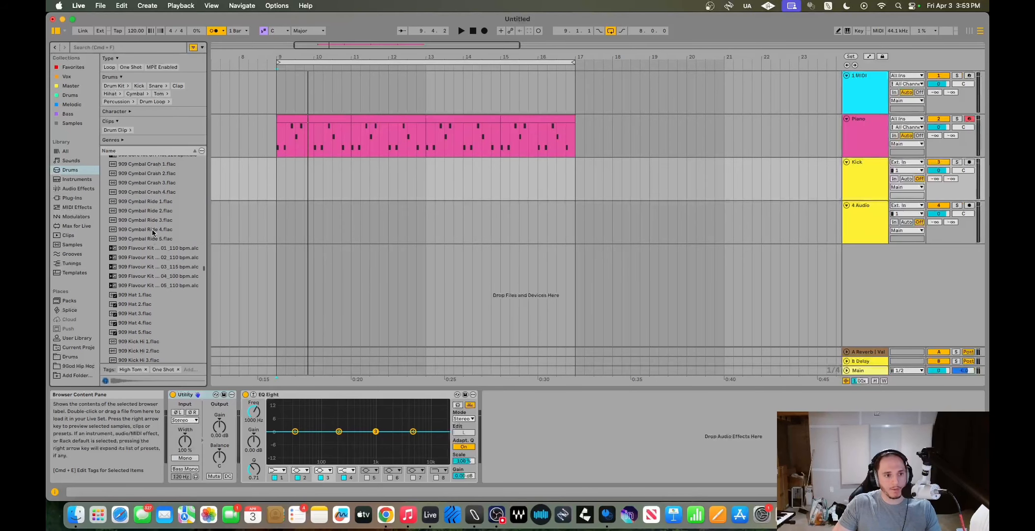
Audition the 909 Kick Hi and Low samples and place 909 Kick Low 2 on the Kick track at bar 9
scroll(154, 231, down, 7)
click(155, 272)
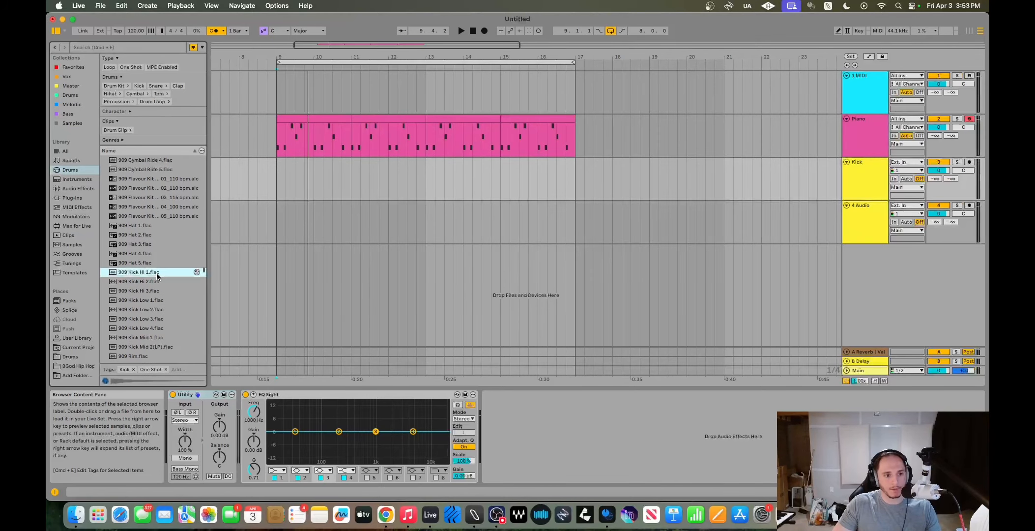
click(154, 279)
click(153, 290)
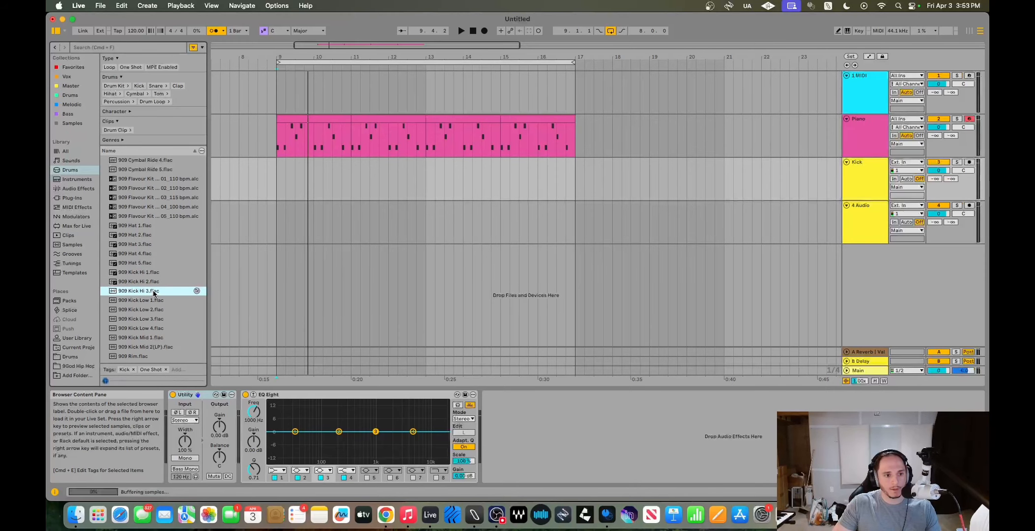
click(162, 299)
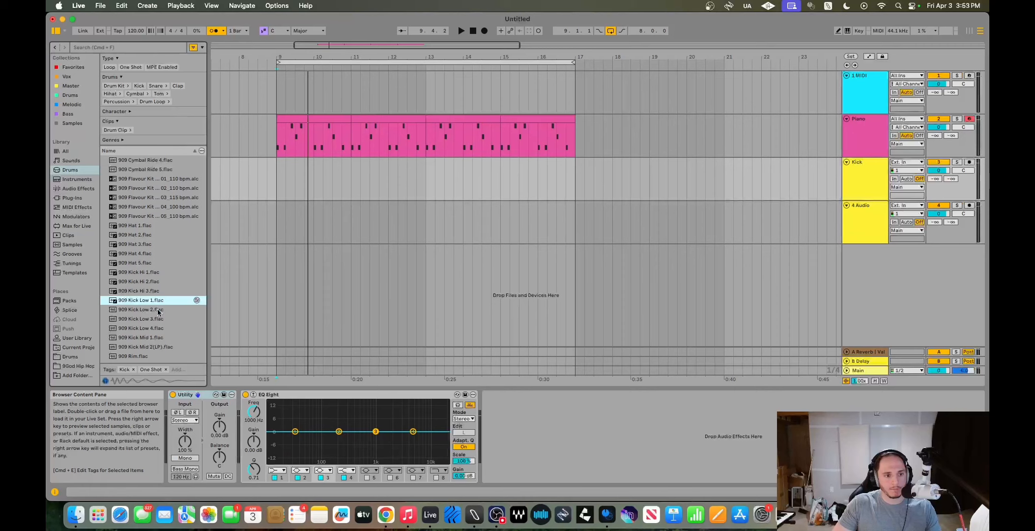
click(157, 310)
drag(158, 310, 278, 189)
click(278, 186)
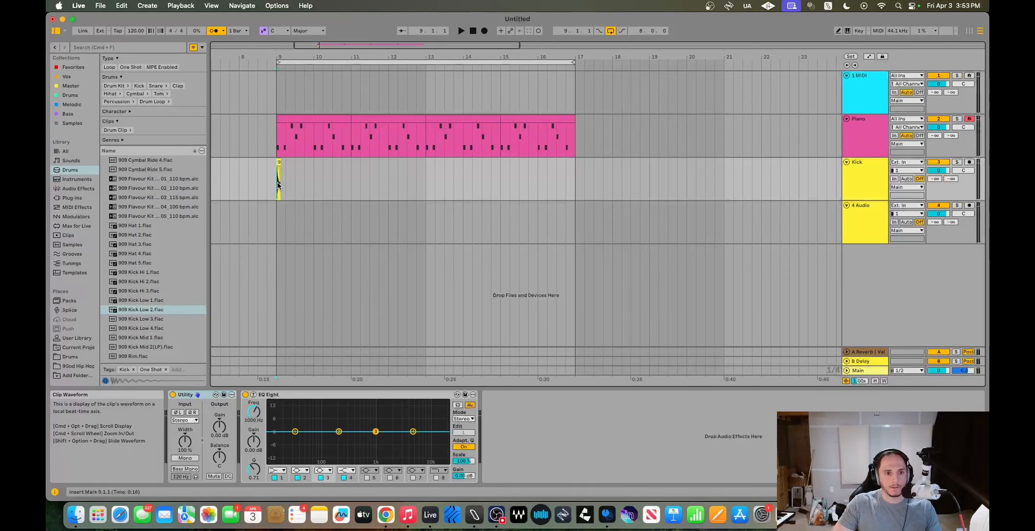
Examine the fade-in at the very start of the 909 Kick Low 2 clip up close
key(plus)
key(plus)
key(plus)
key(plus)
key(plus)
key(plus)
key(plus)
key(plus)
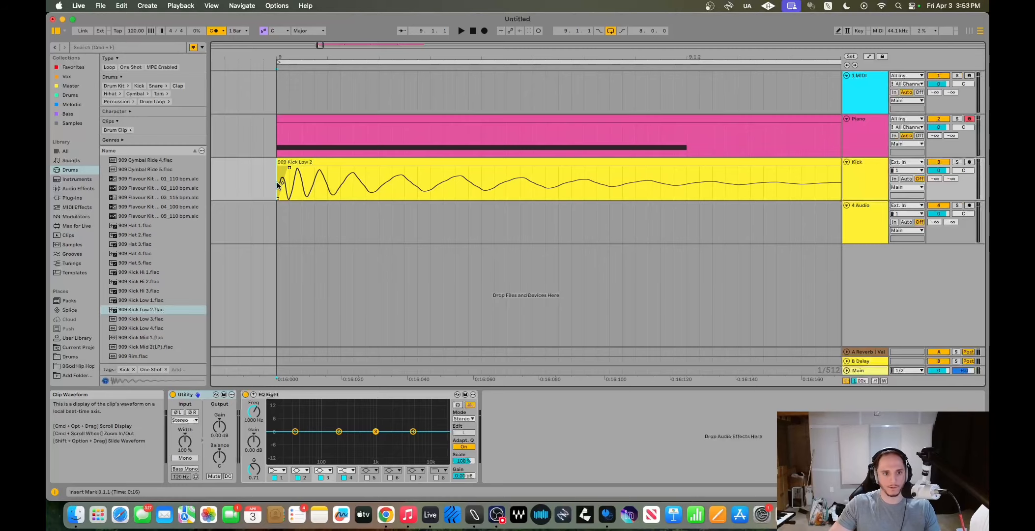
mouse_move(289, 169)
mouse_down()
mouse_move(279, 170)
mouse_move(289, 168)
mouse_up()
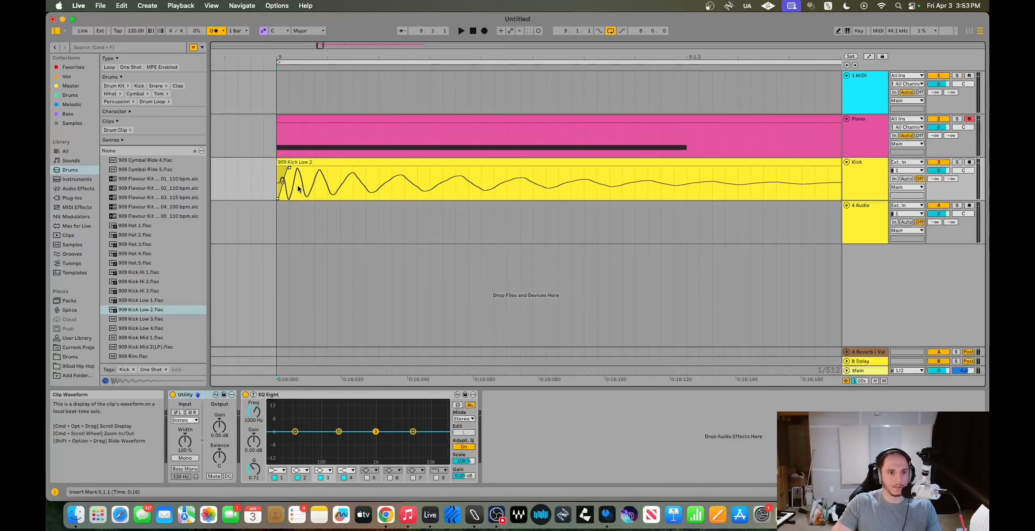
Solo the Kick track and play the start of the kick clip several times
key(space)
key(space)
key(space)
key(s)
key(space)
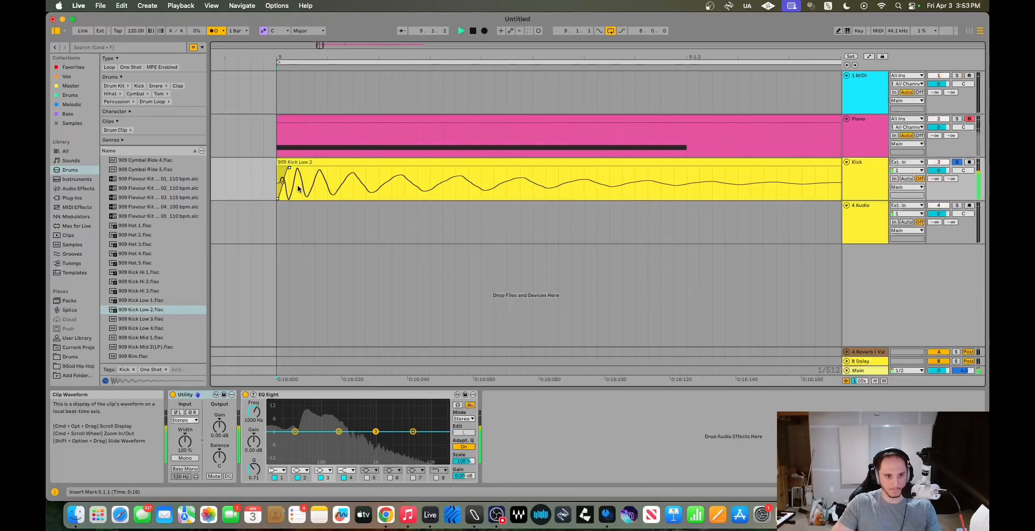
key(space)
key(space)
key(space)
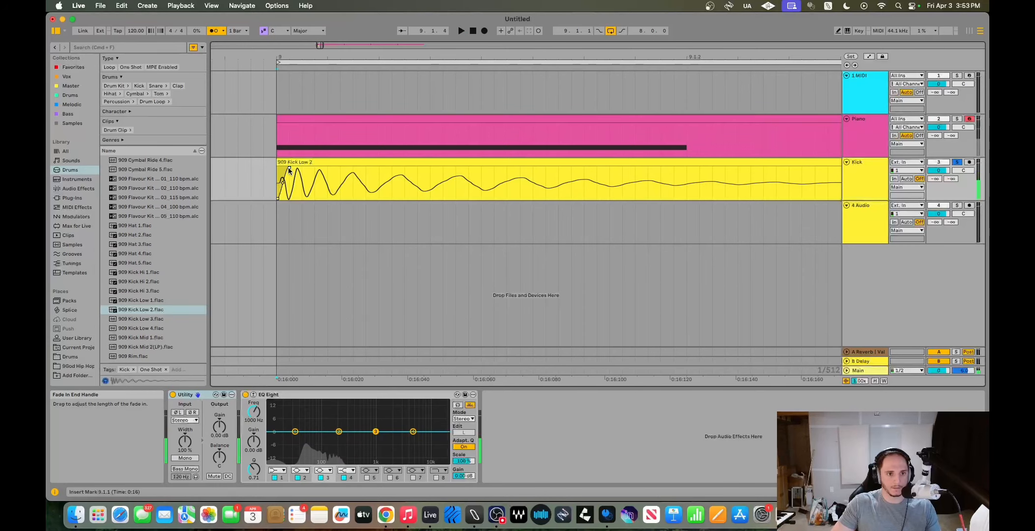
Shorten the kick clip's fade-in all the way to the clip start and play the kick again
drag(289, 168, 259, 170)
key(space)
key(space)
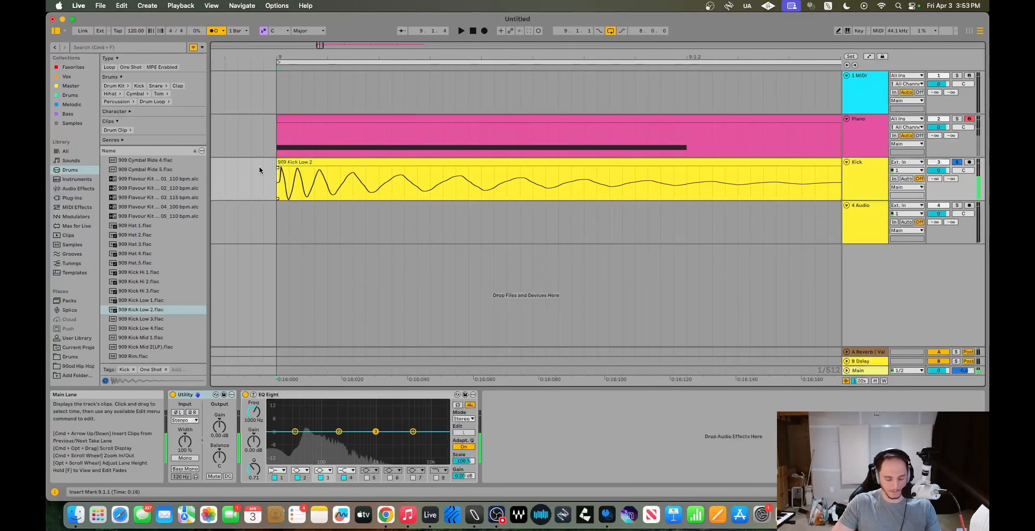
Turn off solo on the Kick track so that all tracks are heard again
key(s)
scroll(295, 185, down, 10)
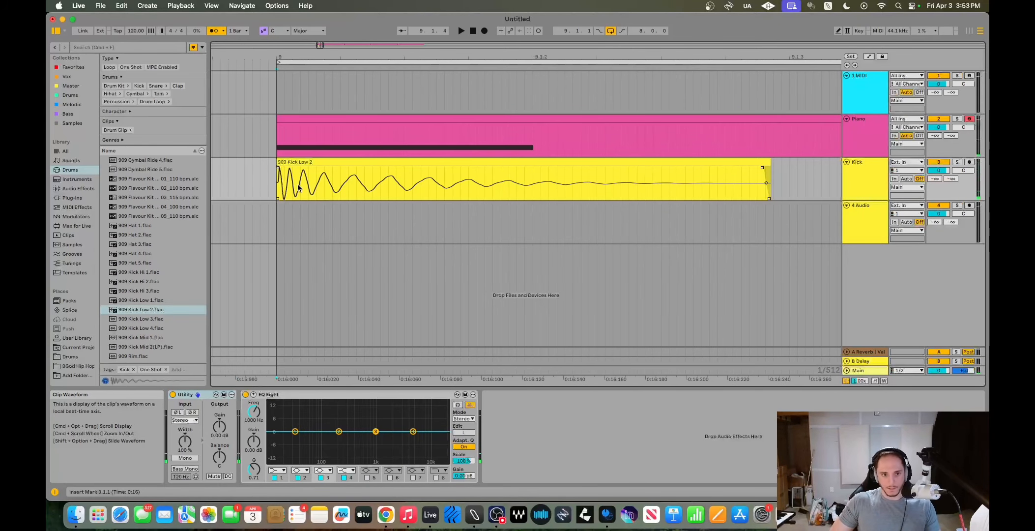
scroll(298, 186, down, 5)
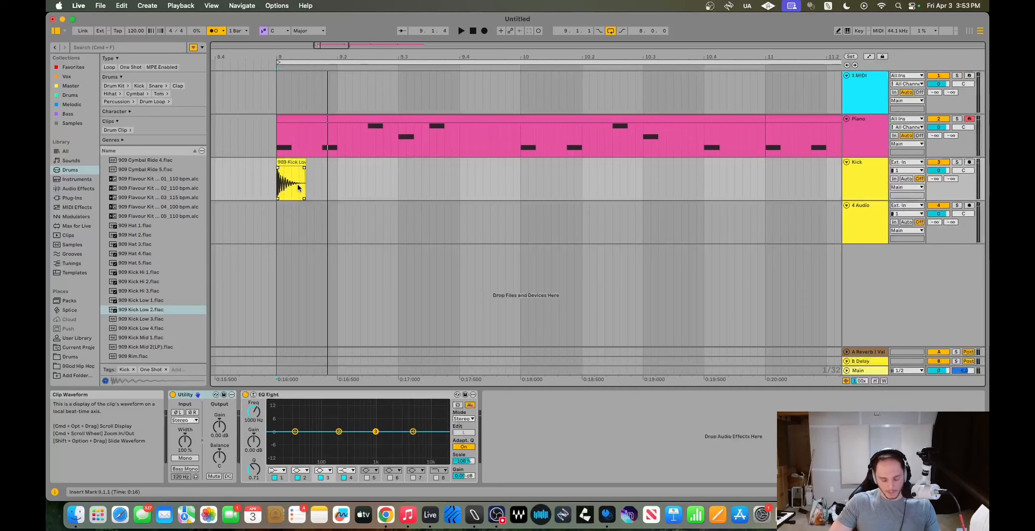
click(956, 162)
click(956, 163)
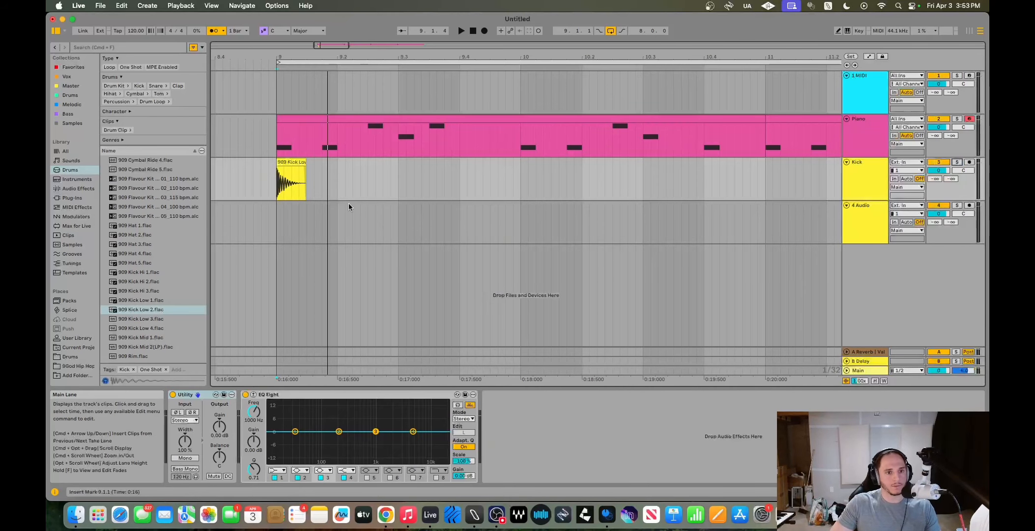
Play the kick together with the Piano melody from bar 9 several times
click(280, 187)
key(space)
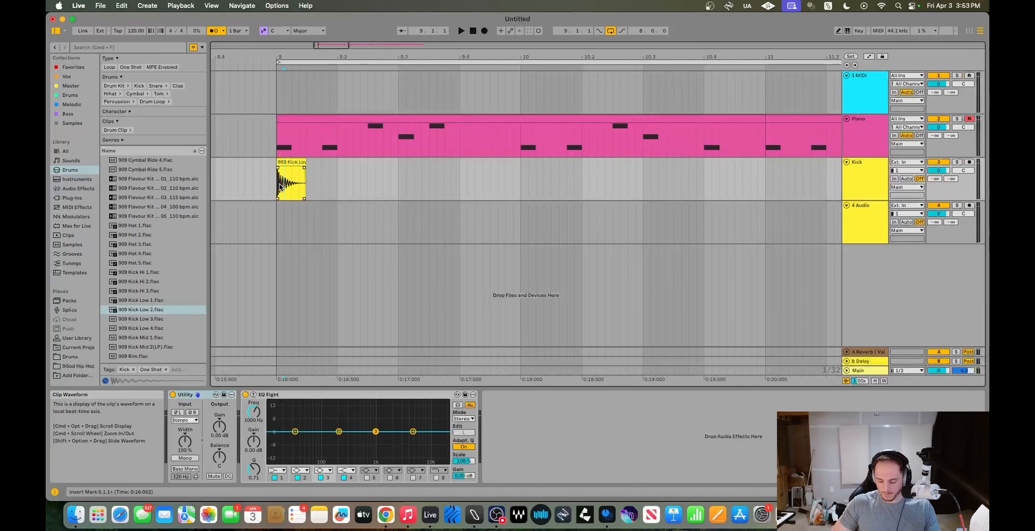
click(278, 187)
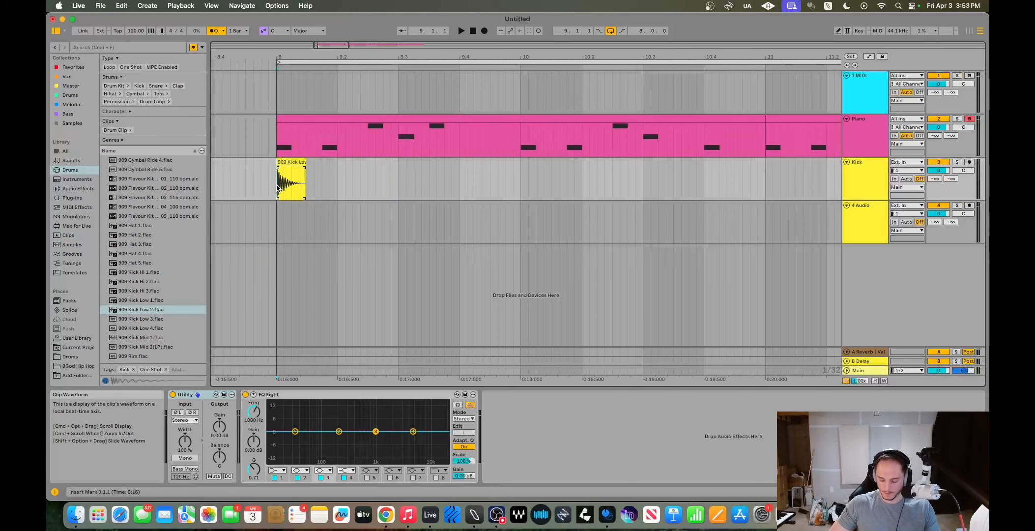
key(minus)
key(minus)
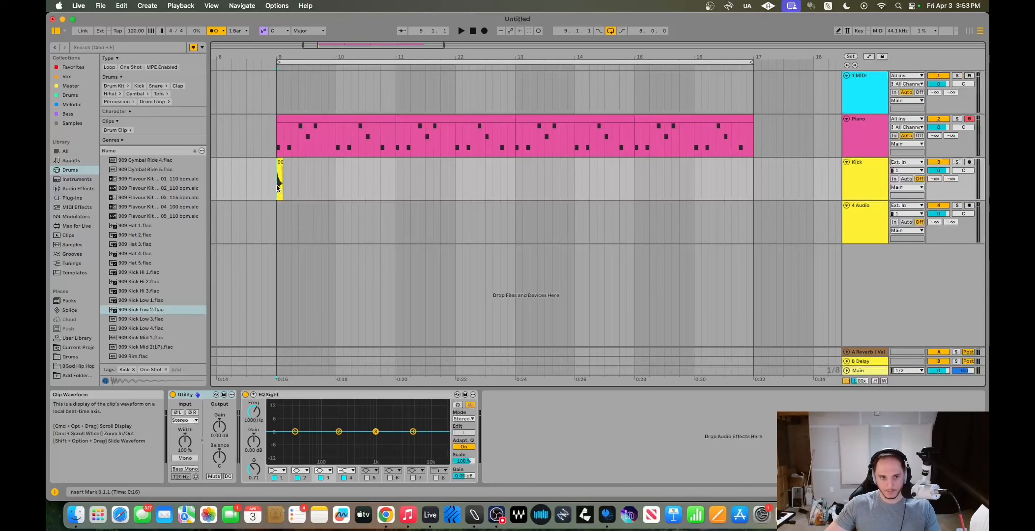
key(space)
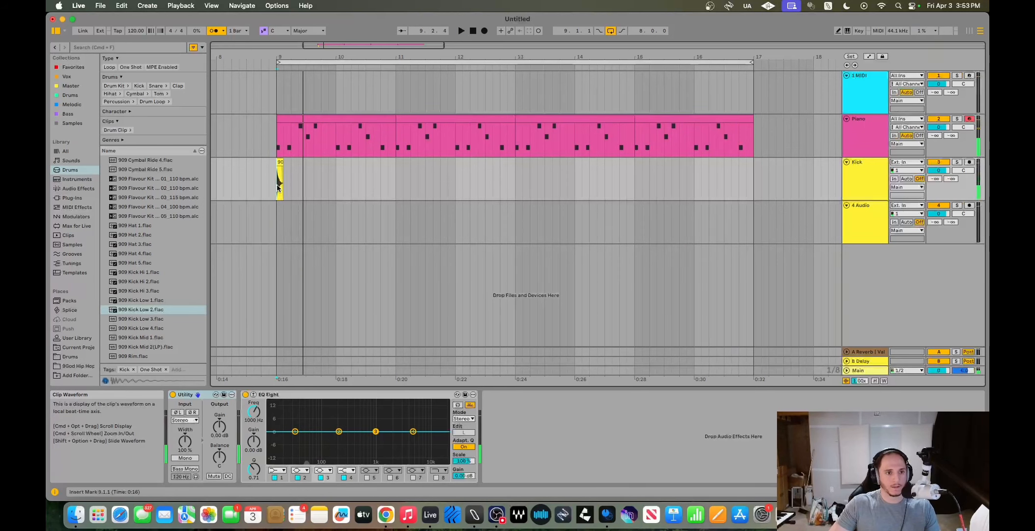
key(plus)
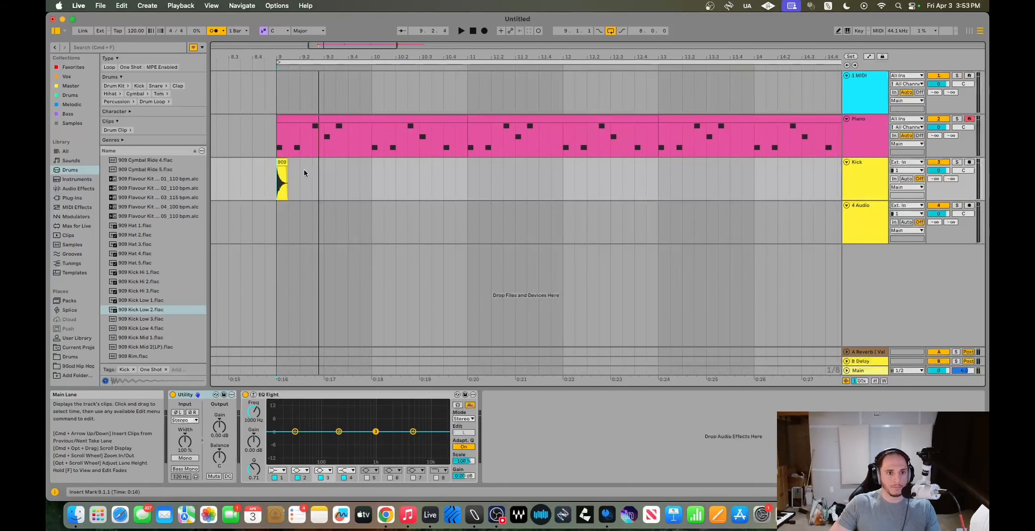
key(space)
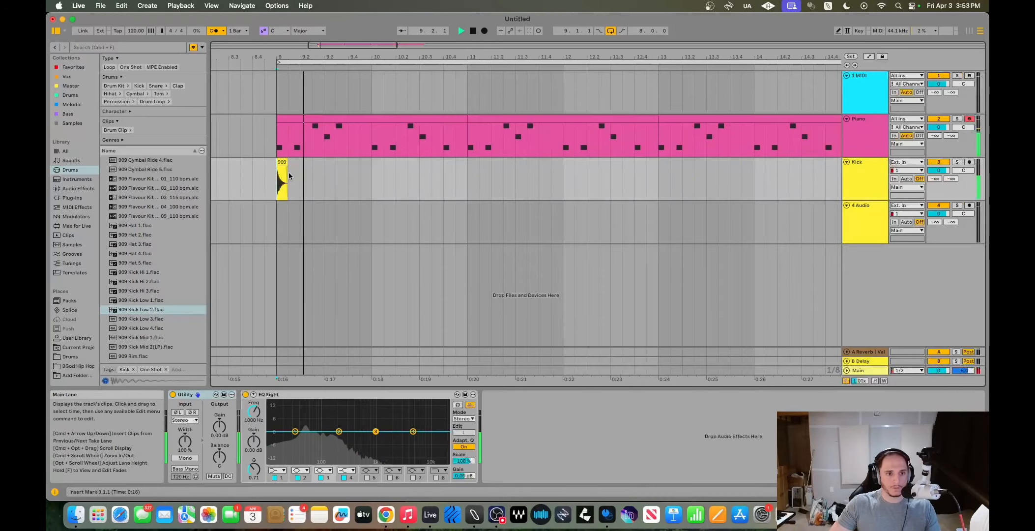
key(space)
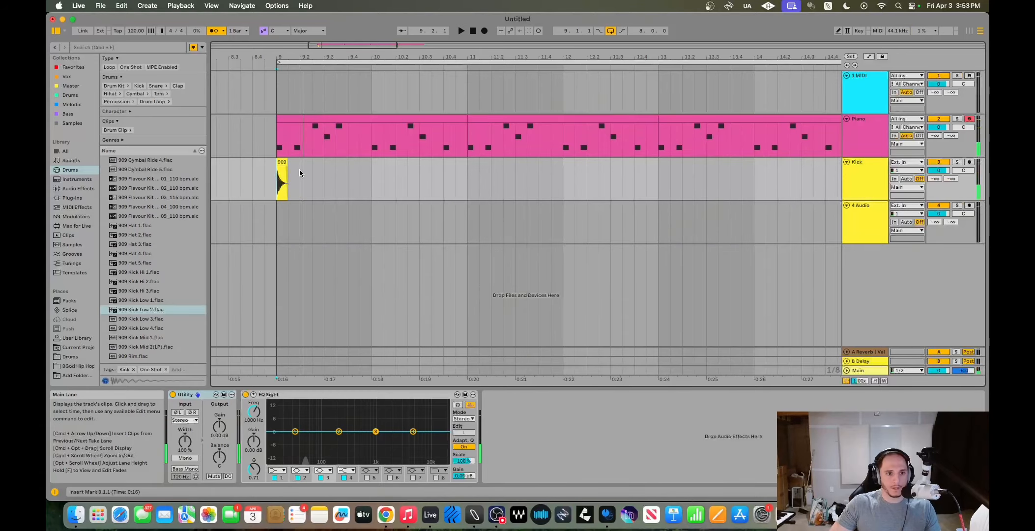
Select the one-beat range from 9.1 to 9.2 on the Kick track and duplicate it three times to fill bar 9
drag(299, 172, 277, 173)
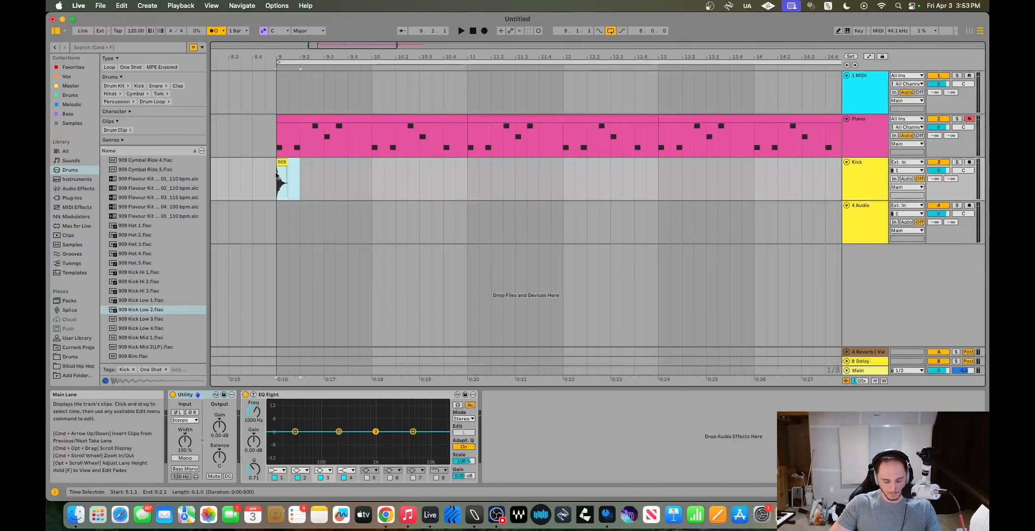
click(300, 175)
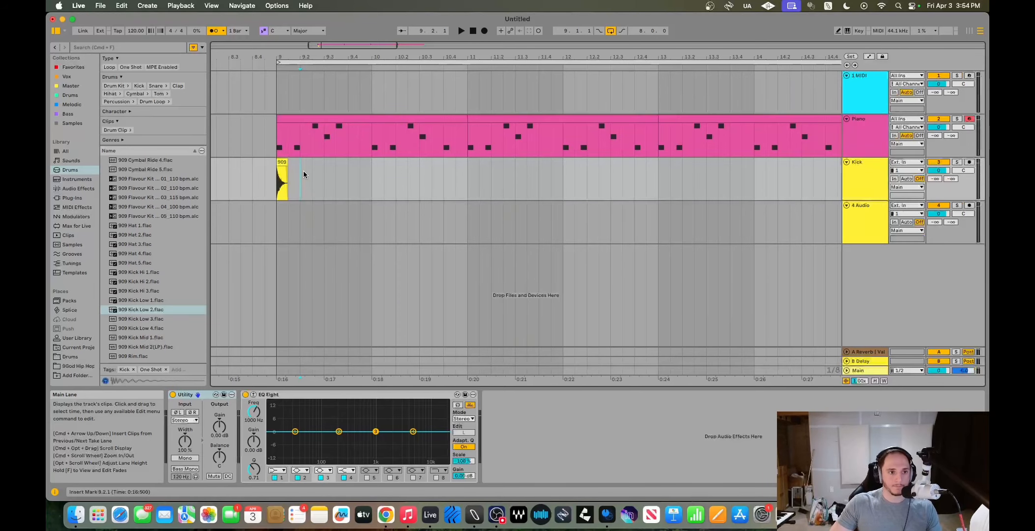
drag(303, 170, 279, 176)
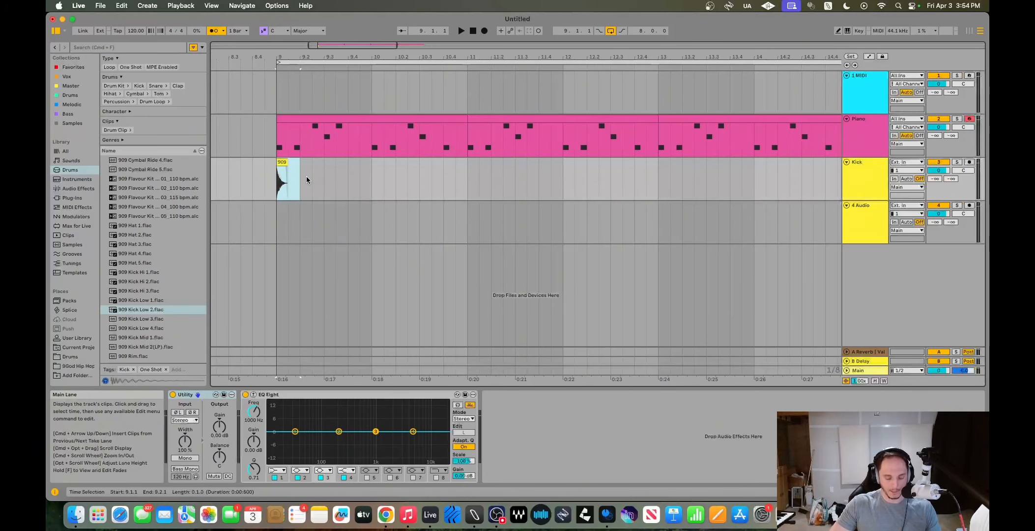
key(super+d)
key(super+d)
key(super+d)
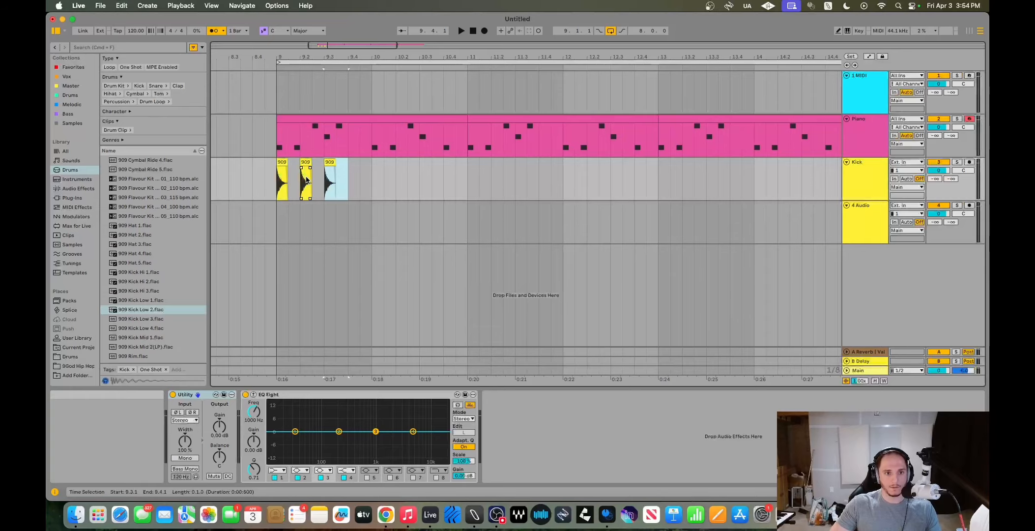
Select the full bar of four kicks and duplicate it seven times so the pattern runs up to bar 17
drag(362, 177, 280, 178)
key(super+d)
key(super+d)
key(super+d)
key(super+d)
key(super+d)
key(super+d)
key(super+d)
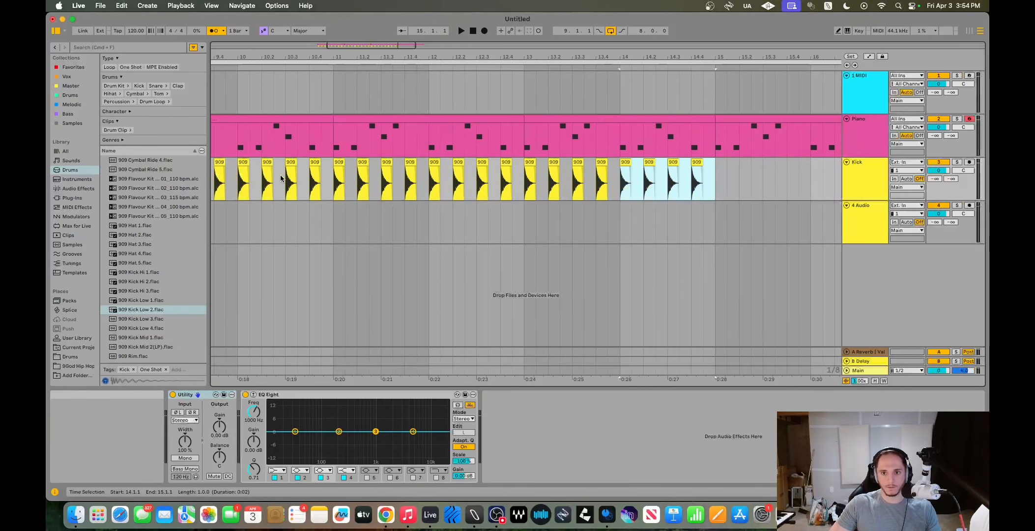
scroll(300, 173, left, 8)
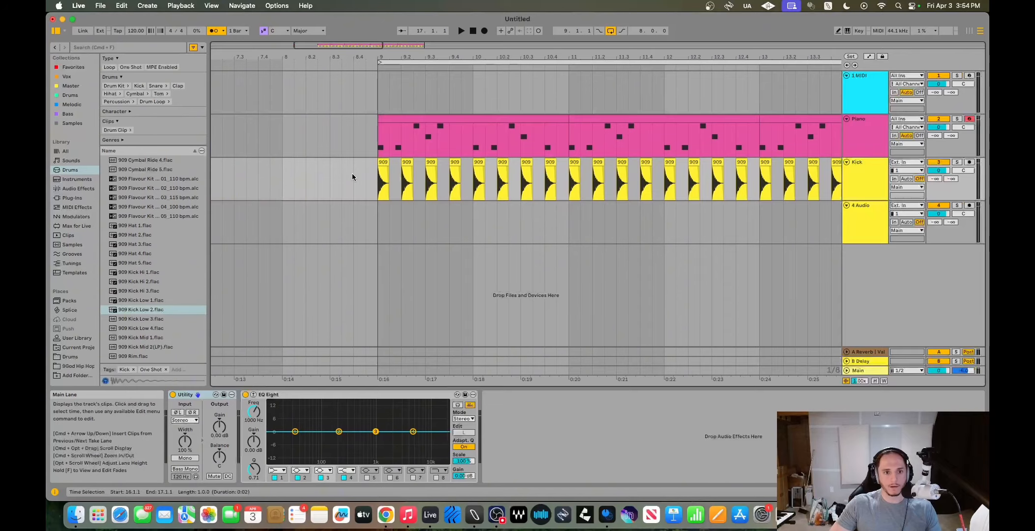
Play the complete kick pattern with the Piano melody from bar 9
click(378, 178)
scroll(384, 199, right, 5)
key(space)
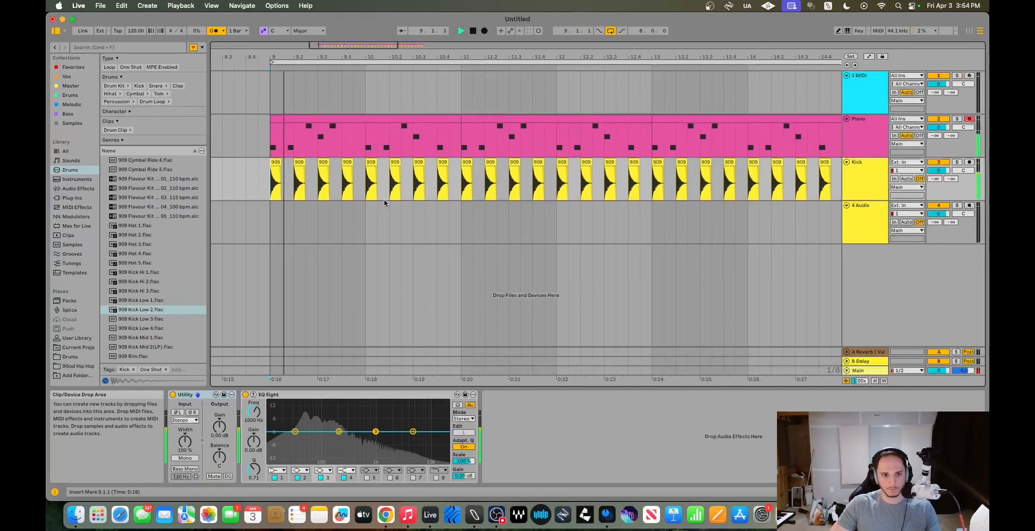
key(minus)
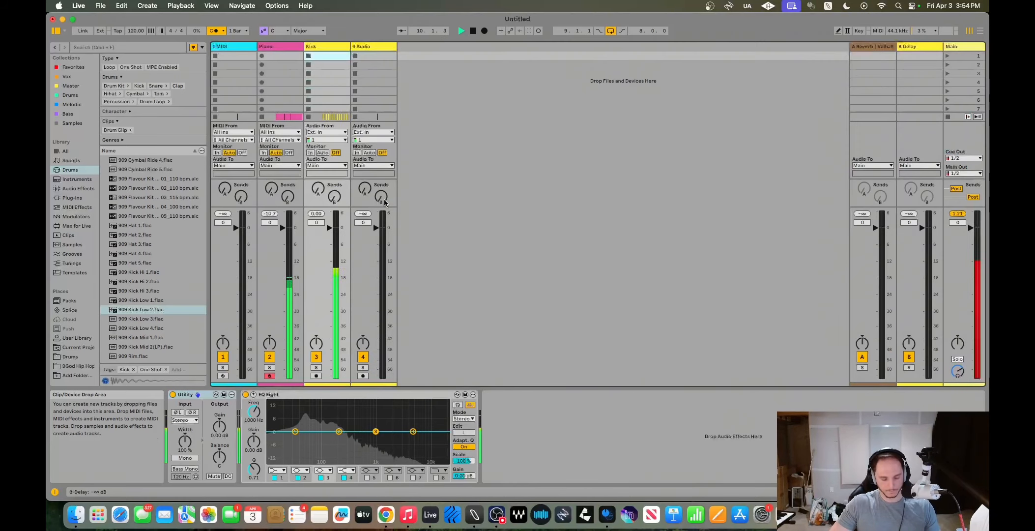
Set the gain of the Kick track's Utility to -5 dB while checking levels in Session View, and return to the arrangement
key(Tab)
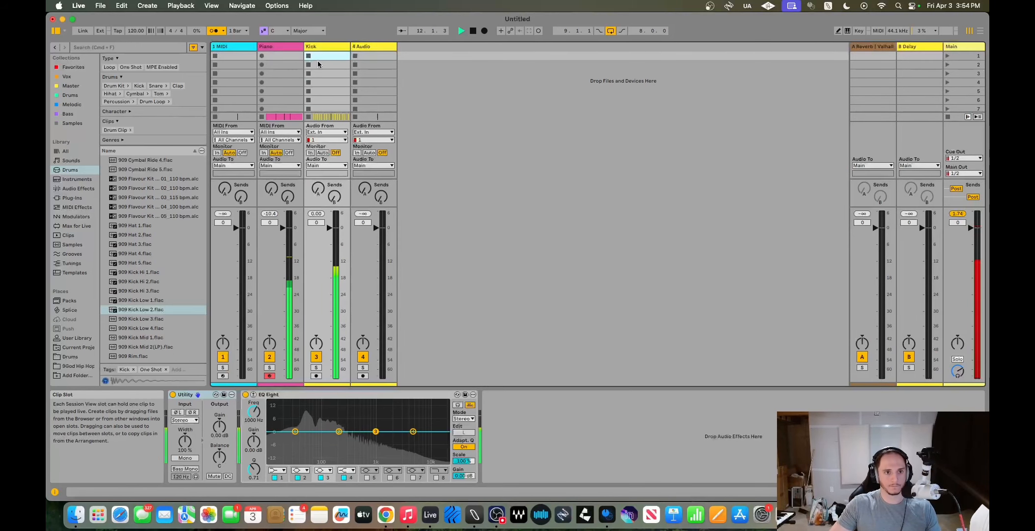
click(322, 47)
drag(219, 426, 219, 435)
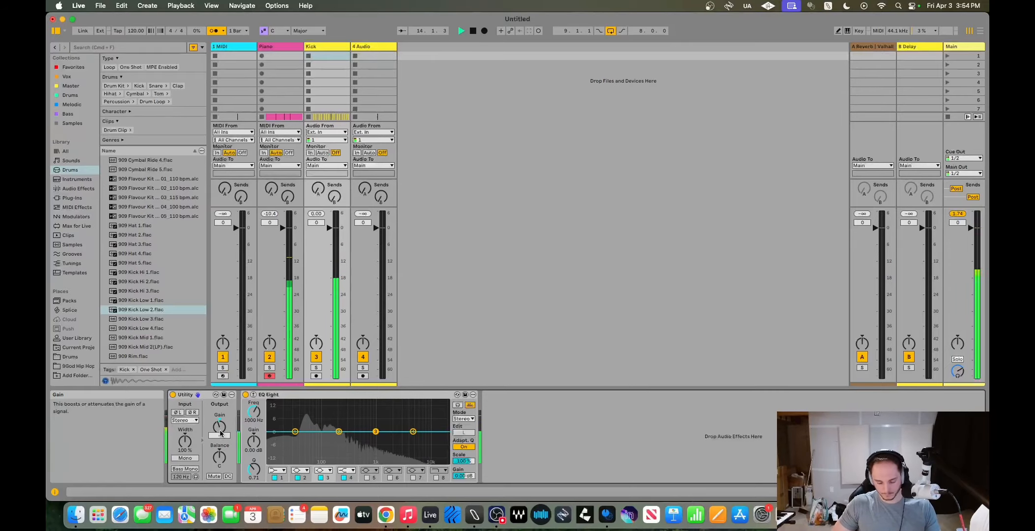
text(-5)
key(Return)
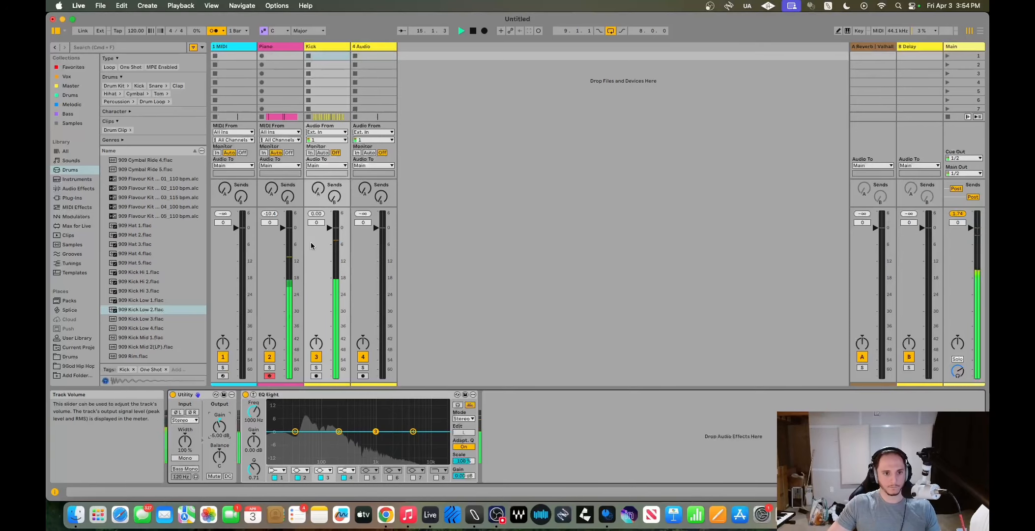
key(Tab)
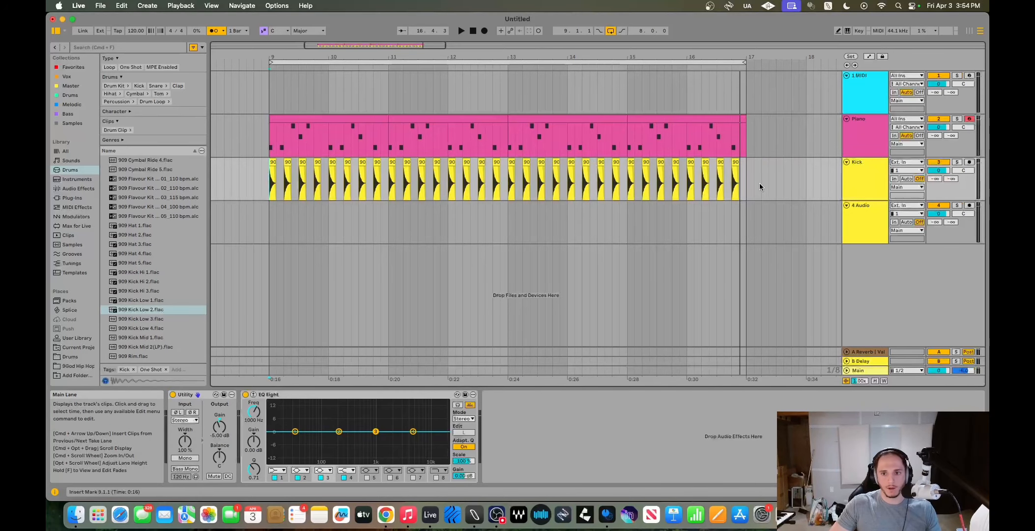
Consolidate all kick clips from bar 9 to bar 17 into one clip and pull its fade-in back to the clip start
drag(746, 179, 271, 172)
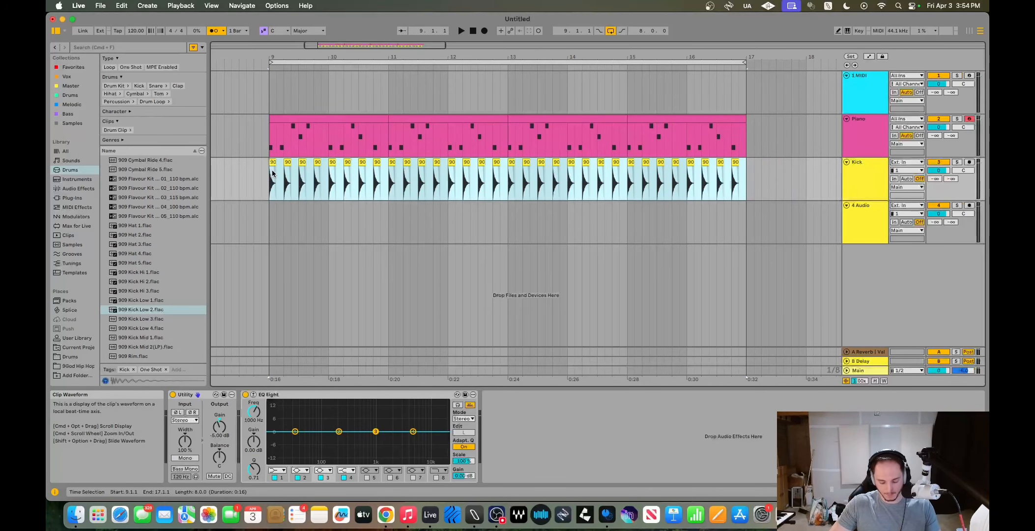
key(super+j)
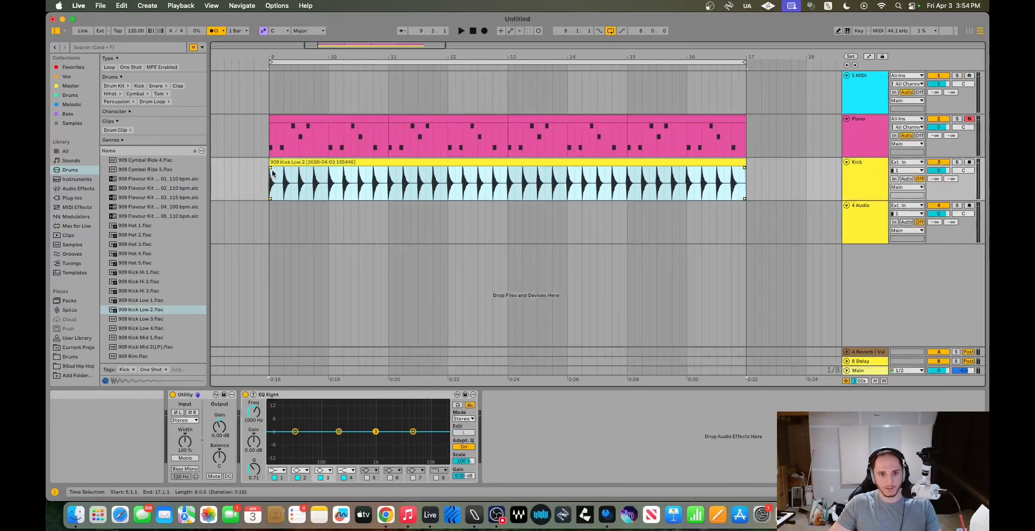
mouse_move(271, 168)
mouse_down()
mouse_move(253, 164)
mouse_move(268, 169)
mouse_up()
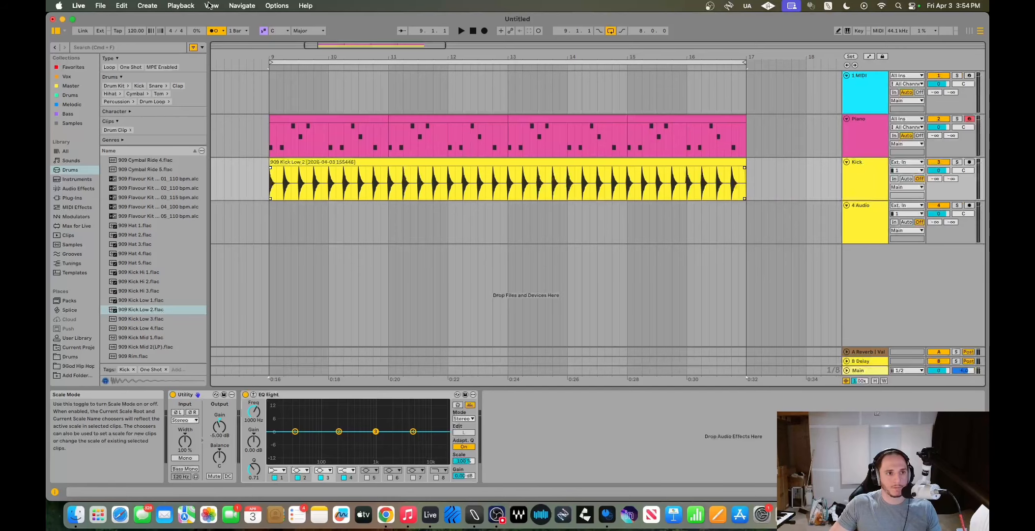
click(120, 6)
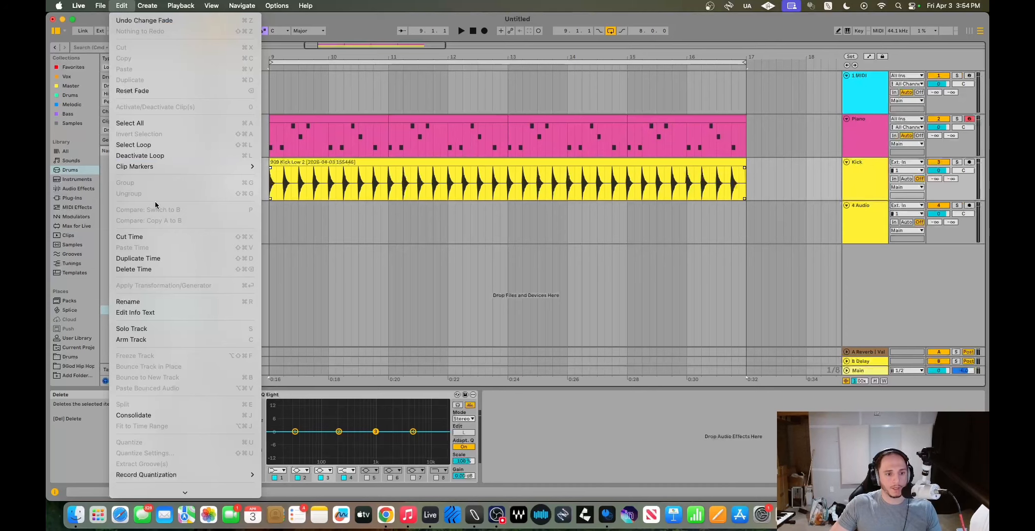
click(179, 416)
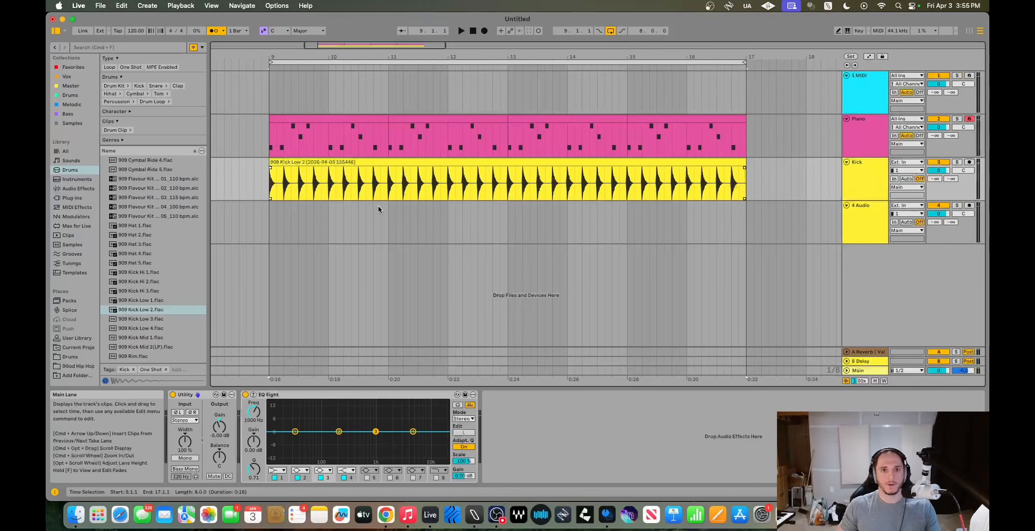
click(270, 226)
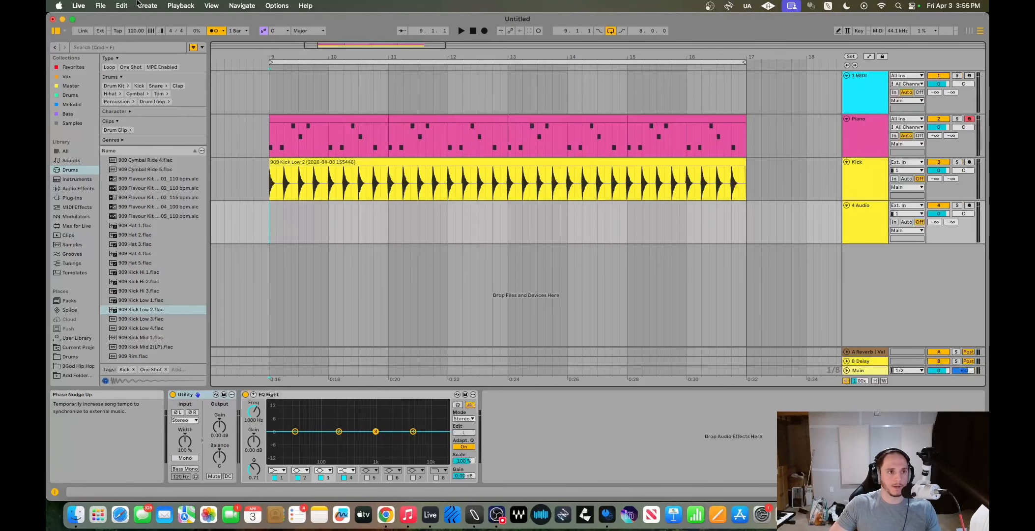
click(121, 5)
mouse_move(242, 5)
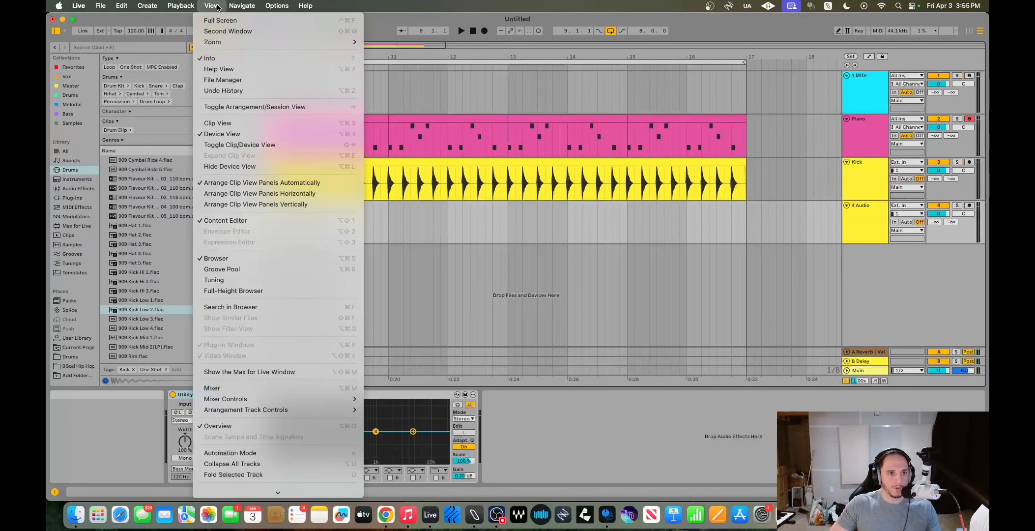
mouse_move(142, 5)
mouse_move(180, 5)
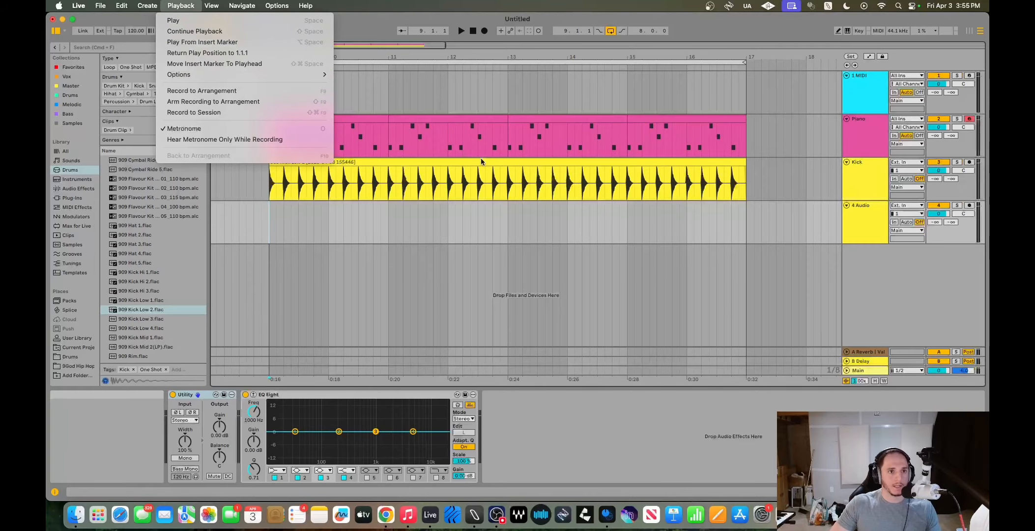
click(505, 217)
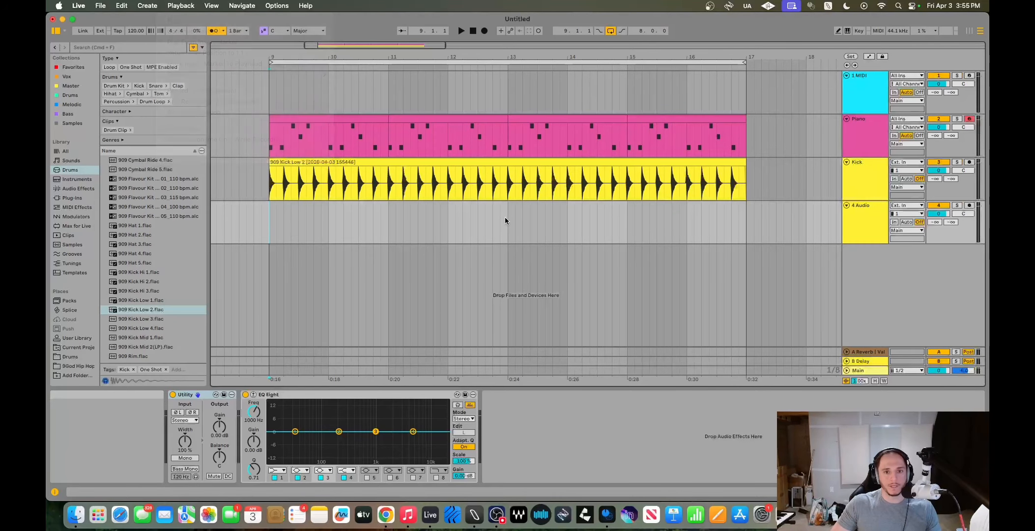
click(123, 5)
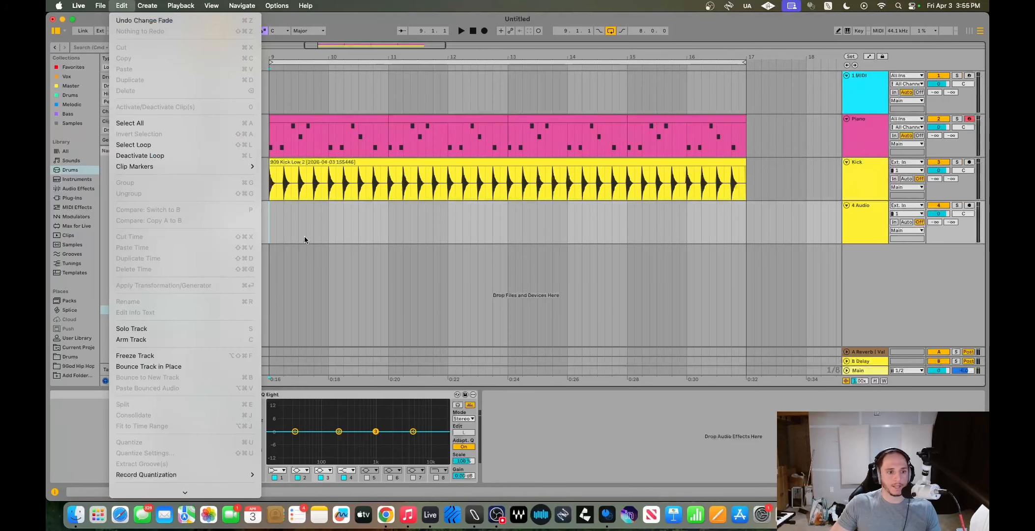
click(413, 231)
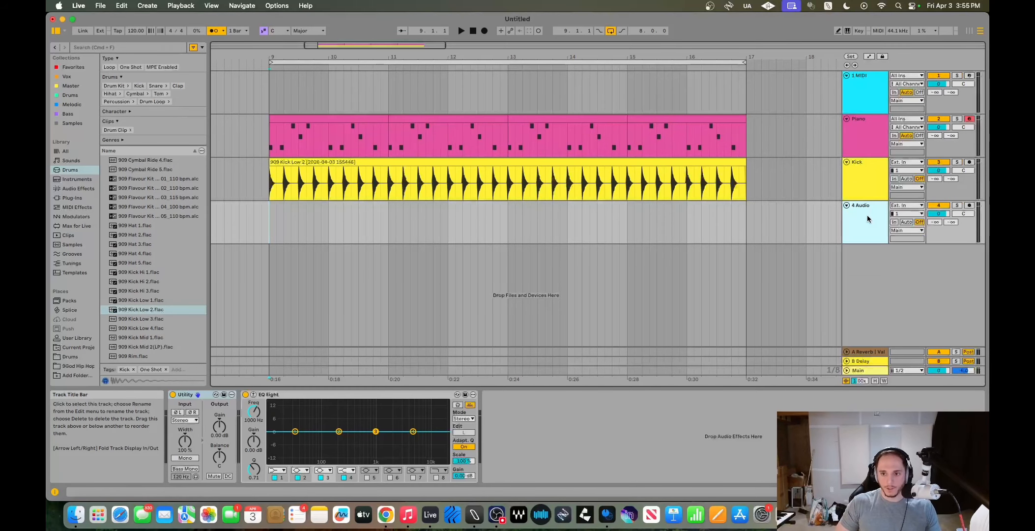
Rename the 4 Audio track as Snare
key(super+r)
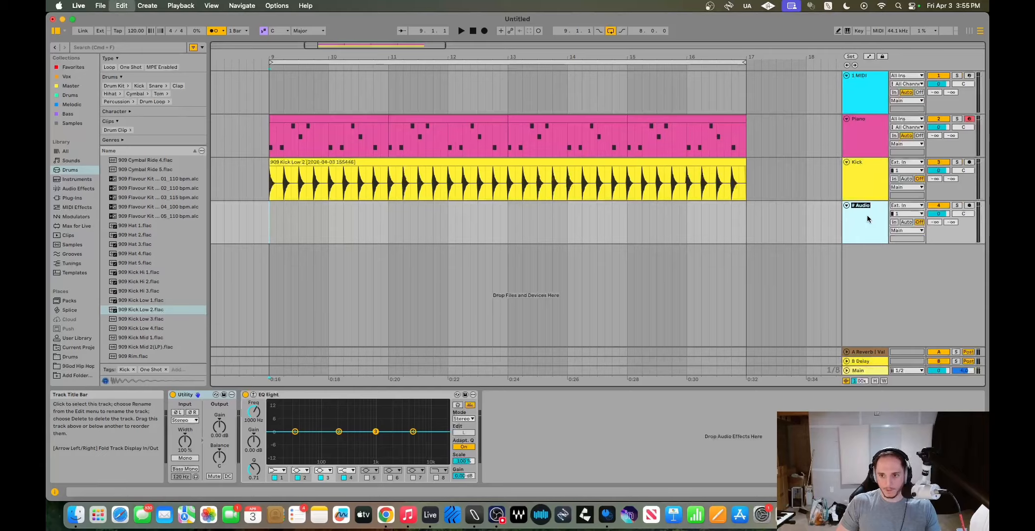
text(S)
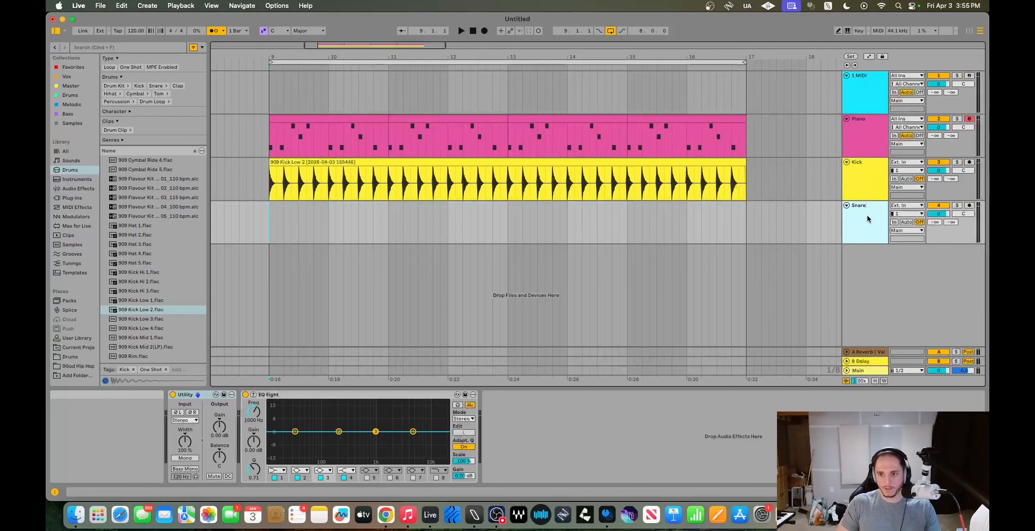
Finish naming the fourth track Snare and place the 909 Snare A 02 sample on it at 9.2
text(nare)
key(Return)
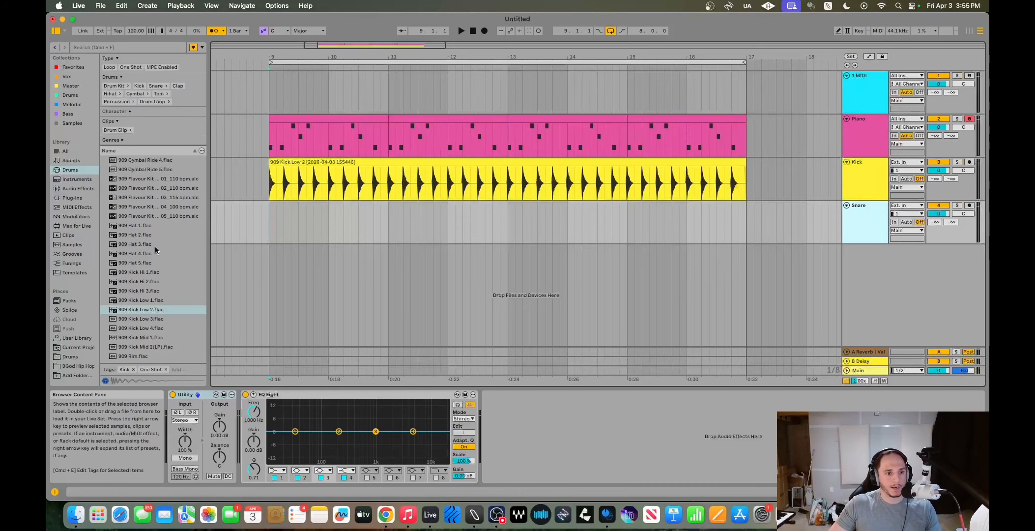
scroll(158, 249, down, 3)
click(151, 324)
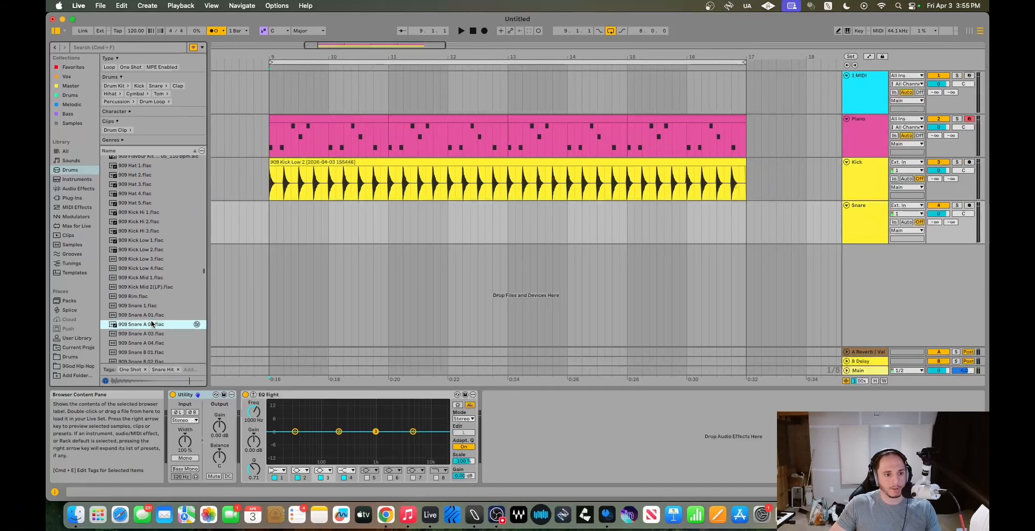
click(151, 315)
click(150, 324)
drag(153, 324, 285, 224)
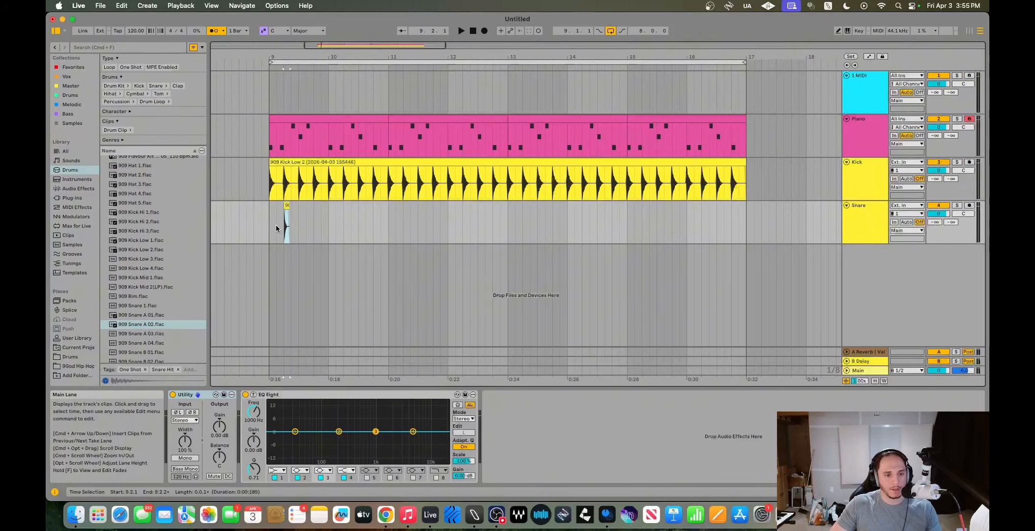
Play the first snare hit together with the kick and Piano melody from bar 9
click(268, 226)
key(plus)
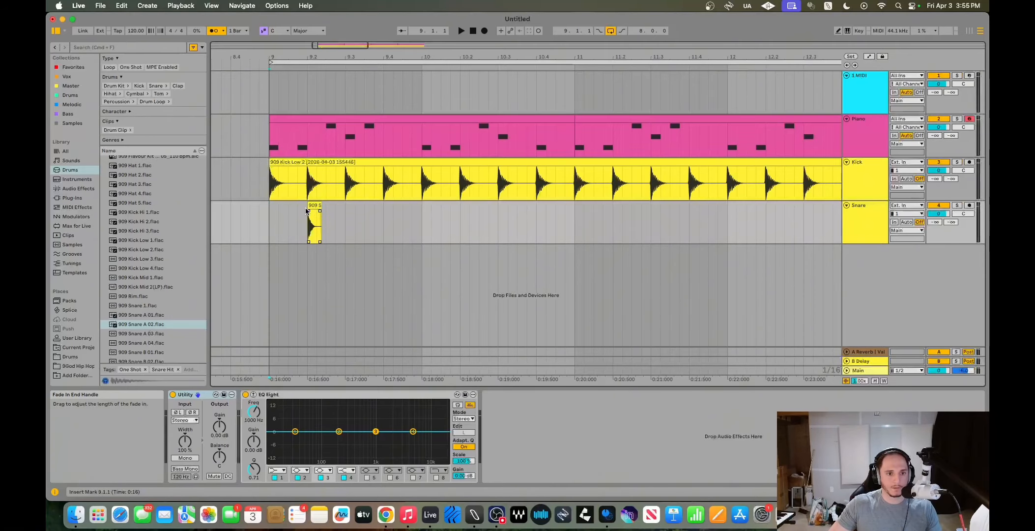
key(space)
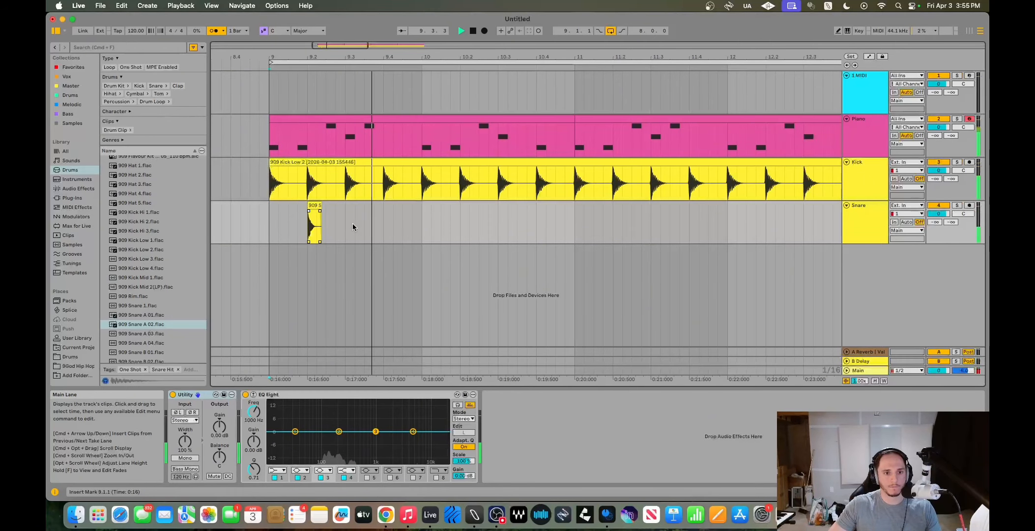
key(space)
Repeat the snare hit on beats 2 and 4 from bar 9 to bar 17, and consolidate the hits into one clip
drag(344, 223, 268, 222)
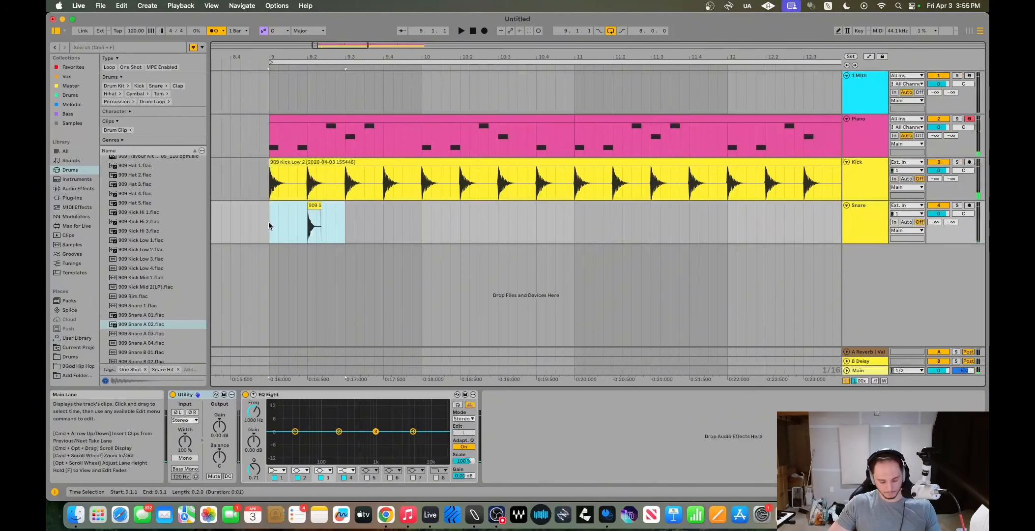
key(super+d)
drag(421, 222, 266, 228)
key(super+d)
key(super+d)
key(super+d)
key(super+d)
key(super+d)
key(super+d)
key(super+d)
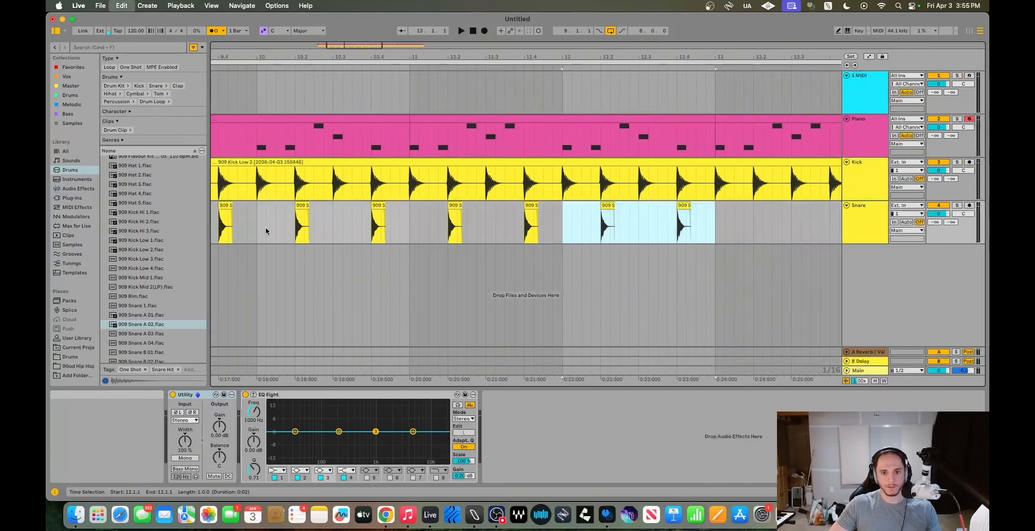
key(minus)
key(minus)
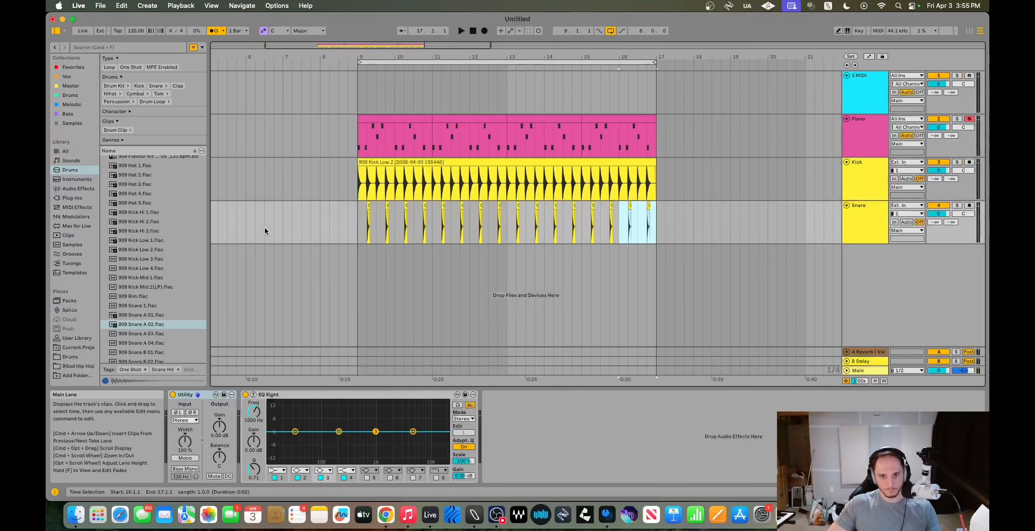
shift+click(358, 221)
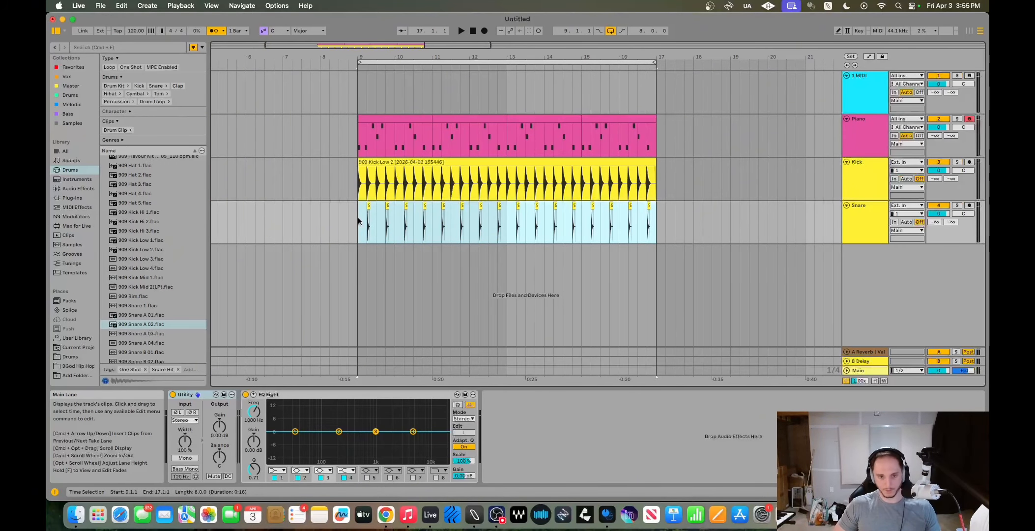
key(super+j)
Set the gain of the Snare track's Utility to -5 dB while playing in Session View, and return to the arrangement
key(Tab)
key(space)
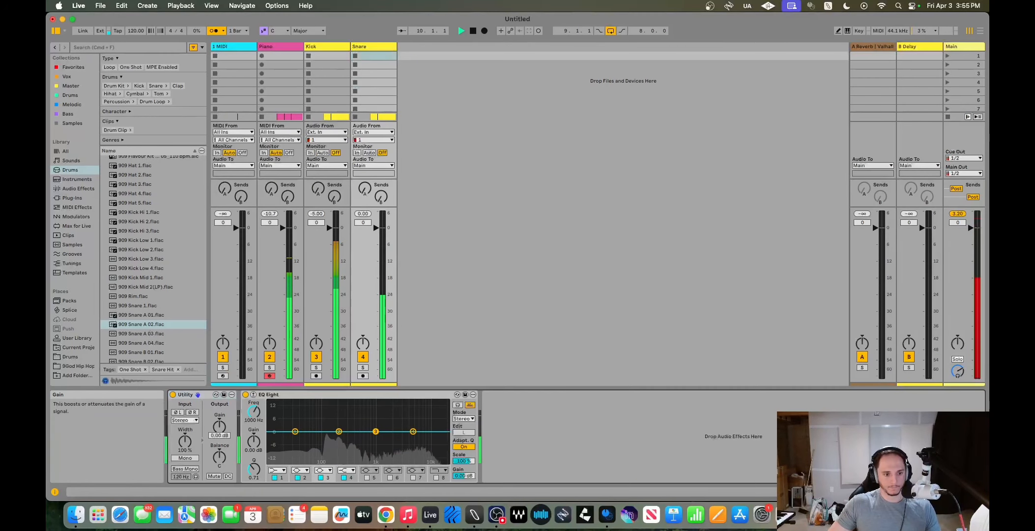
click(221, 435)
text(-5)
key(Return)
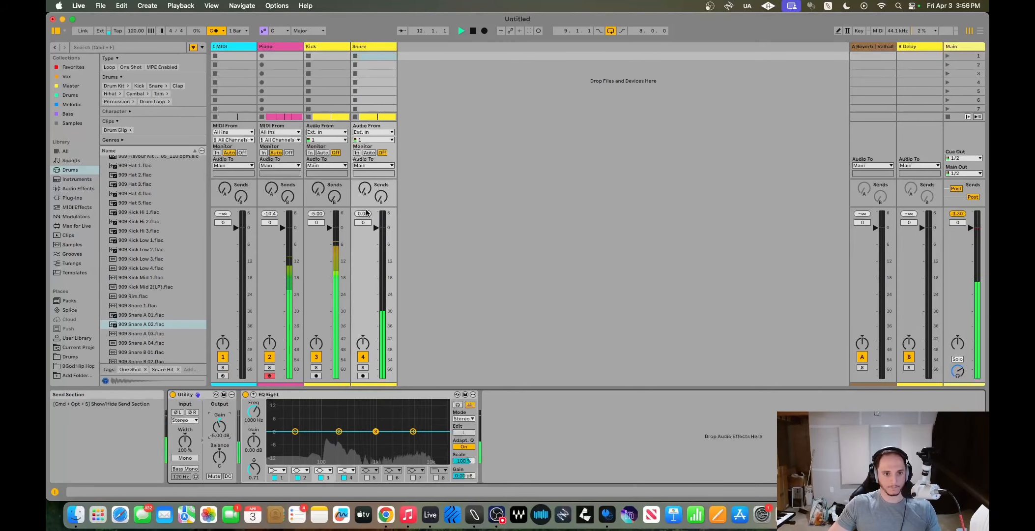
key(Tab)
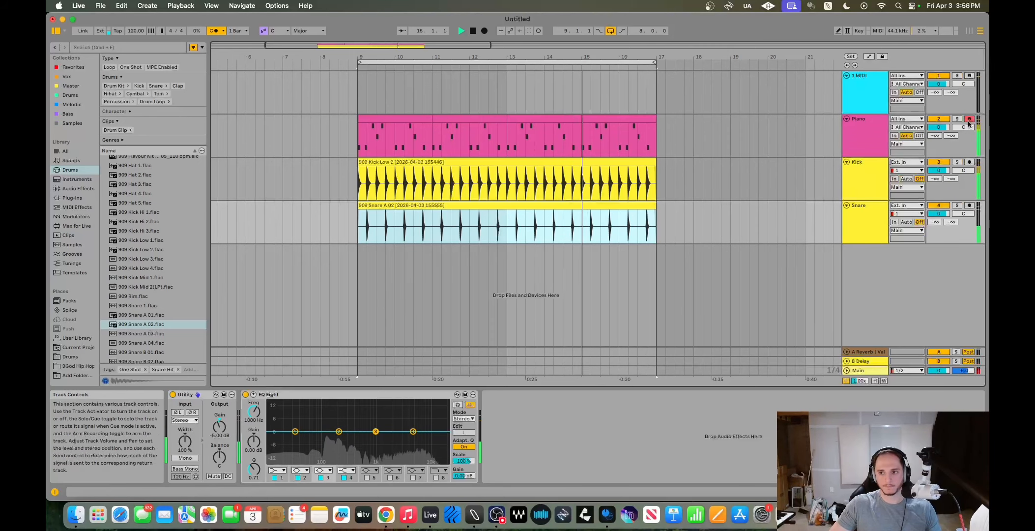
Disarm recording on the Piano track, select the track, and stop playback
click(766, 143)
click(864, 129)
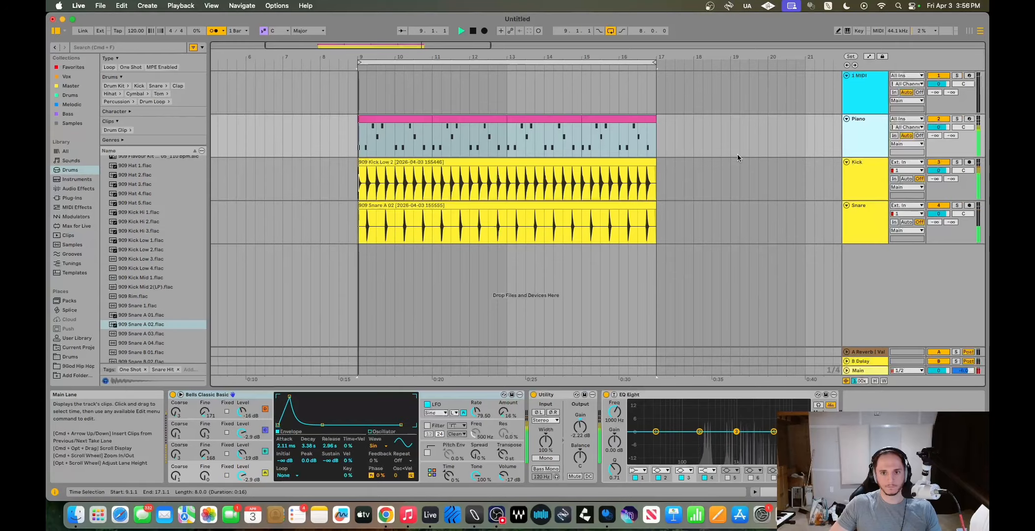
key(space)
Duplicate the Piano, Kick and Snare clips of bars 9 to 17 twice, extending the arrangement to bar 33
scroll(678, 149, right, 2)
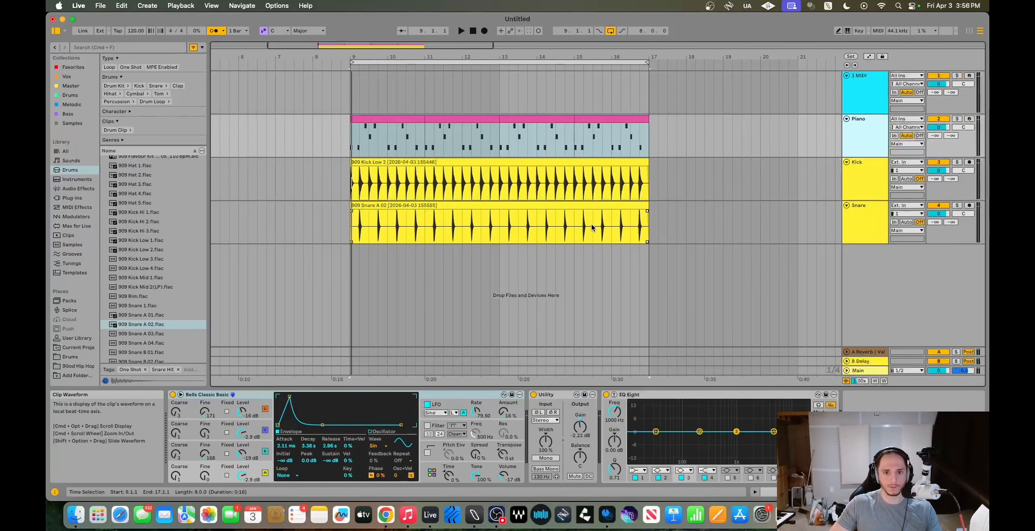
scroll(587, 196, right, 2)
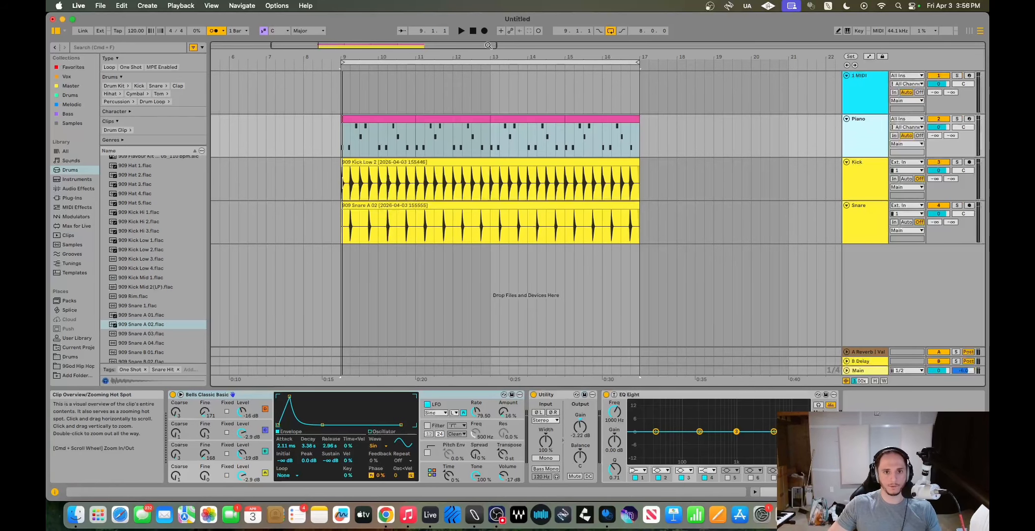
drag(814, 56, 640, 45)
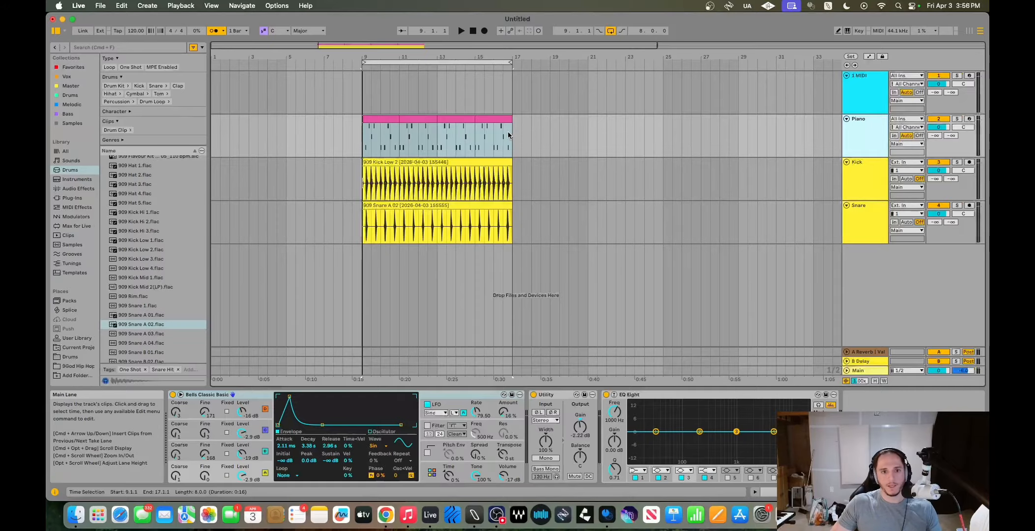
click(370, 119)
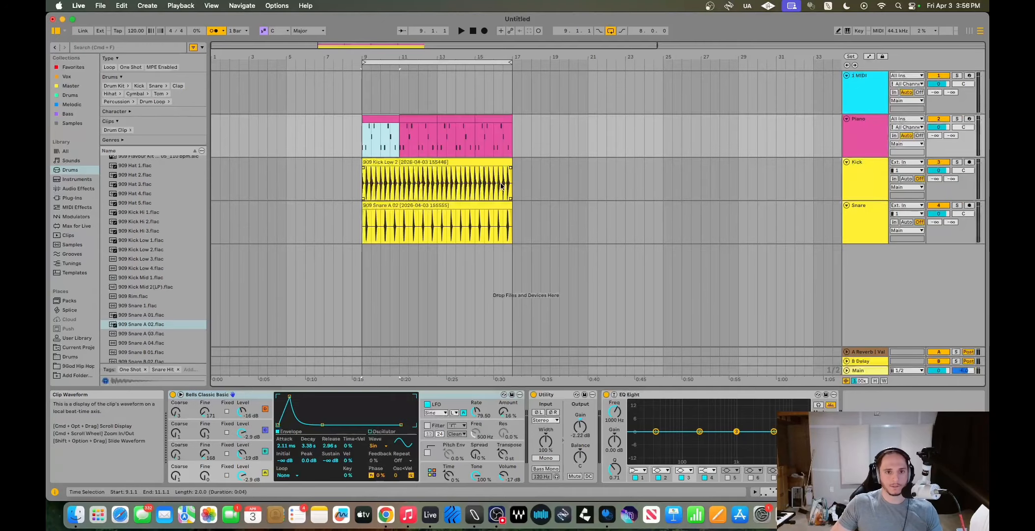
click(502, 207)
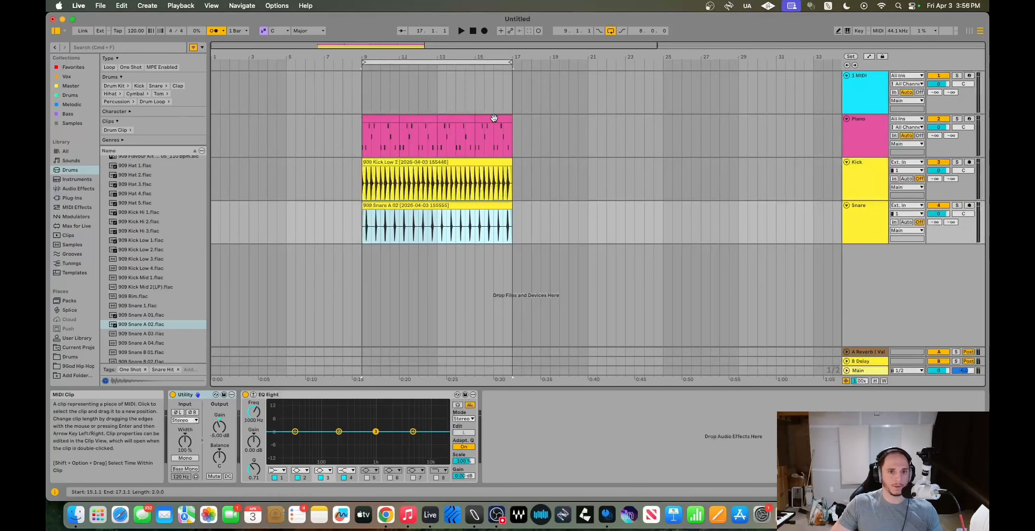
shift+click(470, 144)
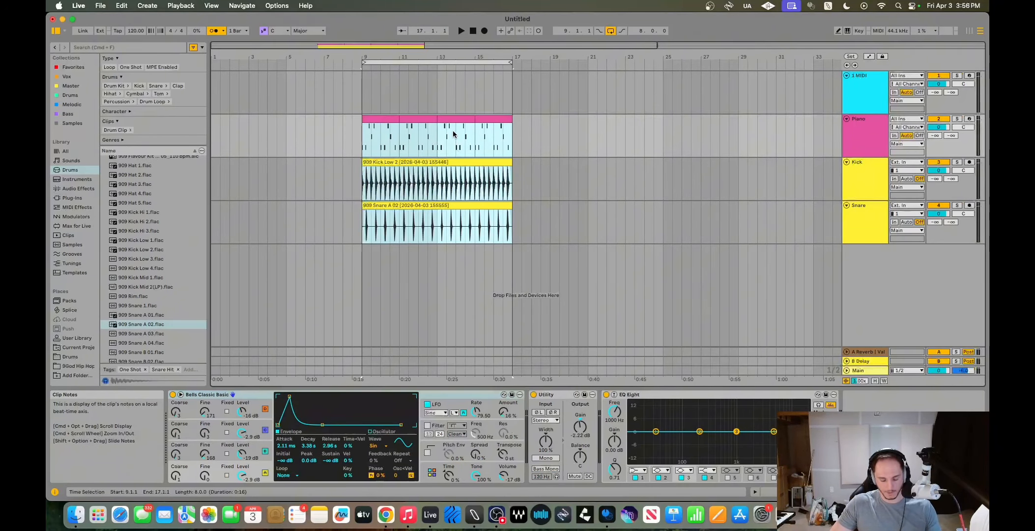
key(super+d)
key(super+d)
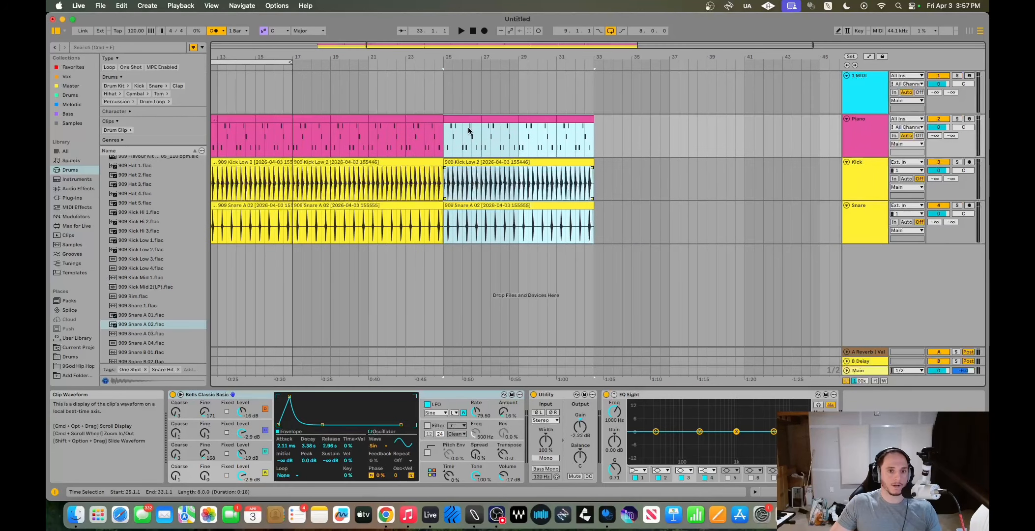
Delete the duplicated Piano, Kick and Snare clips from bar 17 to bar 33, and look over the mixer in Session View
scroll(538, 143, left, 5)
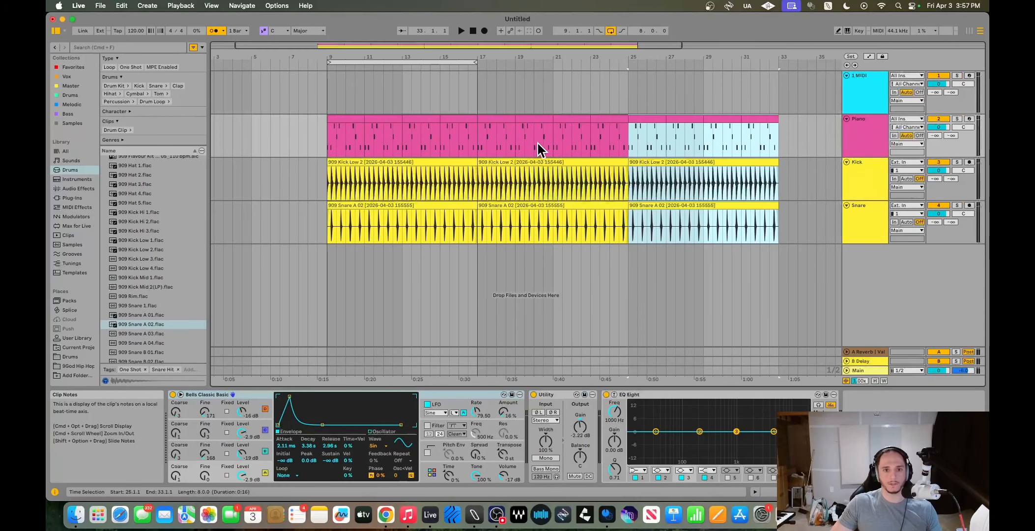
click(503, 120)
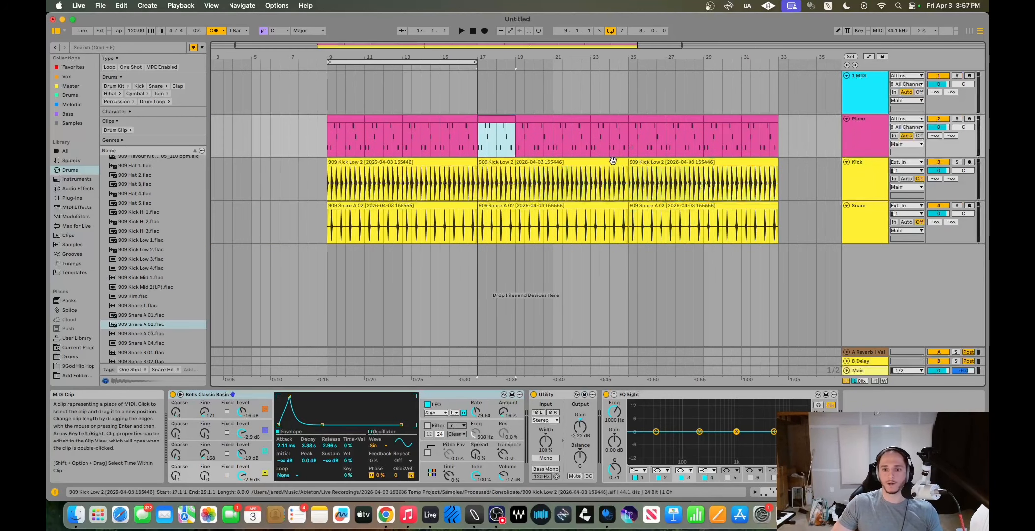
shift+click(766, 207)
key(Delete)
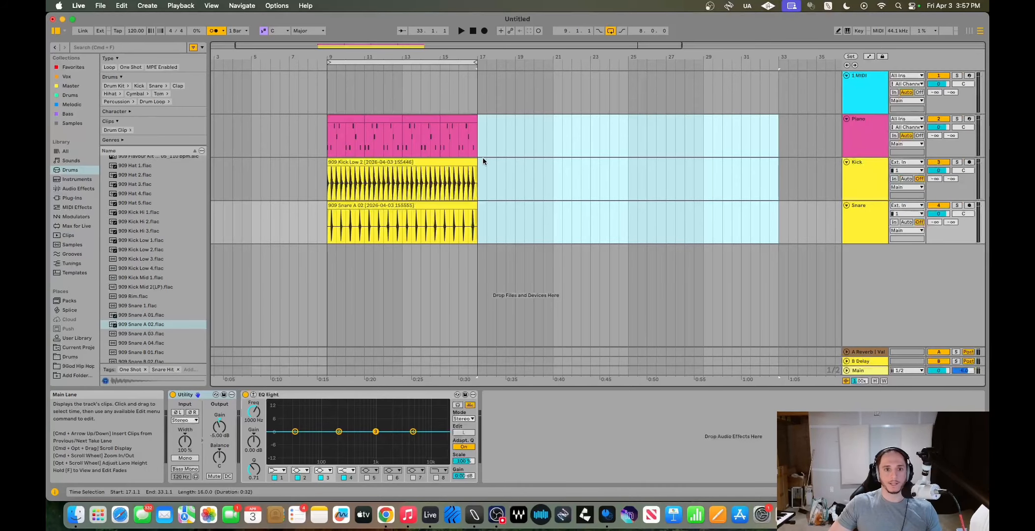
key(Tab)
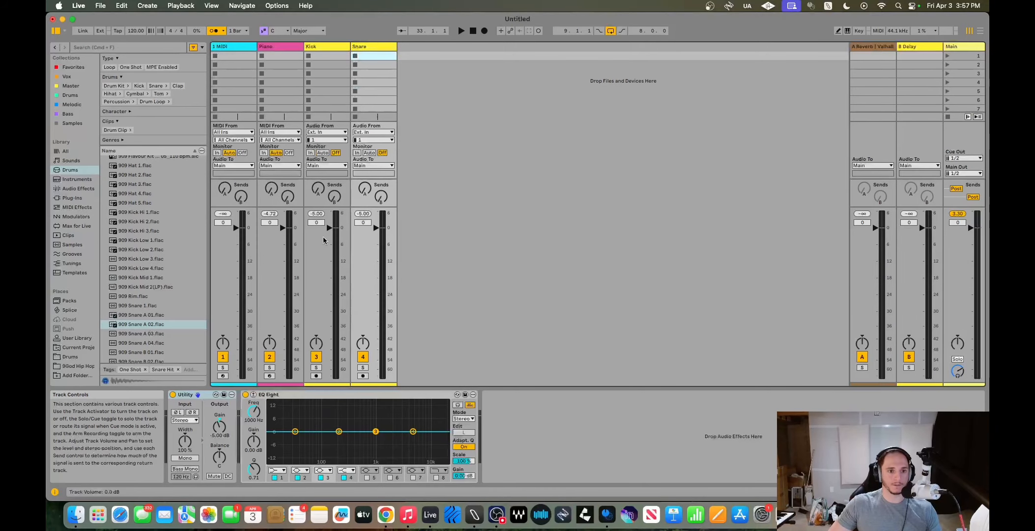
key(Tab)
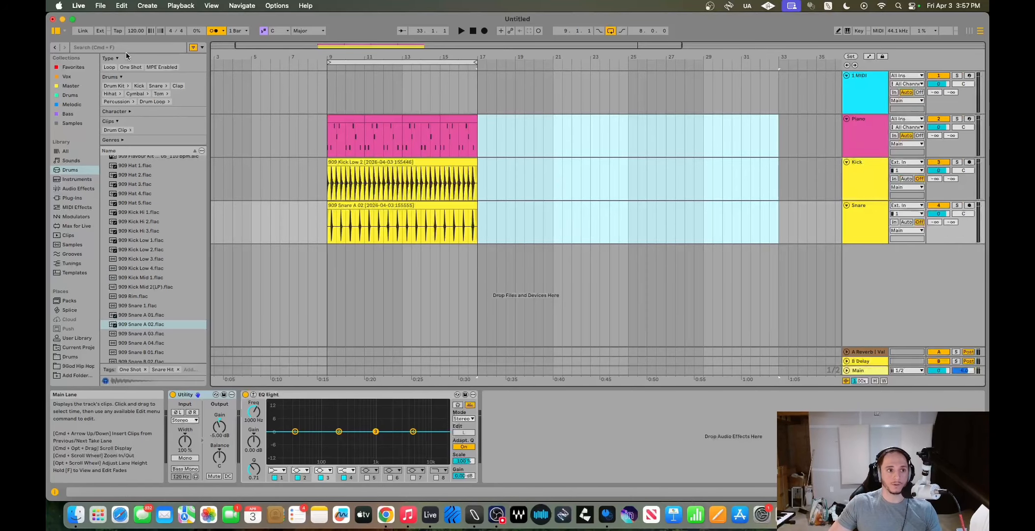
Save the Live Set as Test 1 in the Abelton YT folder inside YouTube on the Mac Mini External drive
click(105, 6)
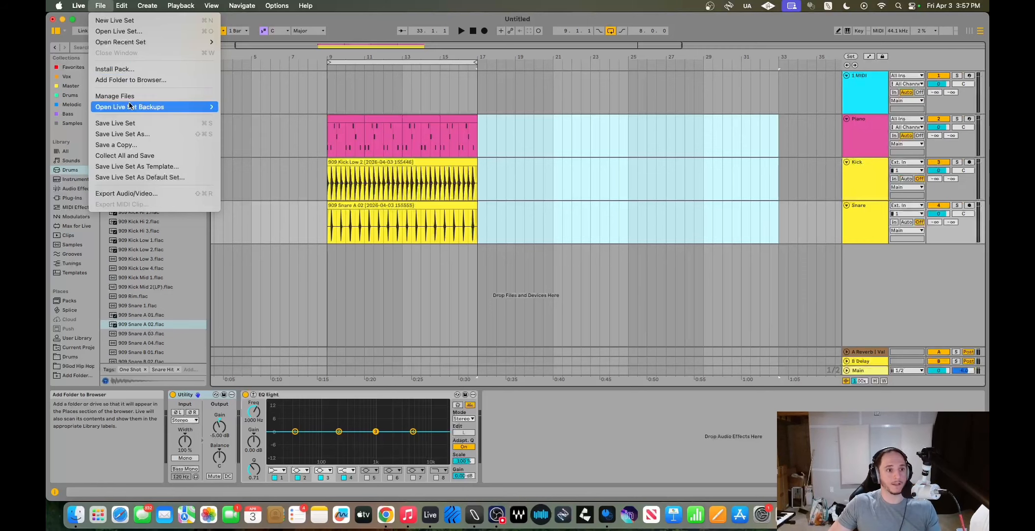
click(141, 134)
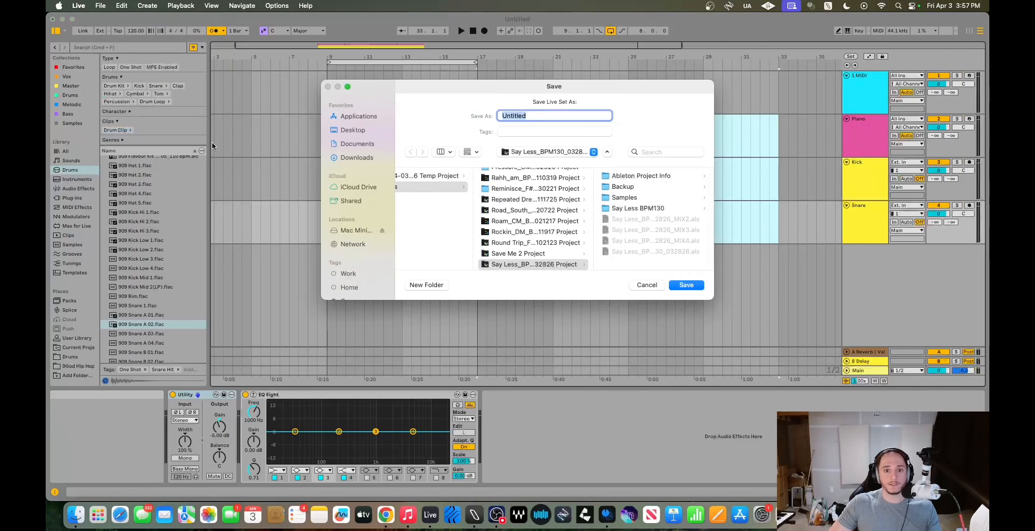
scroll(547, 192, left, 10)
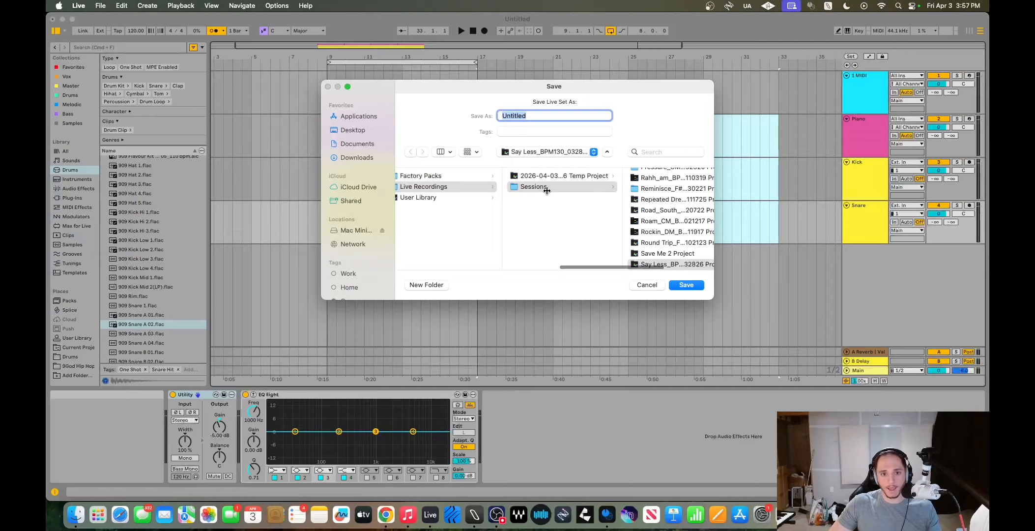
scroll(547, 190, left, 10)
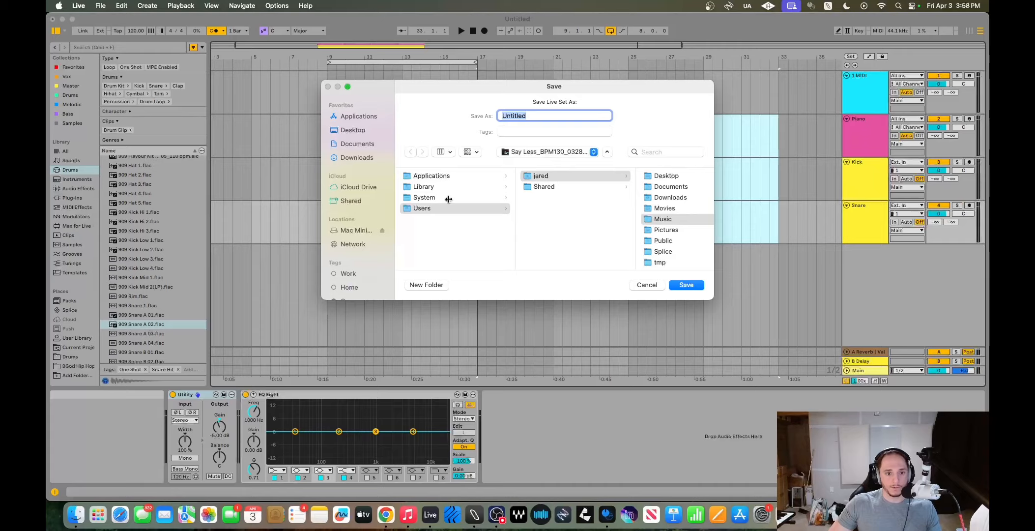
click(342, 230)
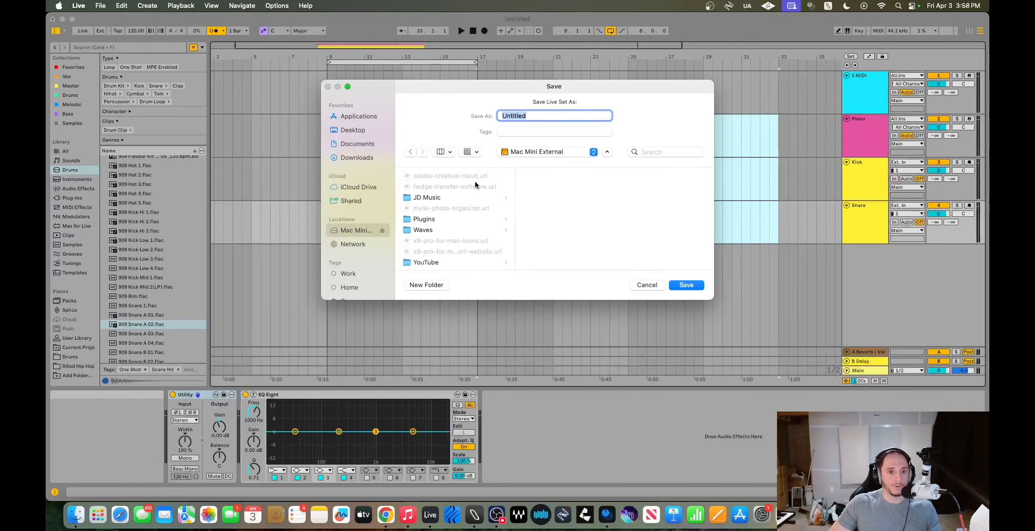
scroll(468, 231, down, 1)
click(469, 260)
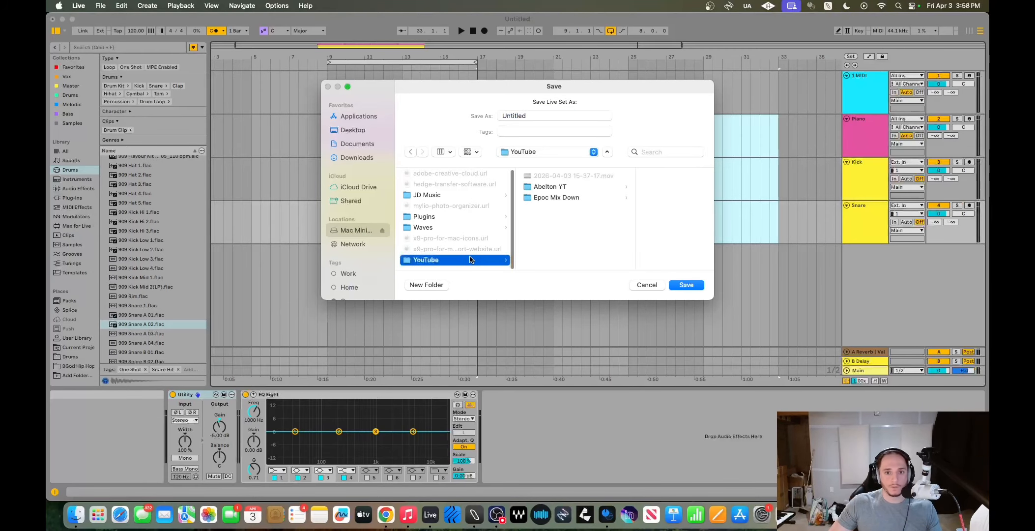
click(536, 186)
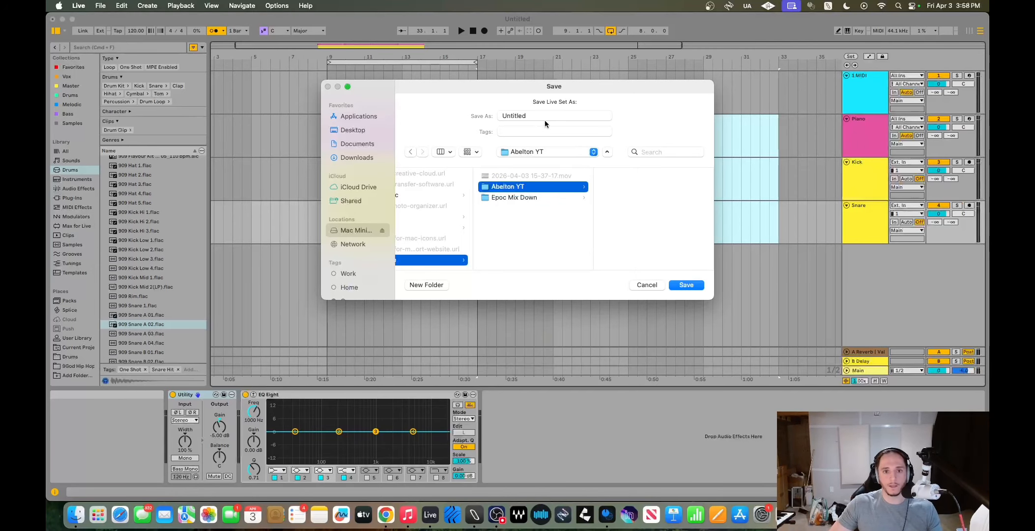
double_click(518, 116)
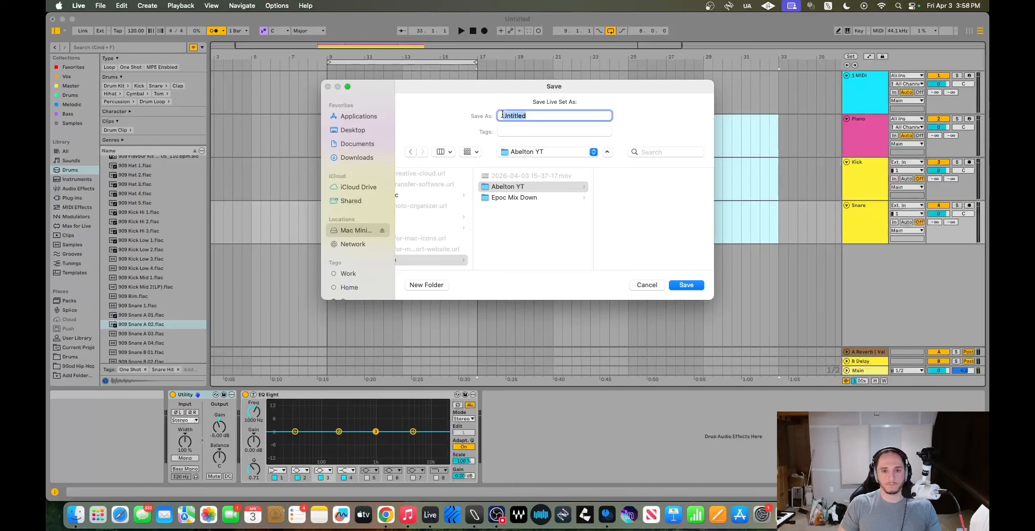
text(Test 1)
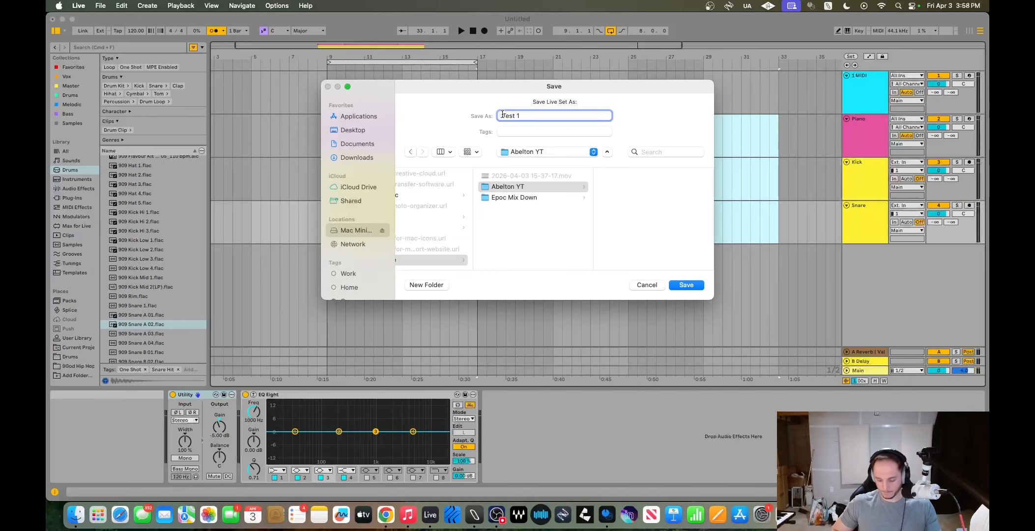
key(Return)
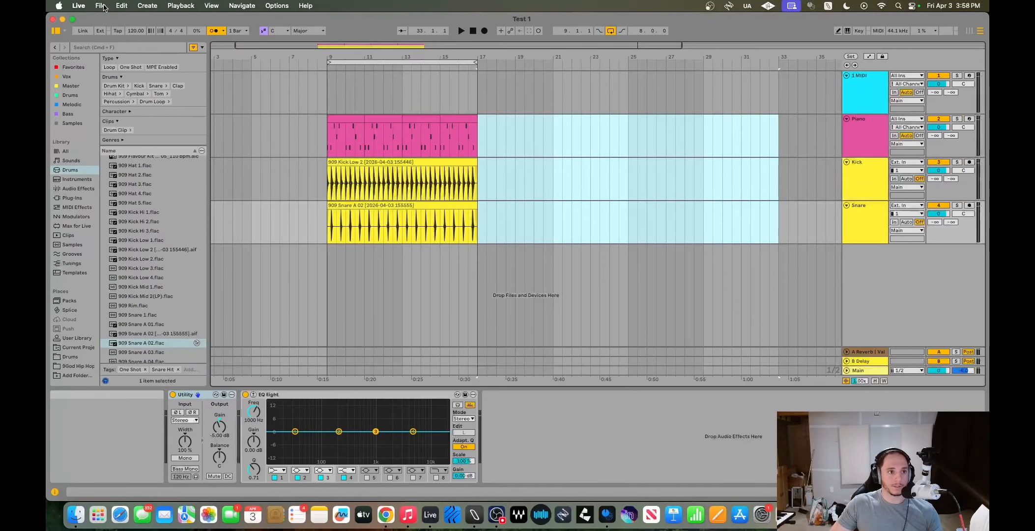
click(102, 6)
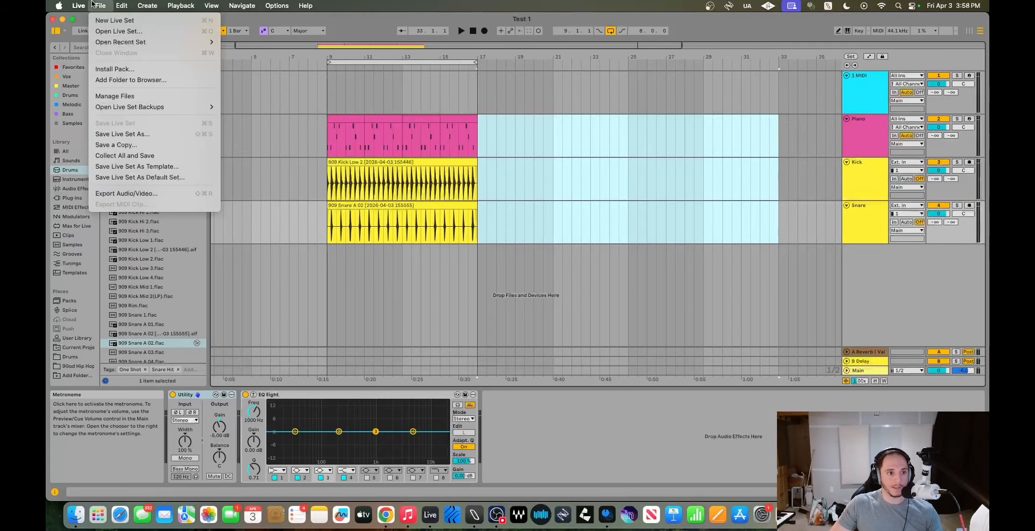
mouse_move(117, 45)
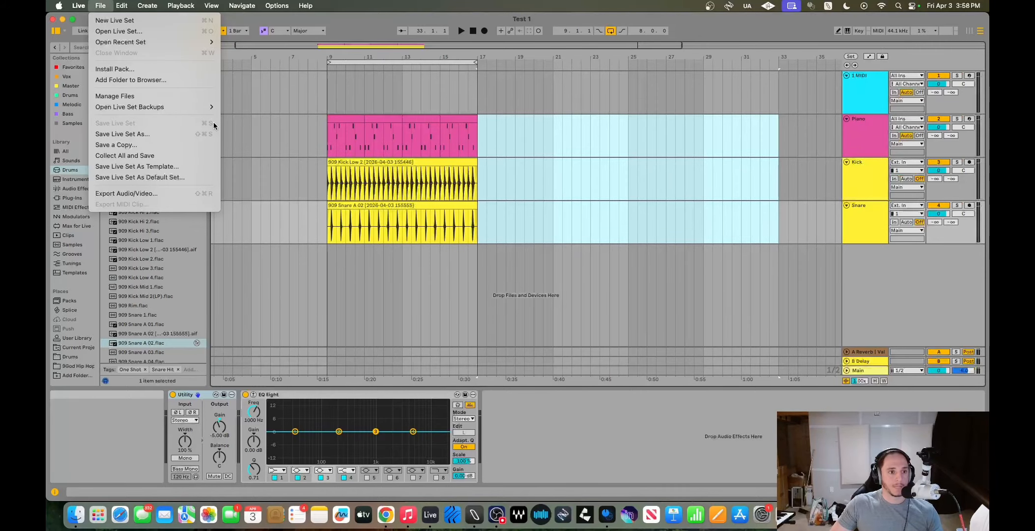
click(337, 19)
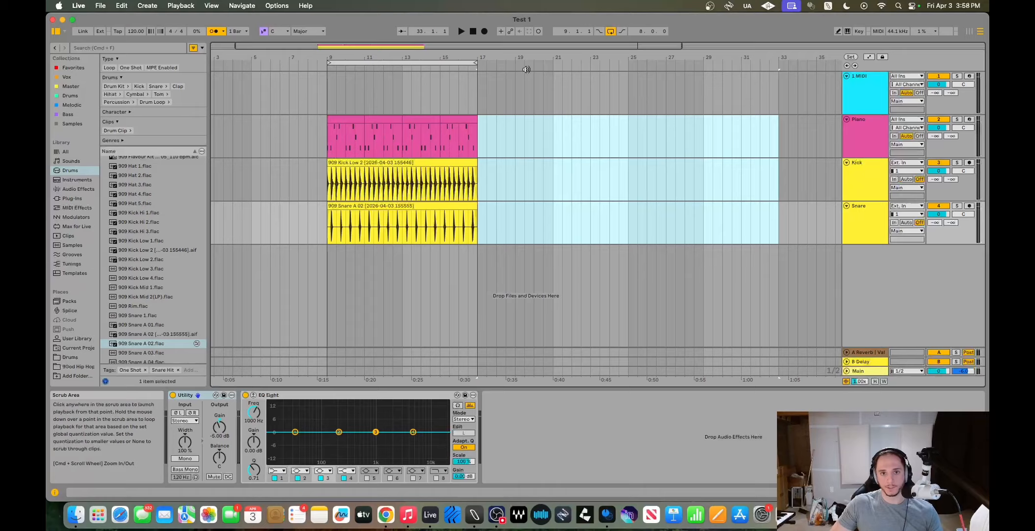
click(873, 169)
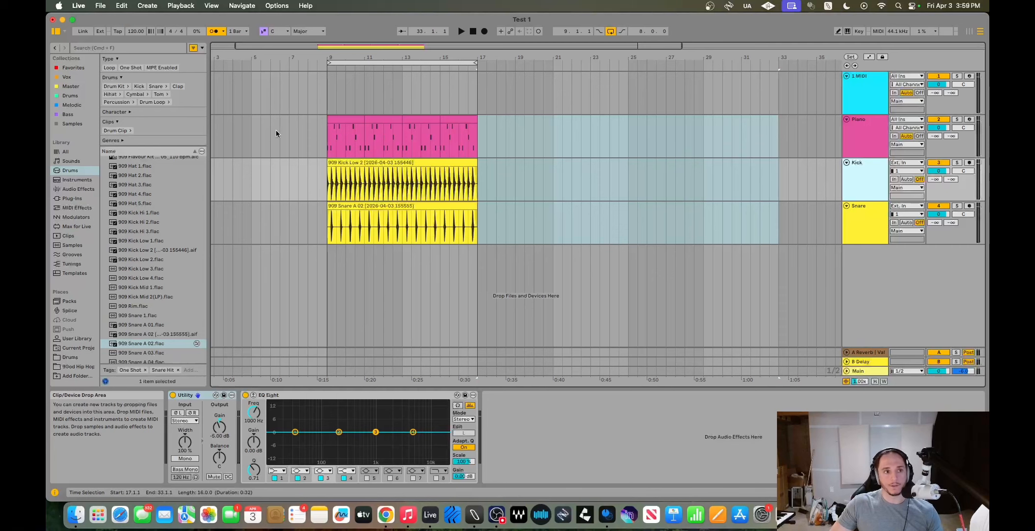
Create a new Live Set from the default template
click(100, 6)
click(111, 21)
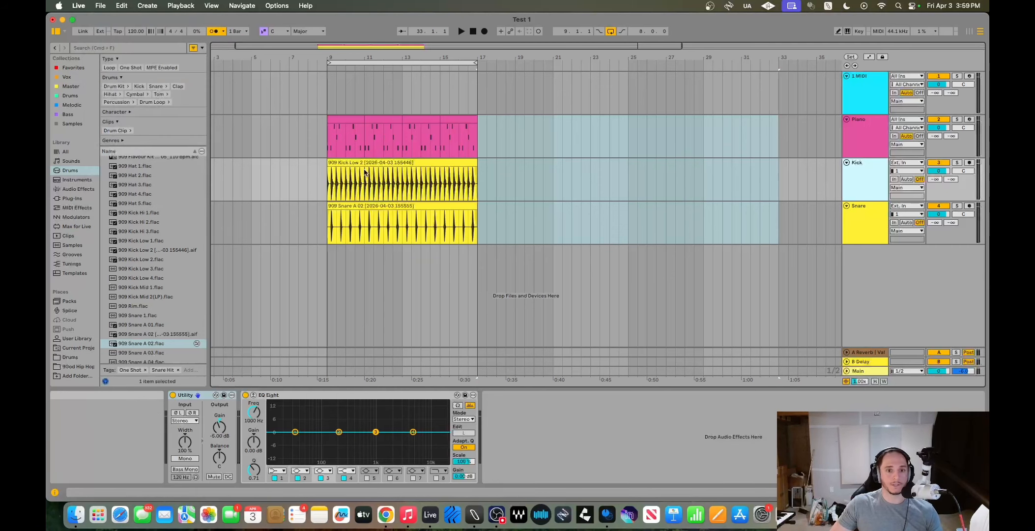
click(441, 278)
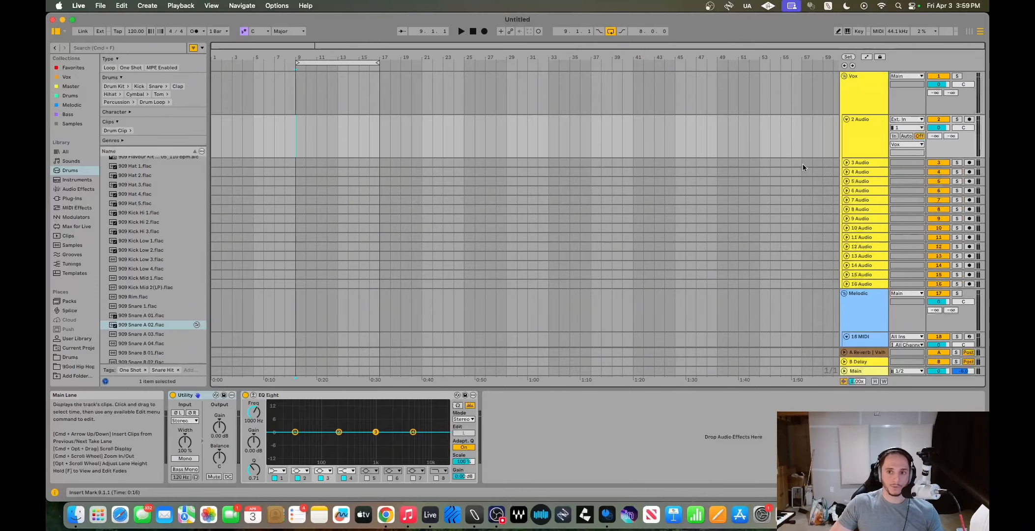
Look through the new set's track groups, from Vox and Melodic through Bass and Drums to MPC, and return to Vox
scroll(813, 133, down, 1)
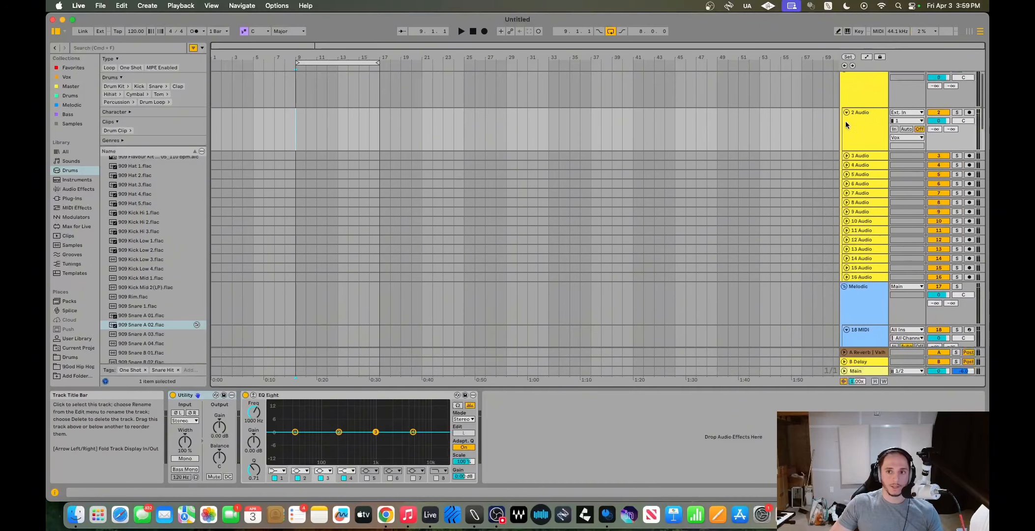
scroll(845, 122, down, 10)
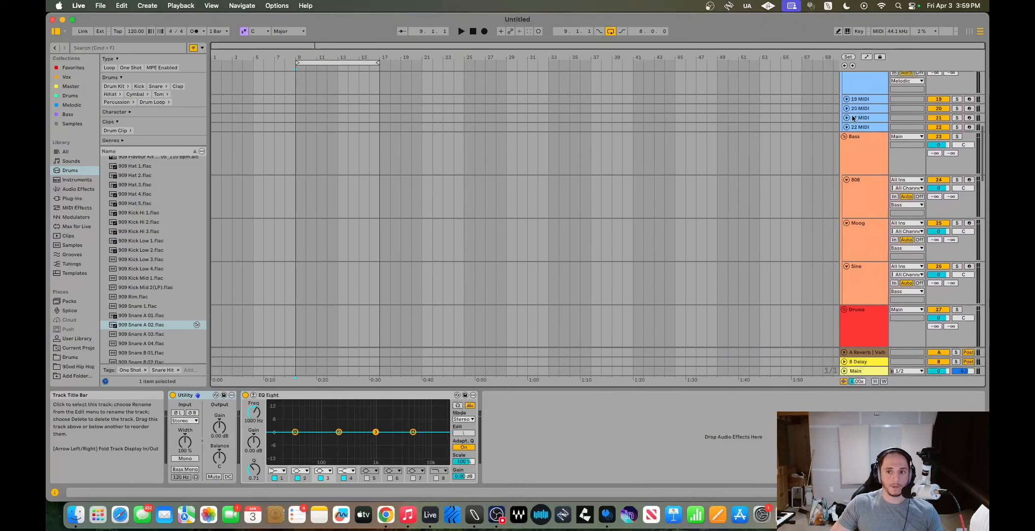
scroll(852, 118, down, 12)
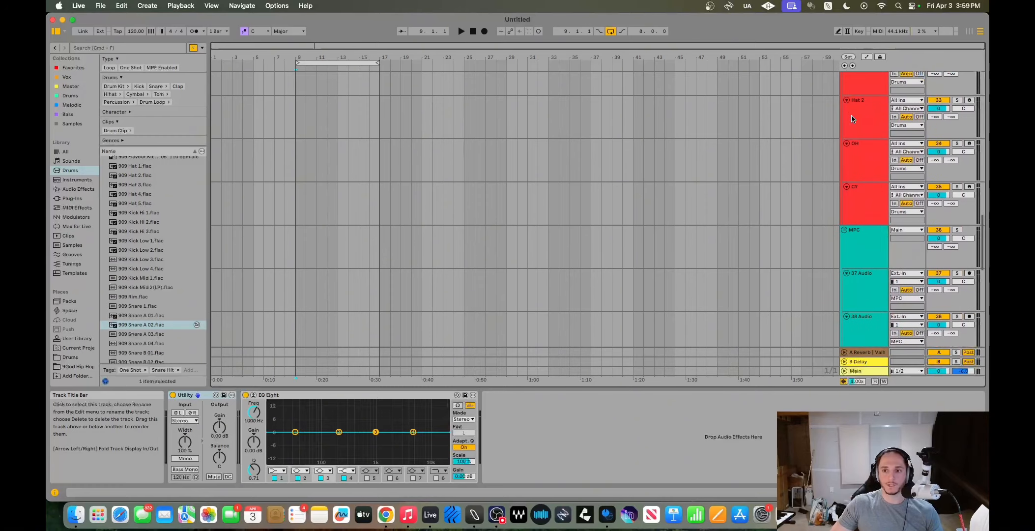
scroll(851, 118, down, 10)
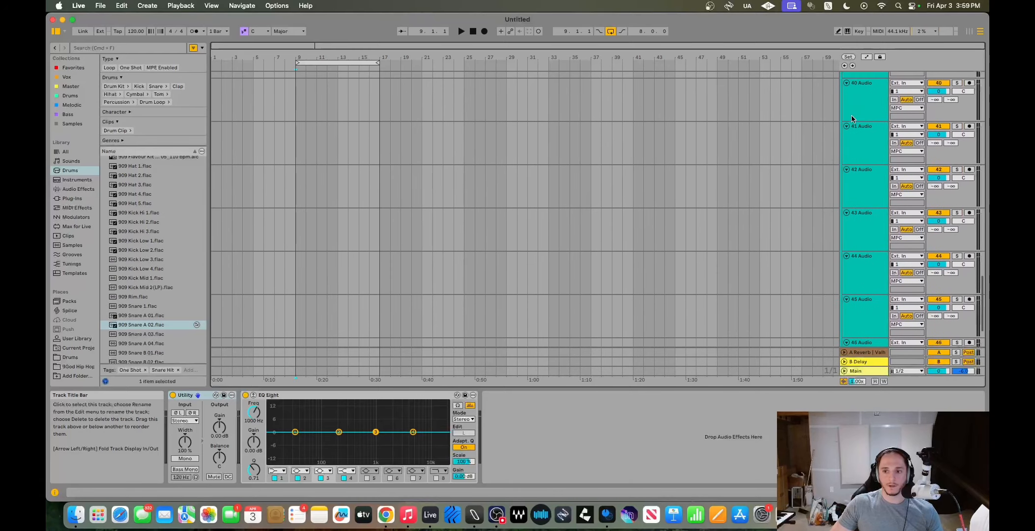
scroll(852, 115, up, 8)
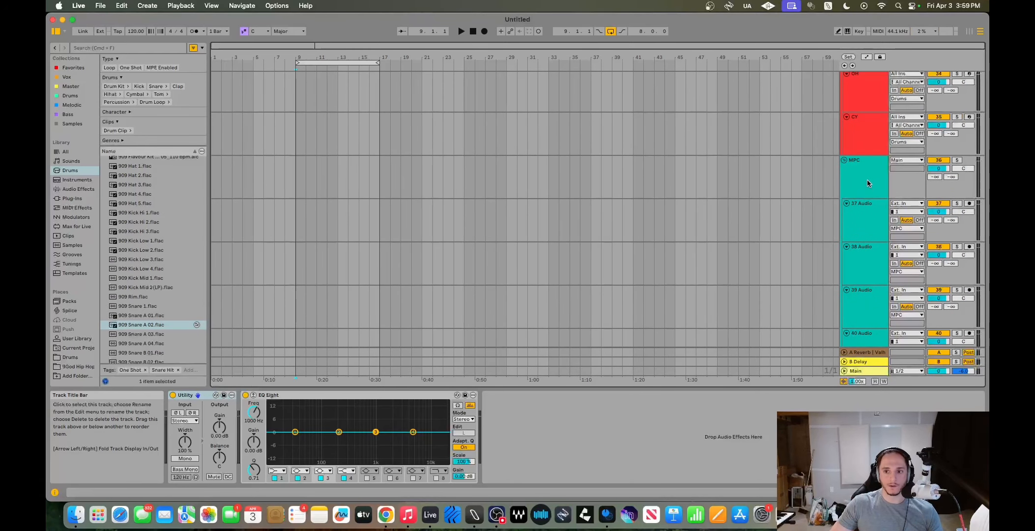
scroll(864, 181, up, 7)
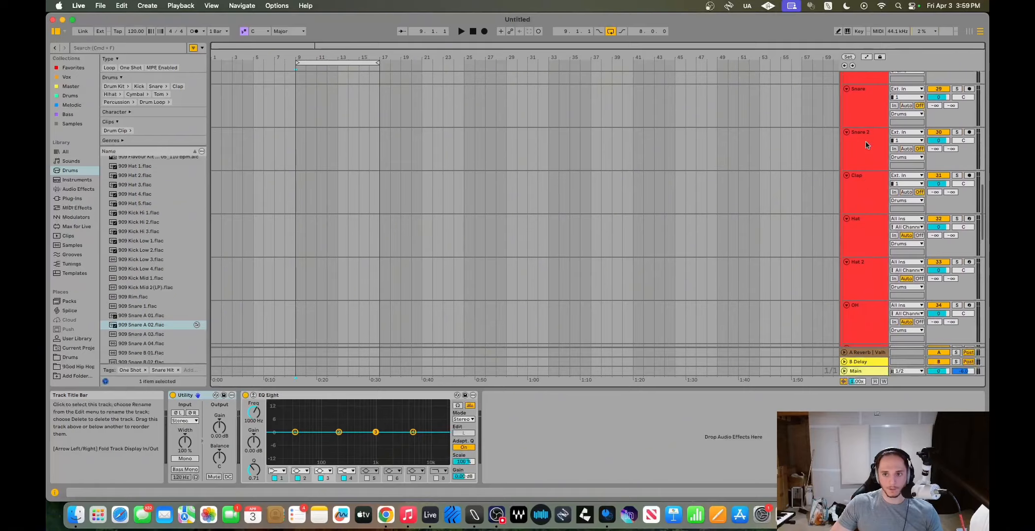
scroll(861, 211, up, 3)
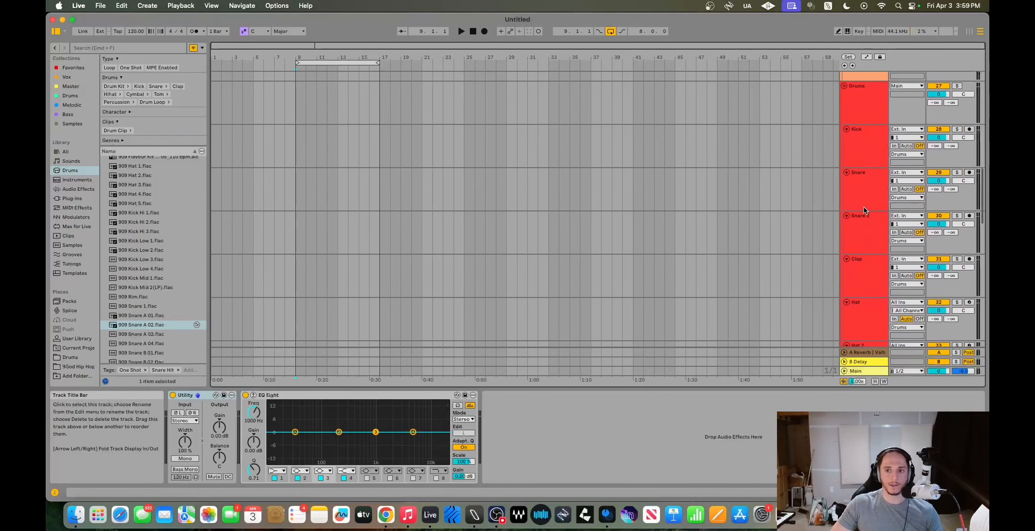
scroll(864, 210, up, 2)
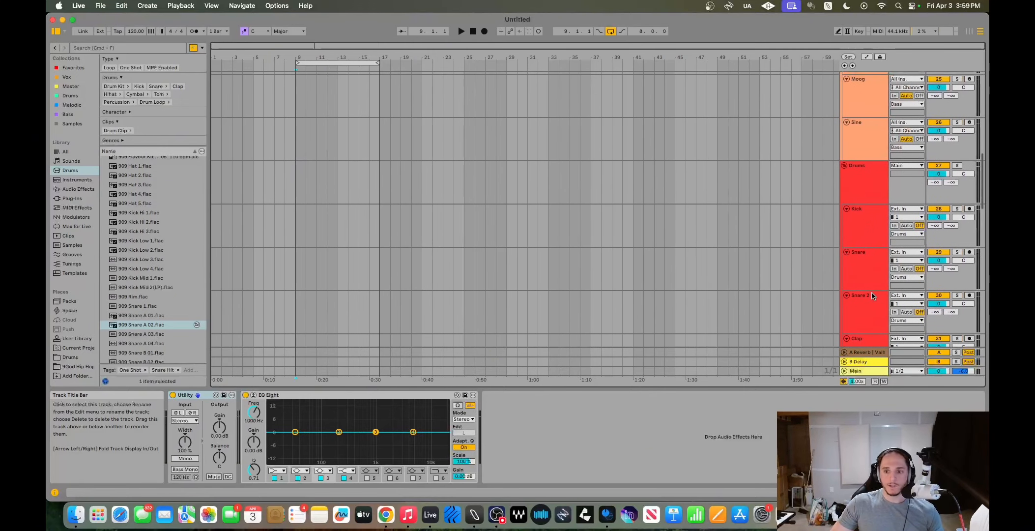
scroll(868, 237, up, 4)
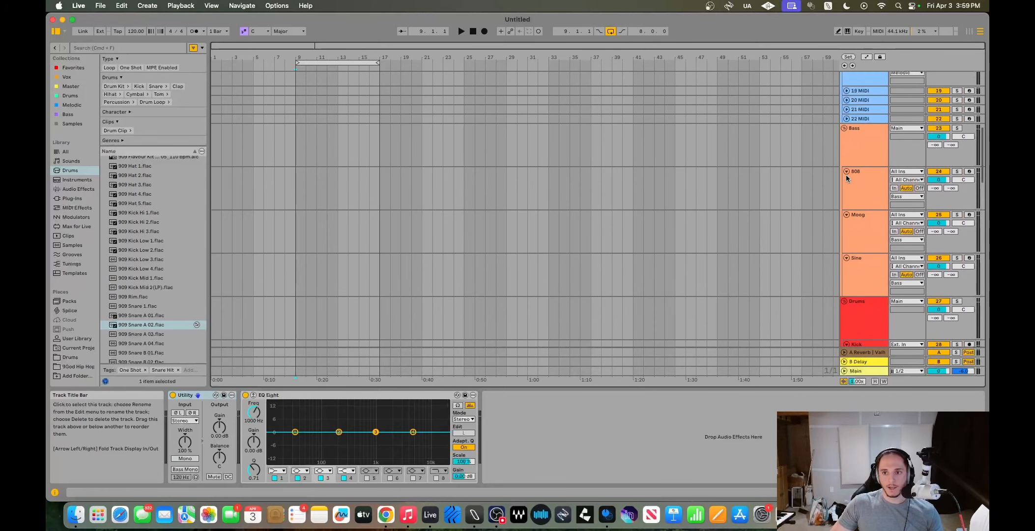
scroll(845, 177, up, 5)
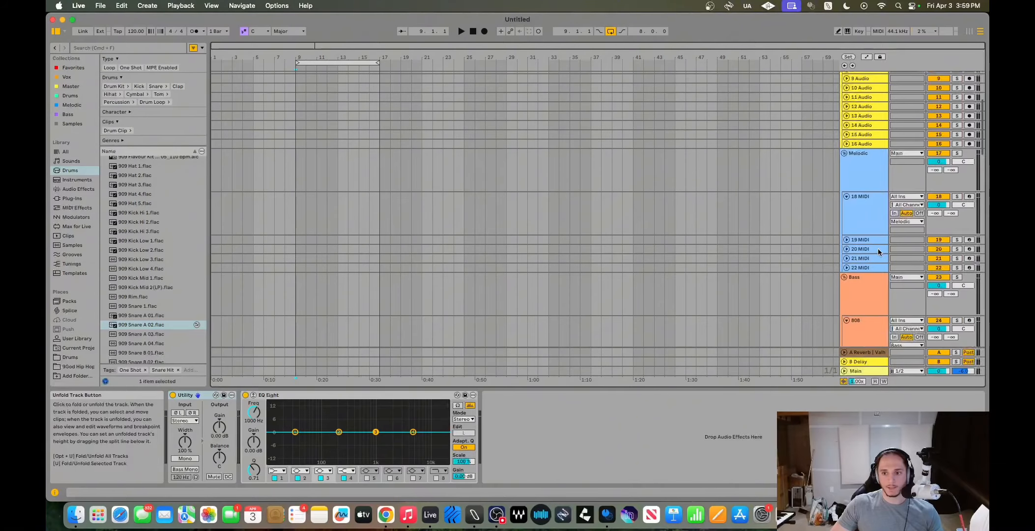
scroll(878, 248, up, 5)
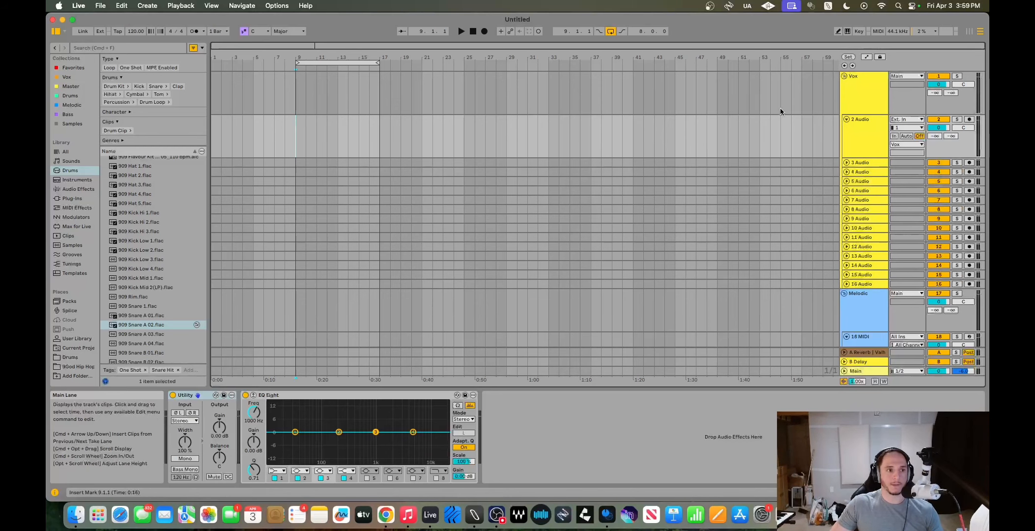
Look through the plug-ins and devices in the Favorites, Master, Drums, Melodic and Bass collections
click(72, 70)
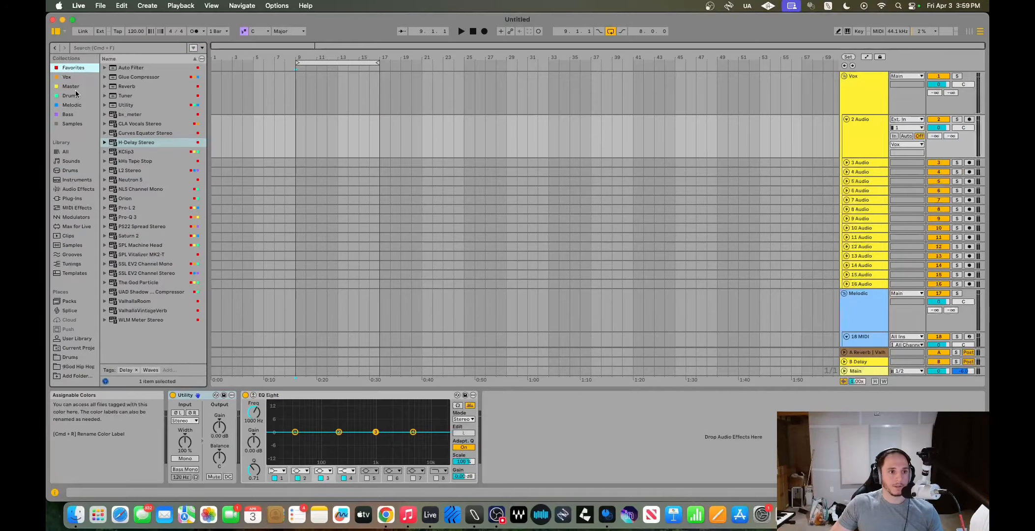
click(77, 87)
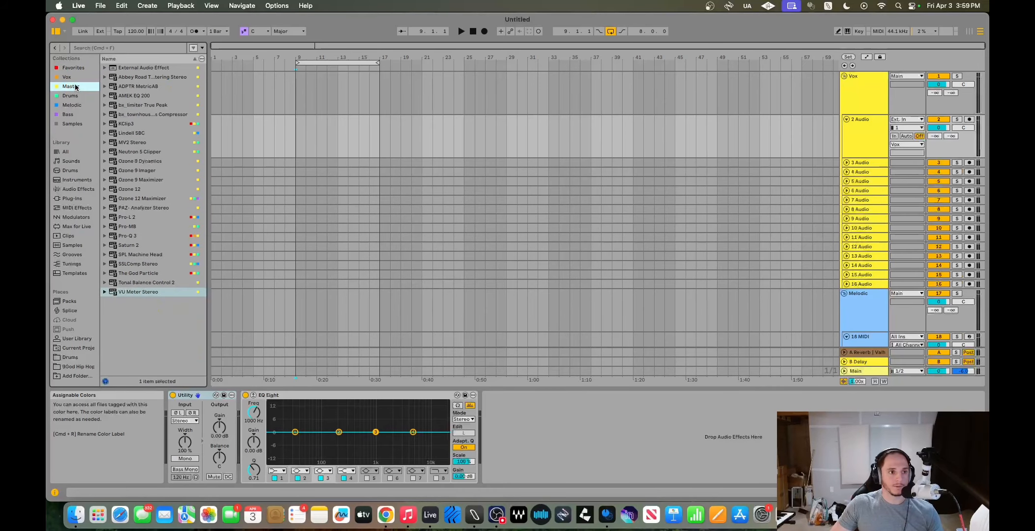
click(74, 95)
click(78, 103)
click(74, 114)
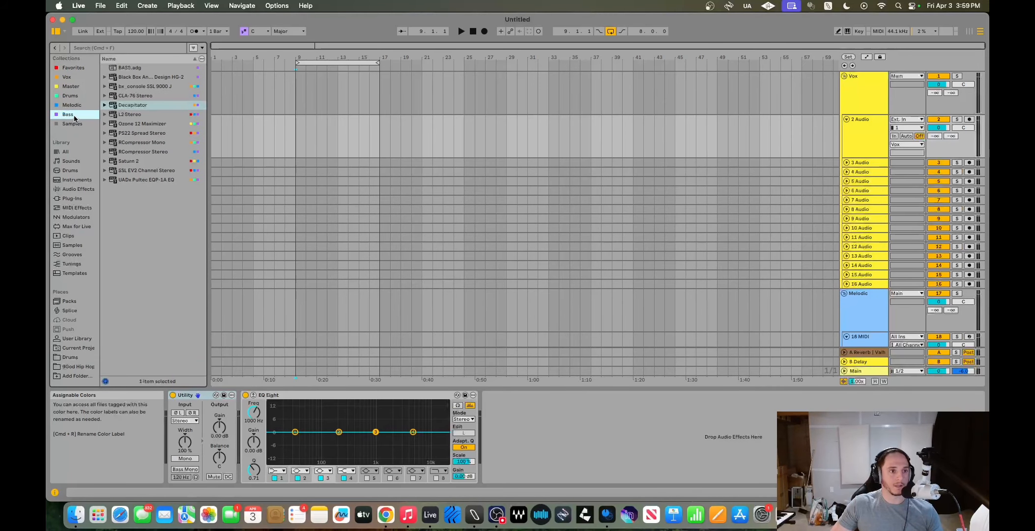